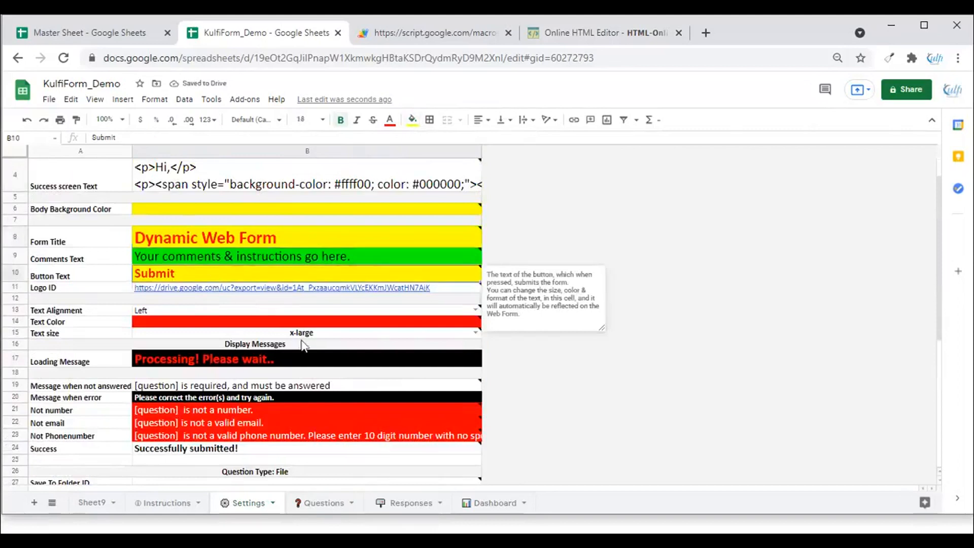
Fill the Button Text cell B10 on the Settings sheet with green.
{"action": "left_click", "coordinate": [412, 120]}
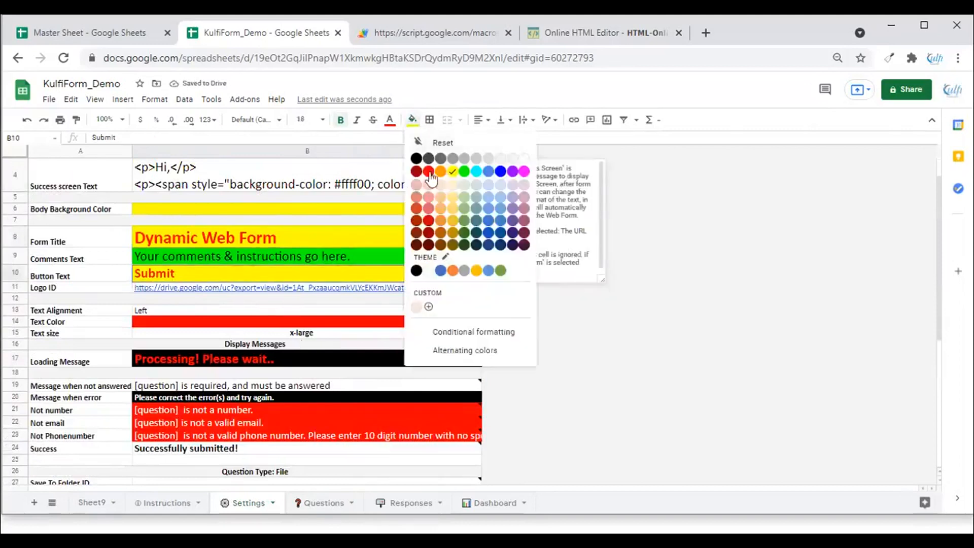
{"action": "left_click", "coordinate": [465, 171]}
Reload the web form and review its styling, from the question labels down to the embedded map.
{"action": "left_click", "coordinate": [387, 33]}
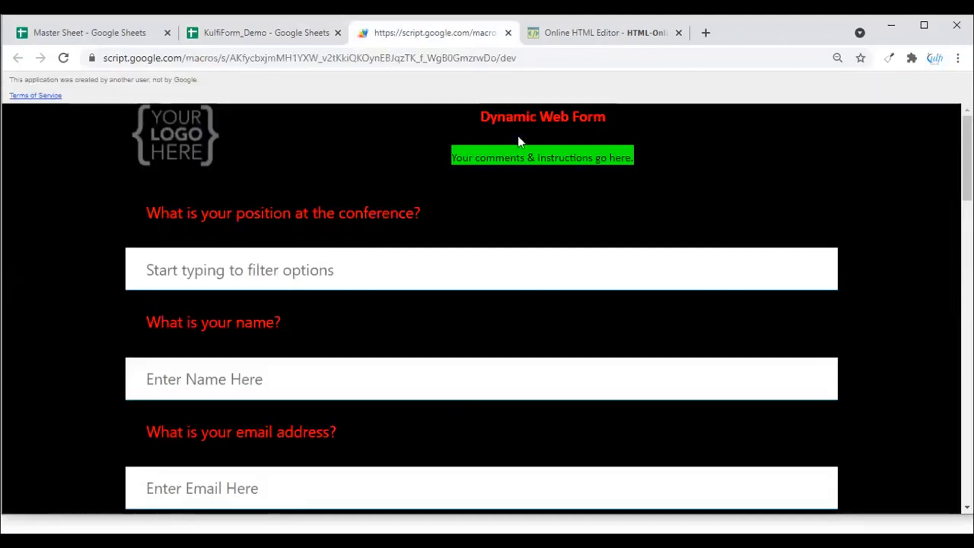
{"action": "scroll", "coordinate": [468, 221], "scroll_direction": "down", "scroll_amount": 20}
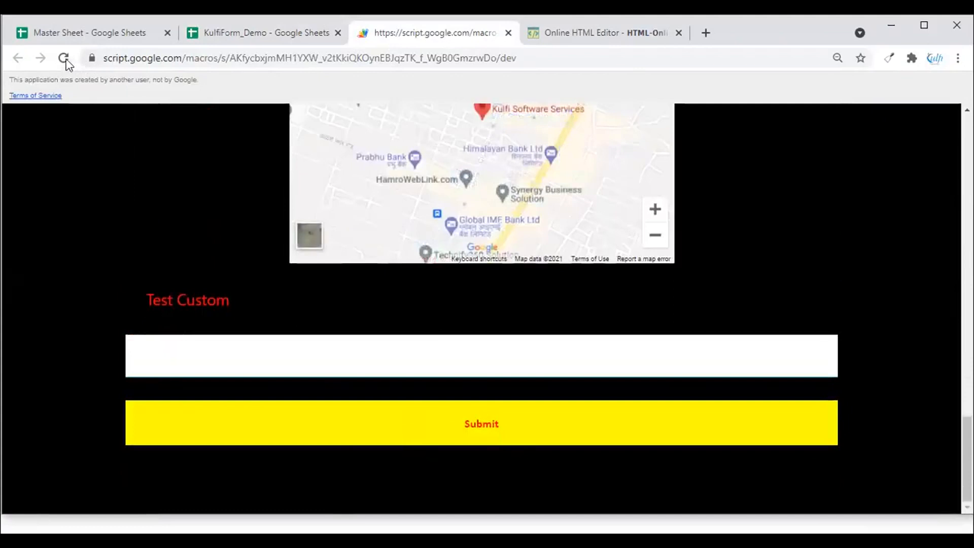
{"action": "left_click", "coordinate": [64, 59]}
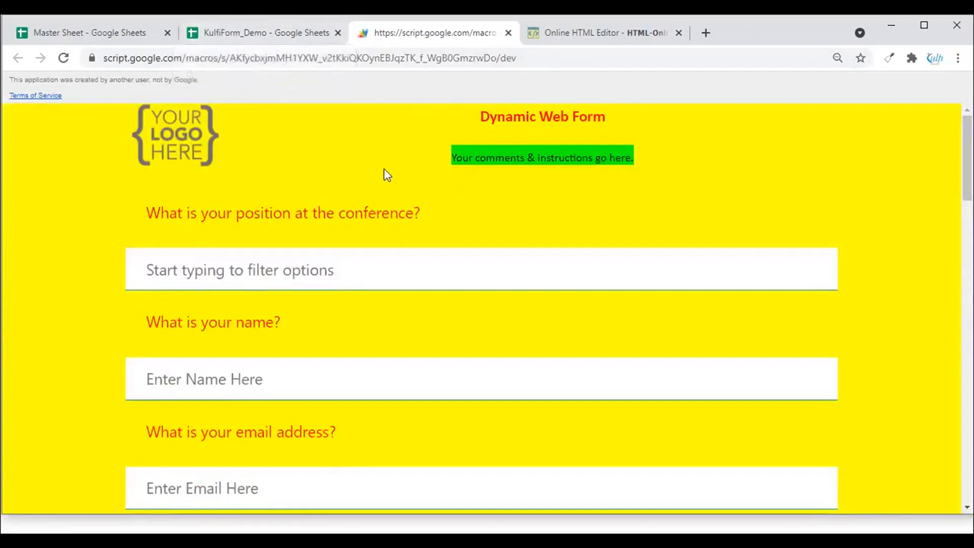
{"action": "scroll", "coordinate": [384, 175], "scroll_direction": "down", "scroll_amount": 15}
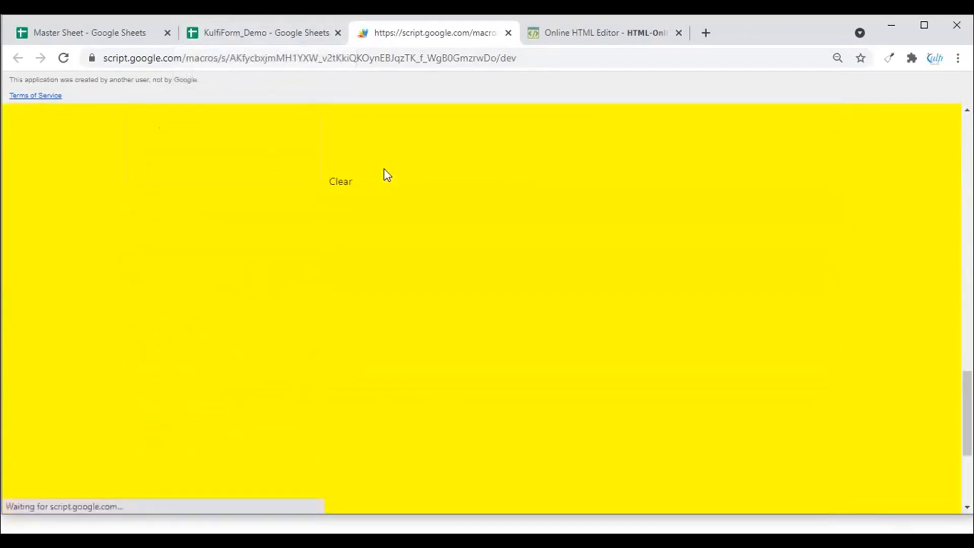
{"action": "scroll", "coordinate": [456, 362], "scroll_direction": "up", "scroll_amount": 4}
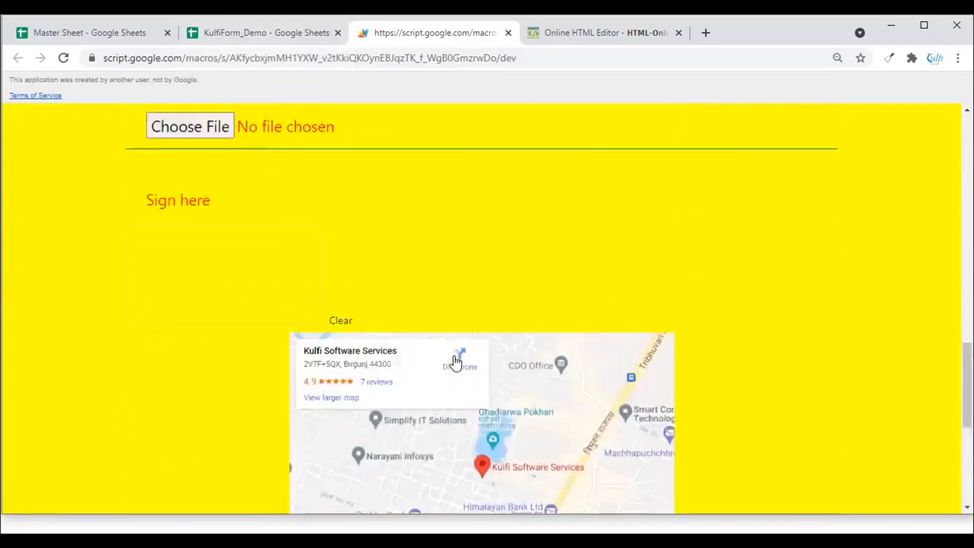
{"action": "scroll", "coordinate": [455, 361], "scroll_direction": "up", "scroll_amount": 10}
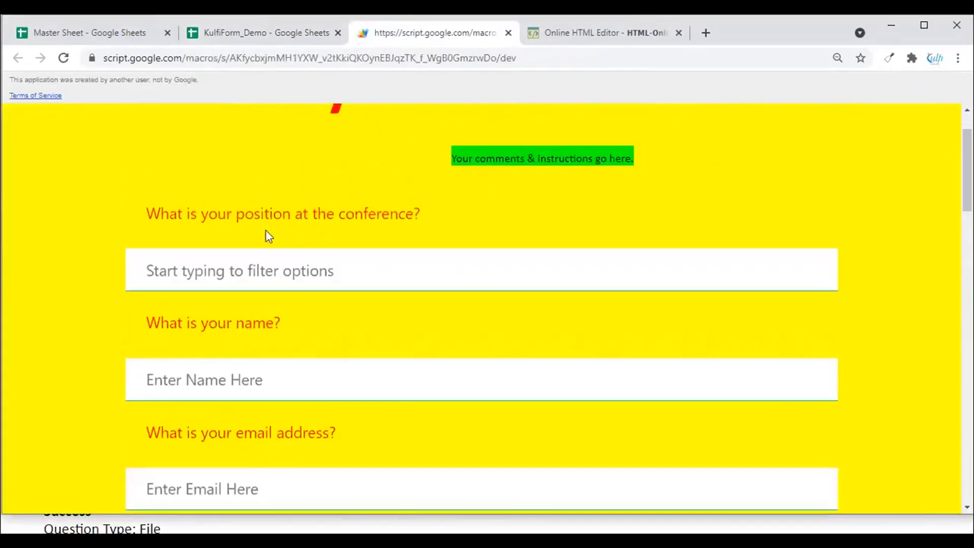
{"action": "left_click_drag", "start_coordinate": [201, 214], "coordinate": [408, 216]}
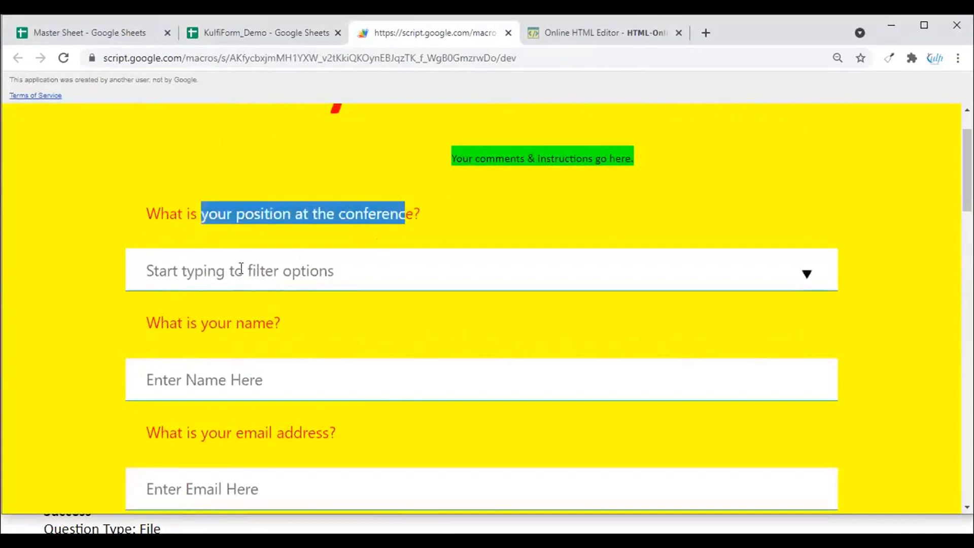
Set Form Display to 2 Column in the KulfiForm_Demo settings.
{"action": "left_click", "coordinate": [263, 35]}
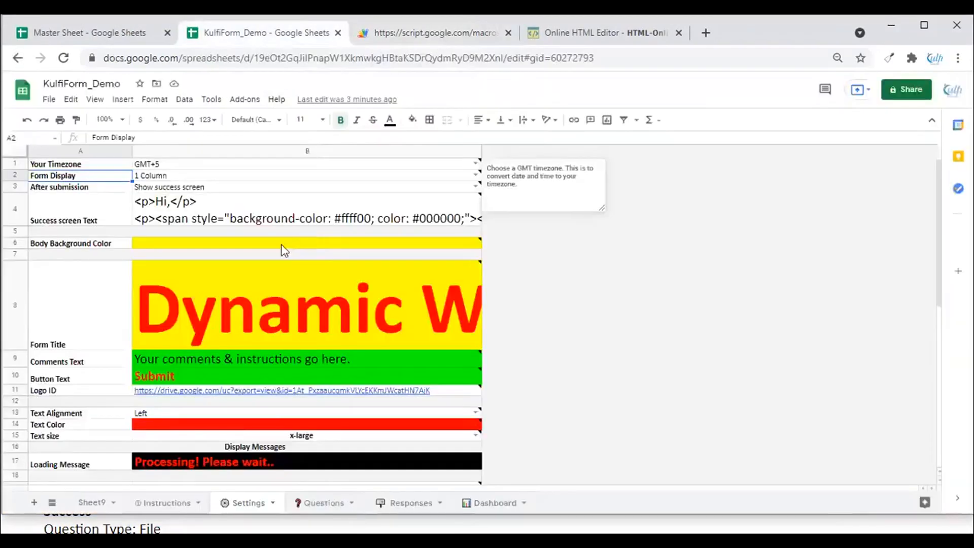
{"action": "left_click", "coordinate": [475, 175]}
{"action": "left_click", "coordinate": [201, 205]}
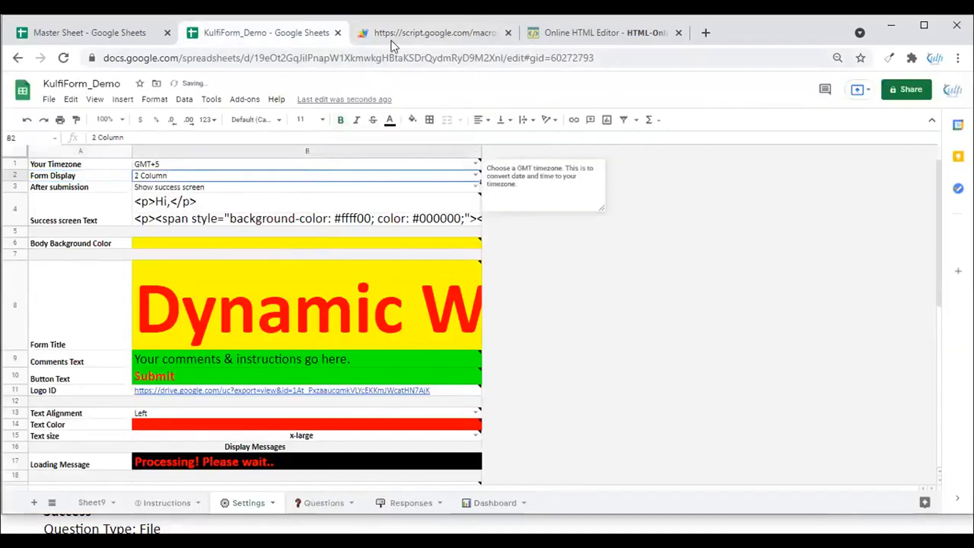
Reload the web form to check the two-column layout of questions and answer fields.
{"action": "left_click", "coordinate": [391, 38]}
{"action": "left_click", "coordinate": [62, 59]}
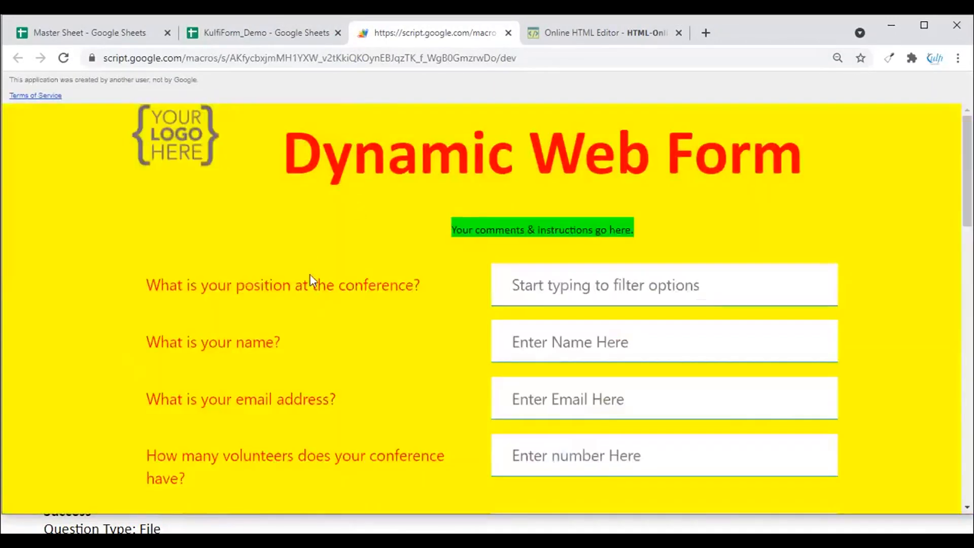
{"action": "scroll", "coordinate": [602, 285], "scroll_direction": "down", "scroll_amount": 3}
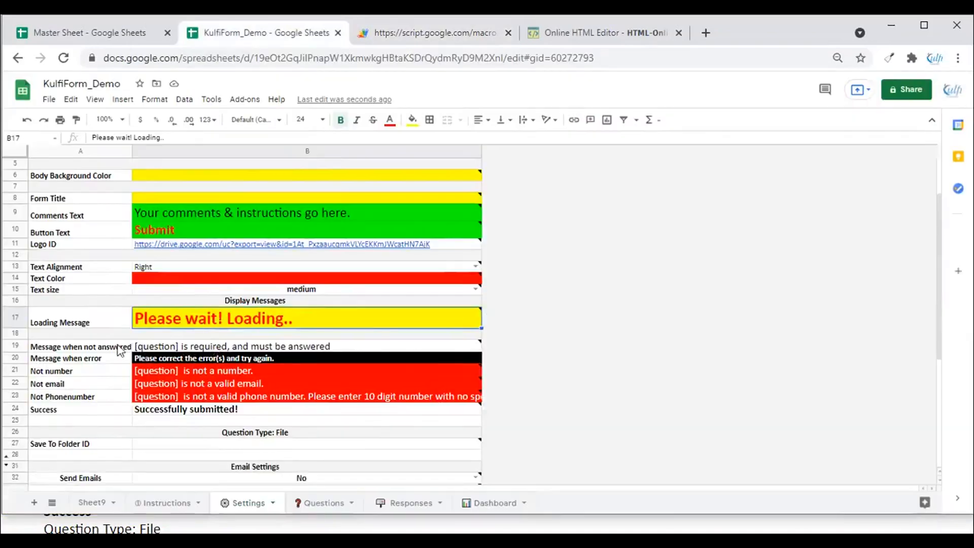
On the Questions sheet, set Answer Required to Yes for "What is your position at the conference?".
{"action": "left_click", "coordinate": [119, 351]}
{"action": "left_click", "coordinate": [195, 350]}
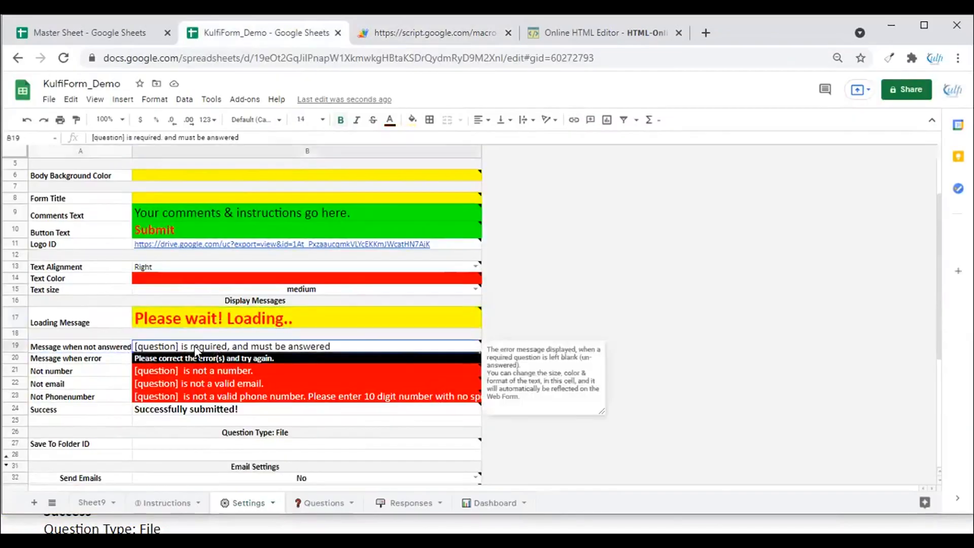
{"action": "left_click", "coordinate": [323, 503]}
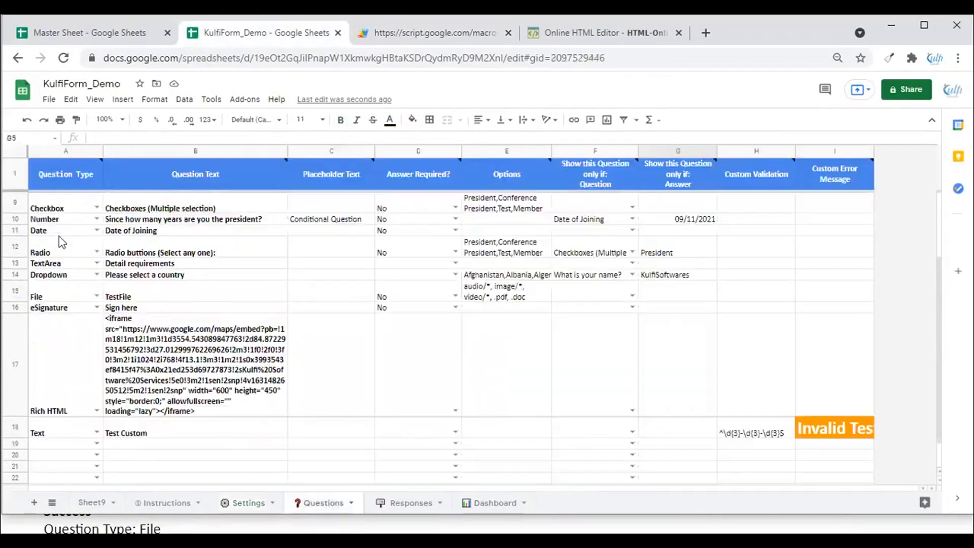
{"action": "scroll", "coordinate": [74, 276], "scroll_direction": "up", "scroll_amount": 3}
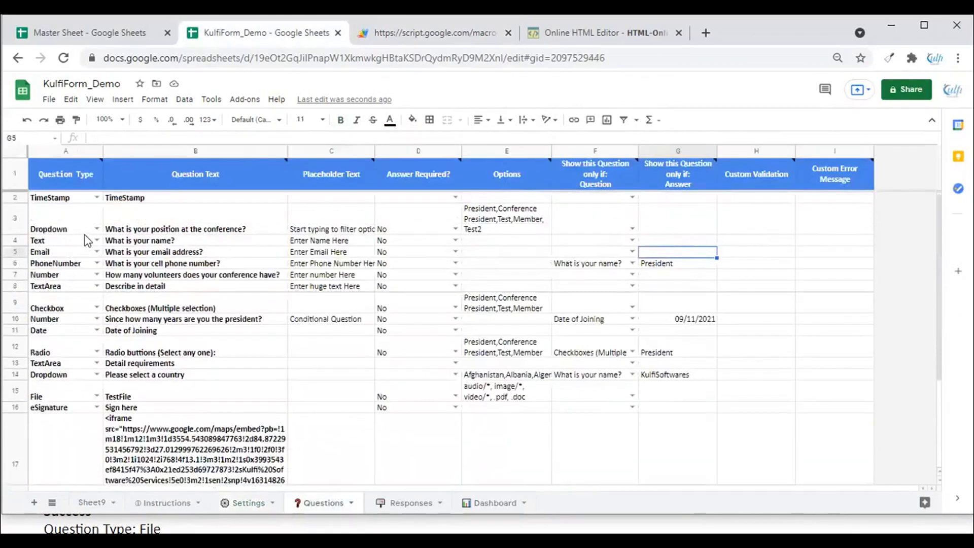
{"action": "left_click", "coordinate": [455, 229]}
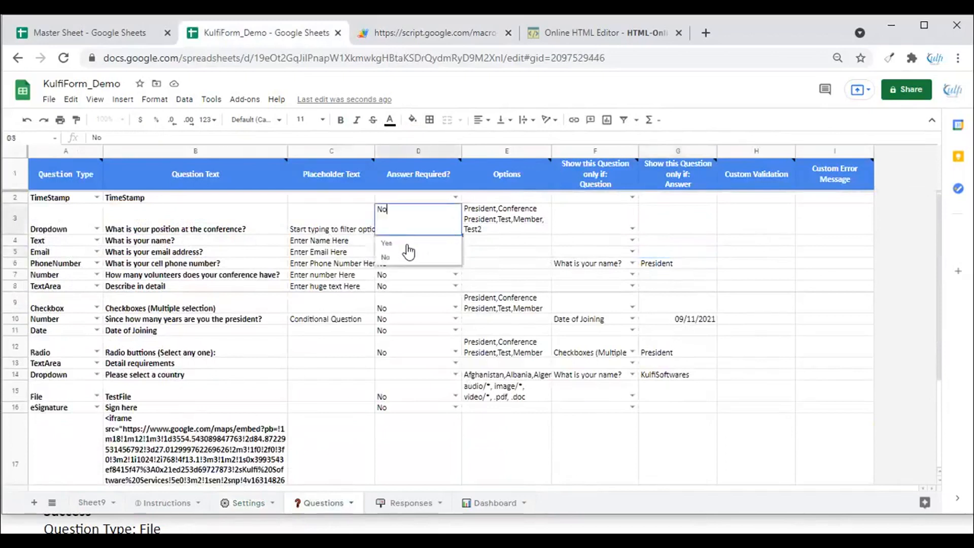
{"action": "left_click", "coordinate": [407, 245]}
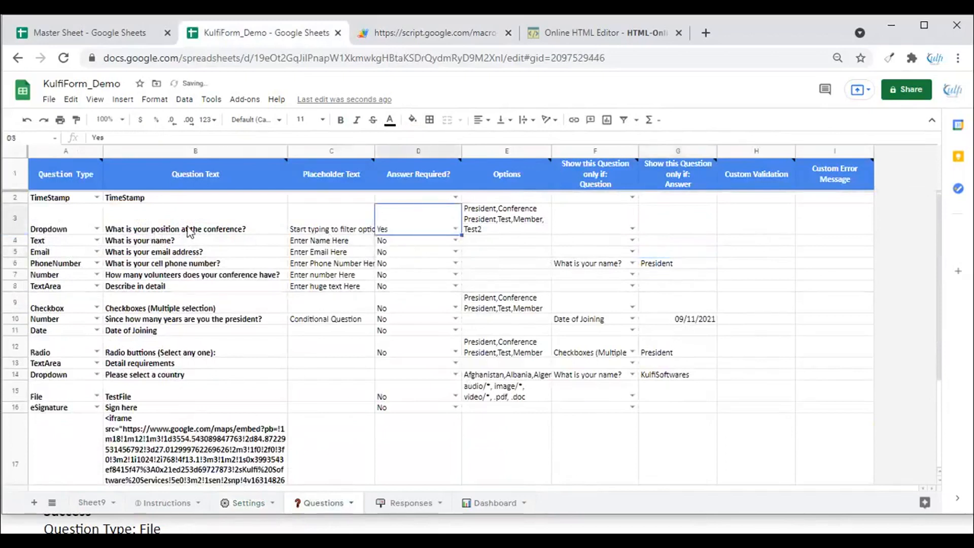
Reload the web form and submit it blank to test the validation of the required question.
{"action": "left_click", "coordinate": [380, 40]}
{"action": "left_click", "coordinate": [63, 57]}
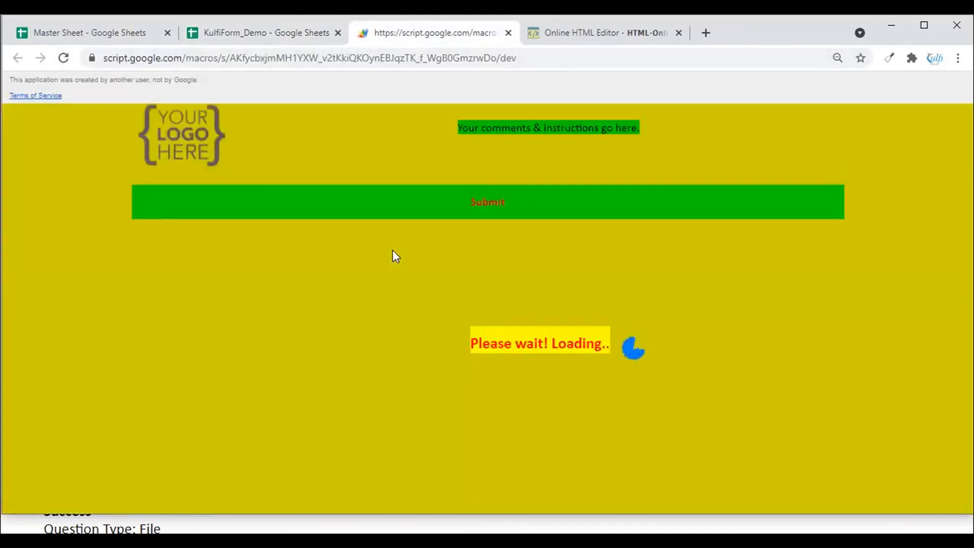
{"action": "scroll", "coordinate": [393, 256], "scroll_direction": "down", "scroll_amount": 10}
{"action": "scroll", "coordinate": [401, 514], "scroll_direction": "down", "scroll_amount": 3}
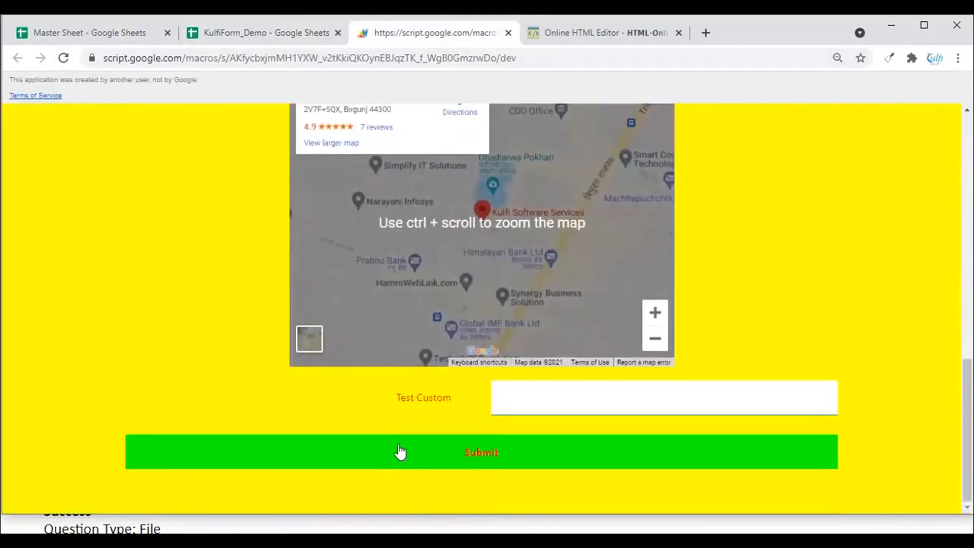
{"action": "left_click", "coordinate": [394, 464]}
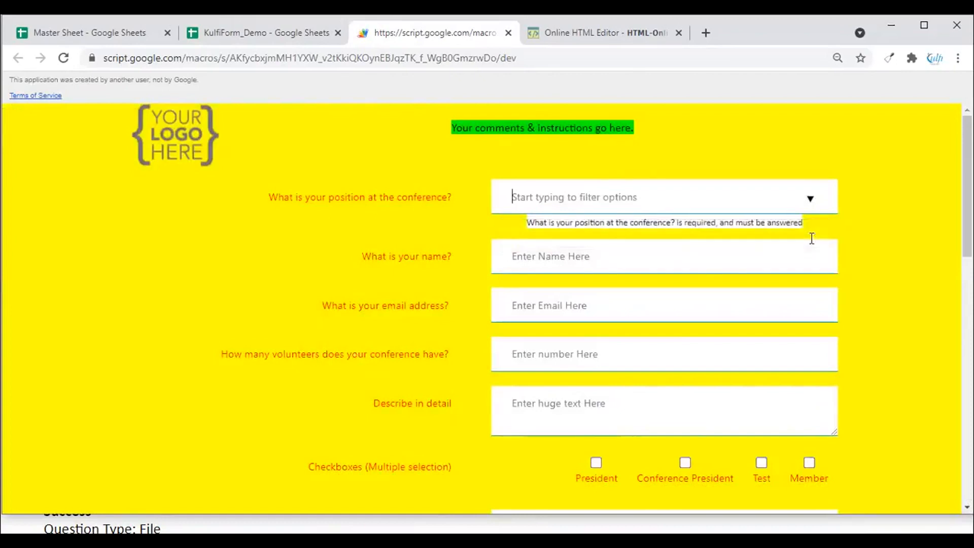
{"action": "scroll", "coordinate": [550, 266], "scroll_direction": "down", "scroll_amount": 8}
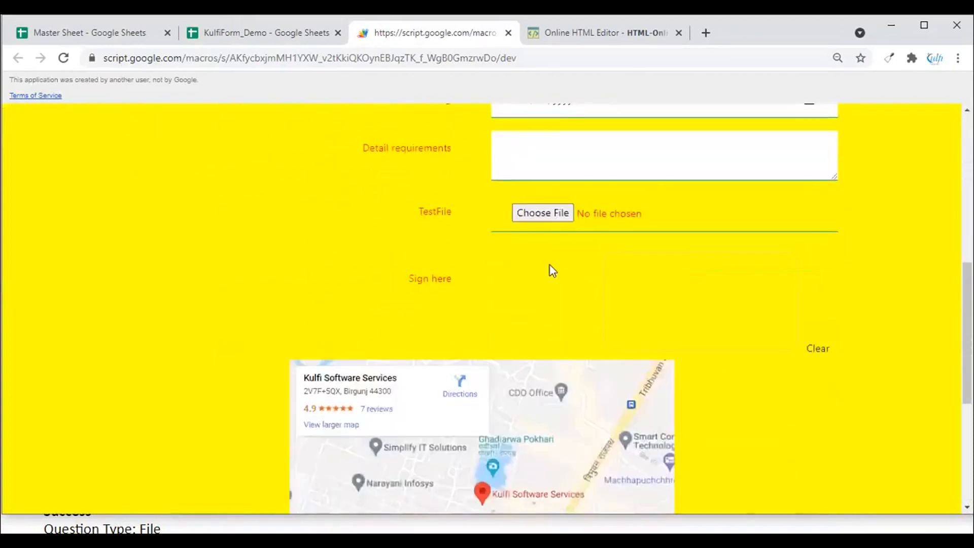
{"action": "scroll", "coordinate": [550, 266], "scroll_direction": "up", "scroll_amount": 8}
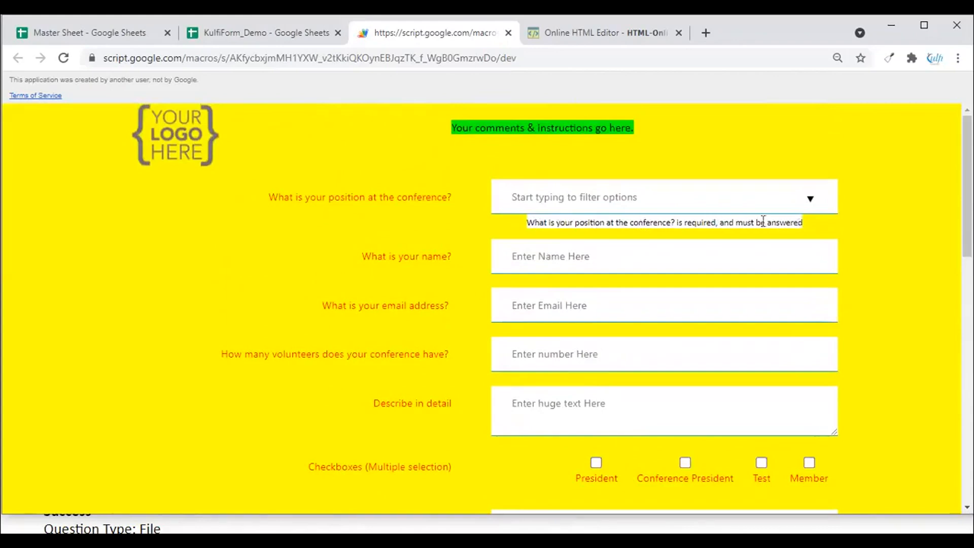
On the Questions sheet, enter "When form was submitted?" as the question text of the TimeStamp row.
{"action": "left_click", "coordinate": [240, 44]}
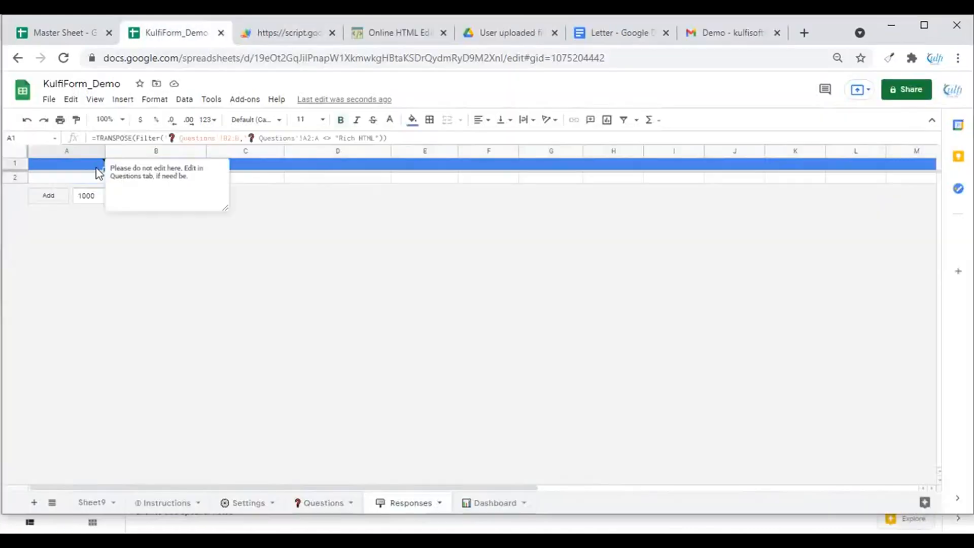
{"action": "left_click", "coordinate": [317, 503]}
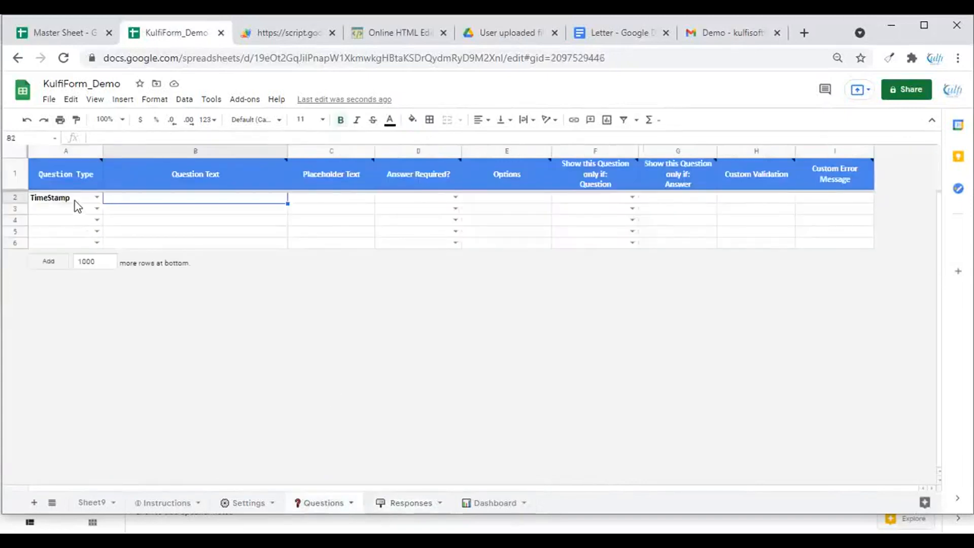
{"action": "left_click", "coordinate": [76, 201]}
{"action": "double_click", "coordinate": [146, 200]}
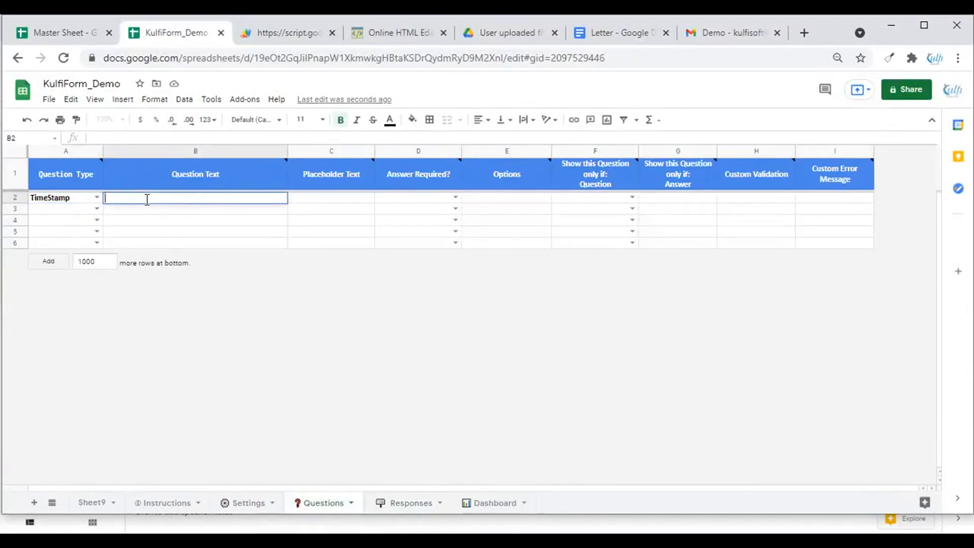
{"action": "type", "text": "When form was submitted"}
{"action": "key", "text": "Return"}
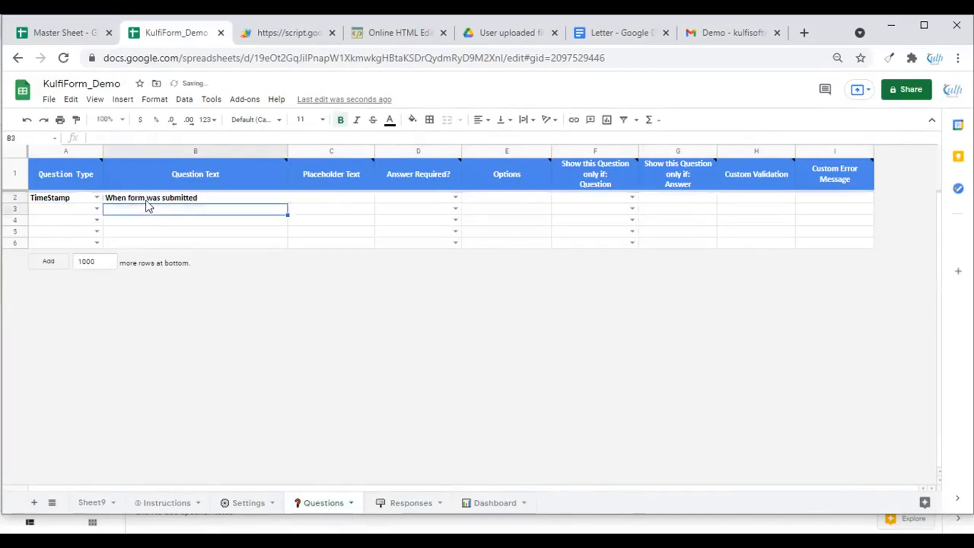
{"action": "left_click", "coordinate": [50, 201]}
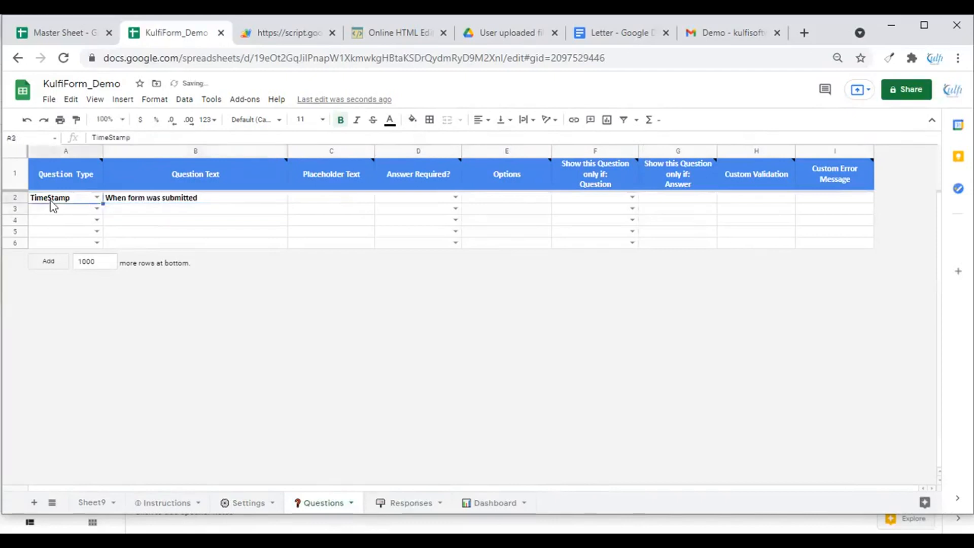
{"action": "left_click", "coordinate": [173, 200]}
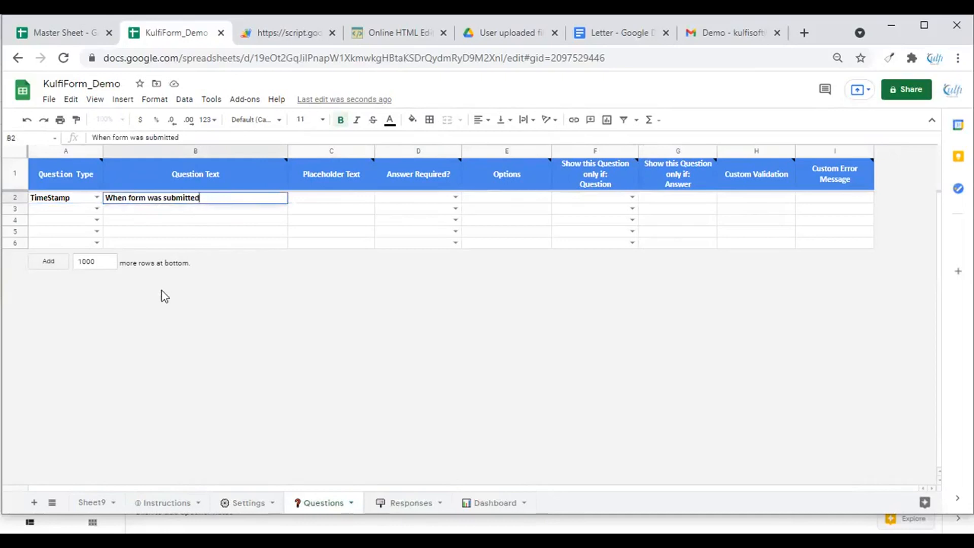
{"action": "key", "text": "Return"}
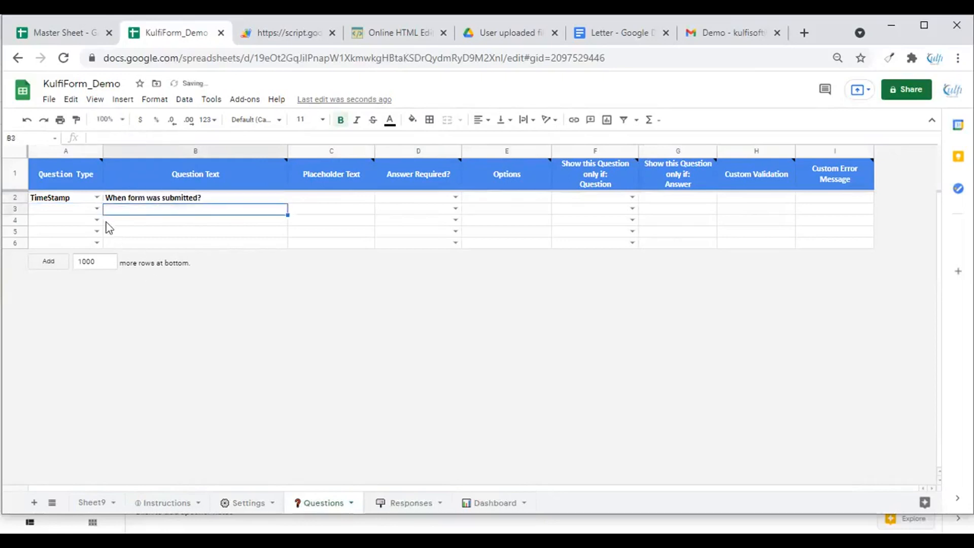
Add a Dropdown question in row 3 with the question text "Please select a country".
{"action": "left_click", "coordinate": [96, 208]}
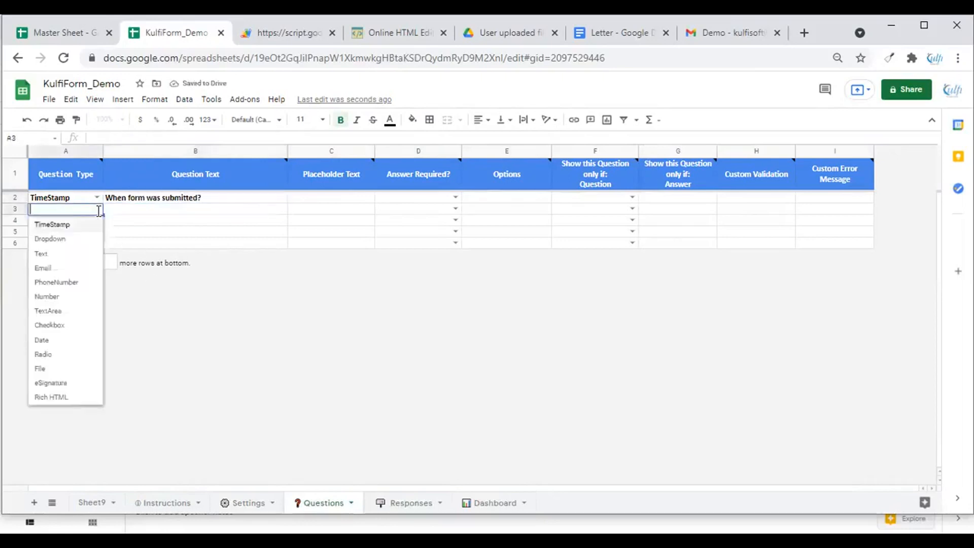
{"action": "left_click", "coordinate": [50, 238]}
{"action": "left_click", "coordinate": [148, 212]}
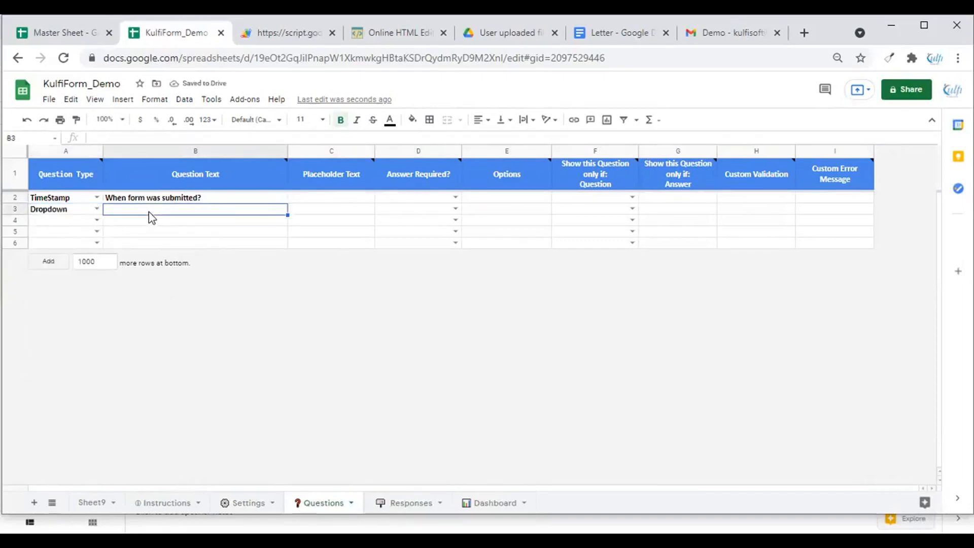
{"action": "type", "text": "Please sele"}
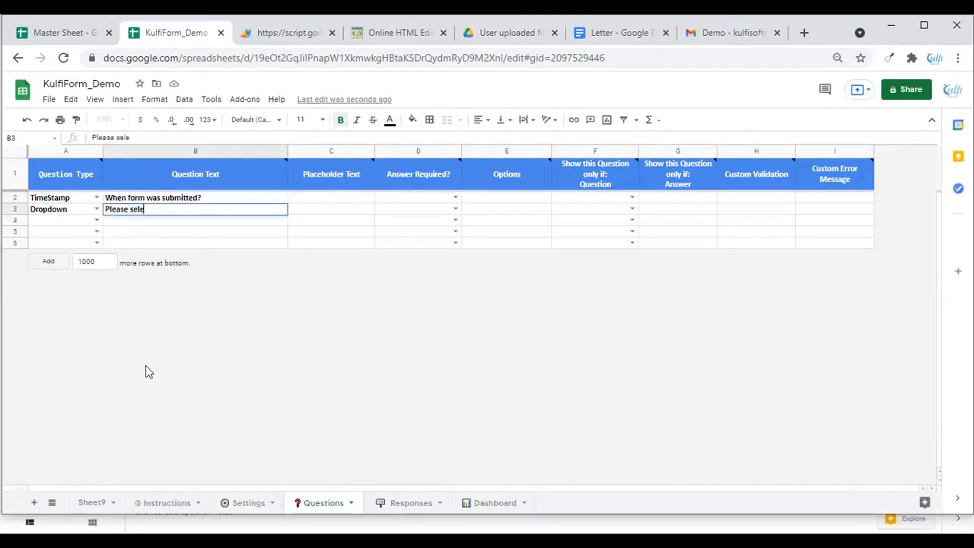
{"action": "type", "text": "ct a country"}
{"action": "key", "text": "Return"}
{"action": "key", "text": "Up"}
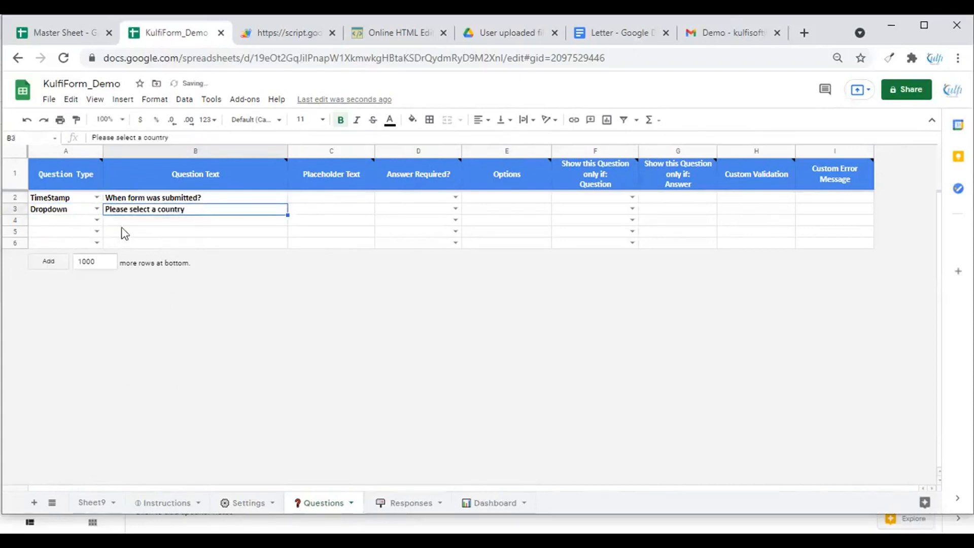
Examine the country list on Sheet9 as the source for the options of the country dropdown question.
{"action": "left_click", "coordinate": [514, 211]}
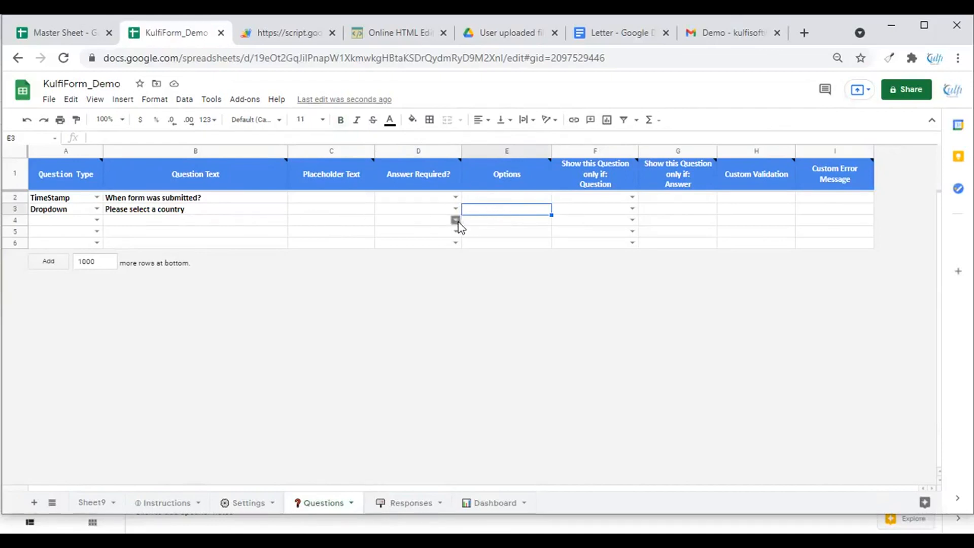
{"action": "double_click", "coordinate": [489, 211]}
{"action": "left_click", "coordinate": [96, 504]}
{"action": "scroll", "coordinate": [97, 265], "scroll_direction": "down", "scroll_amount": 10}
{"action": "scroll", "coordinate": [102, 265], "scroll_direction": "up", "scroll_amount": 10}
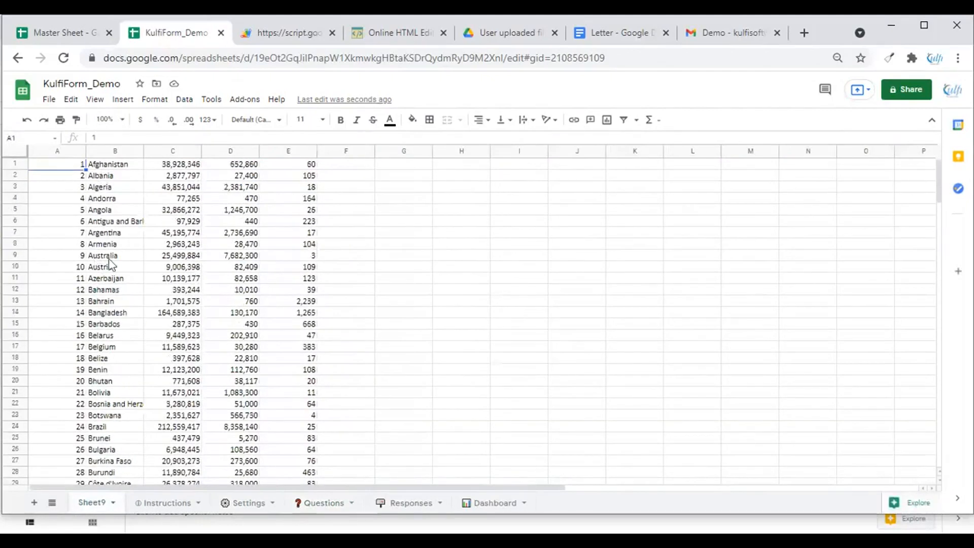
{"action": "scroll", "coordinate": [112, 303], "scroll_direction": "down", "scroll_amount": 12}
{"action": "scroll", "coordinate": [112, 303], "scroll_direction": "down", "scroll_amount": 15}
{"action": "scroll", "coordinate": [113, 304], "scroll_direction": "up", "scroll_amount": 20}
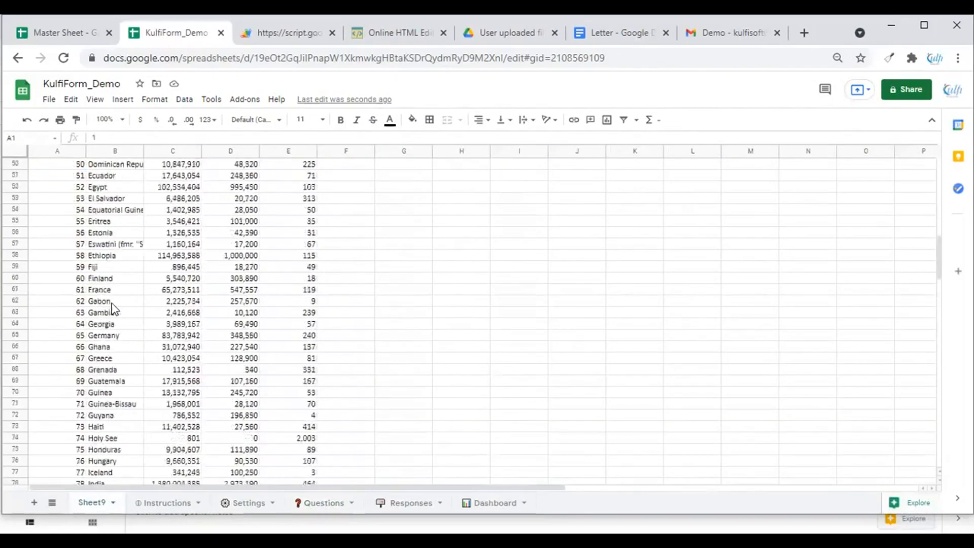
{"action": "scroll", "coordinate": [113, 307], "scroll_direction": "down", "scroll_amount": 1}
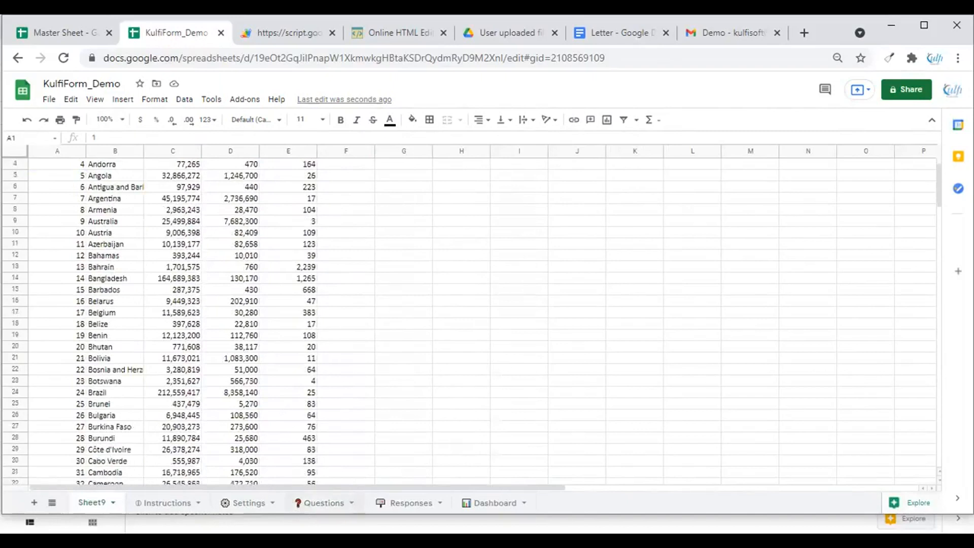
On the Questions sheet, enter =Join(",",Sheet9!B:B) as the Options of the "Please select a country" question.
{"action": "left_click", "coordinate": [324, 503]}
{"action": "type", "text": "=Join("}
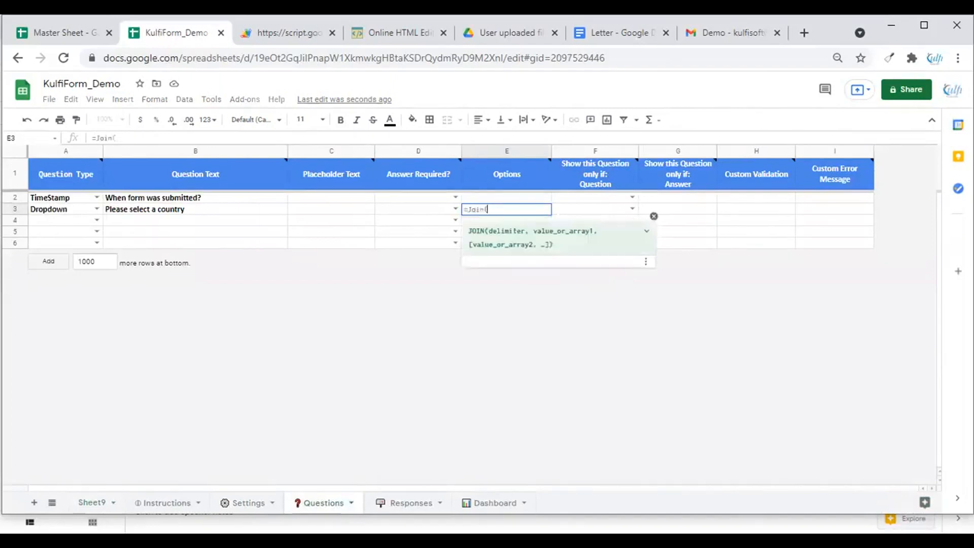
{"action": "type", "text": "\",\","}
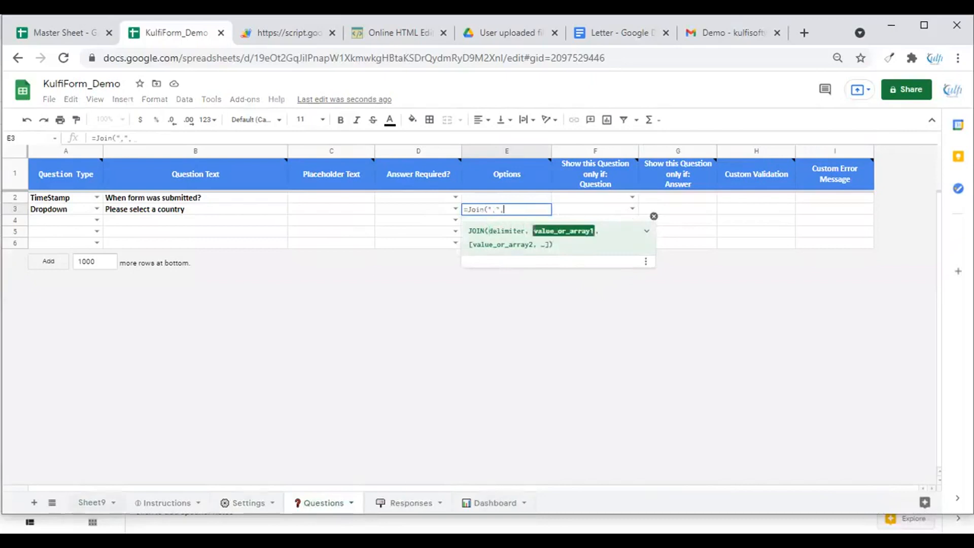
{"action": "left_click", "coordinate": [99, 504]}
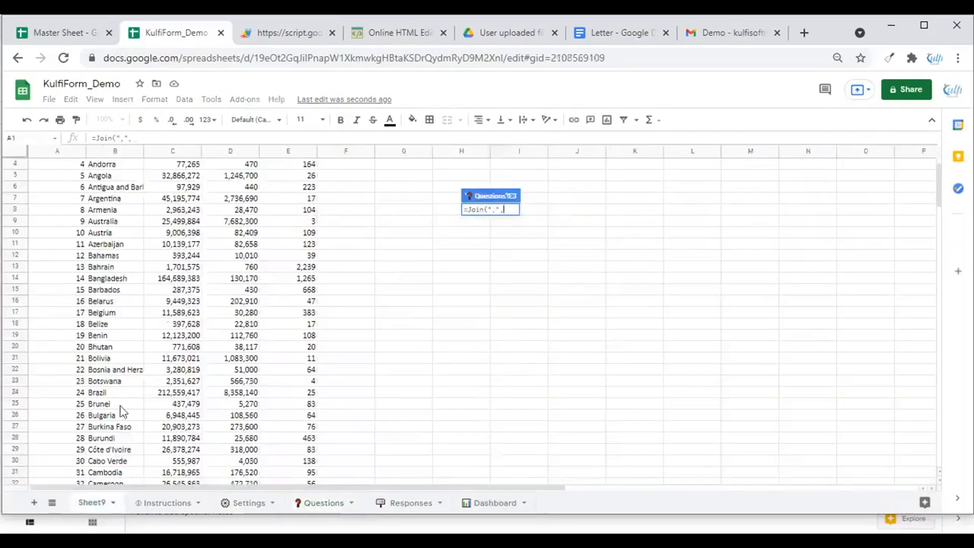
{"action": "left_click", "coordinate": [123, 152]}
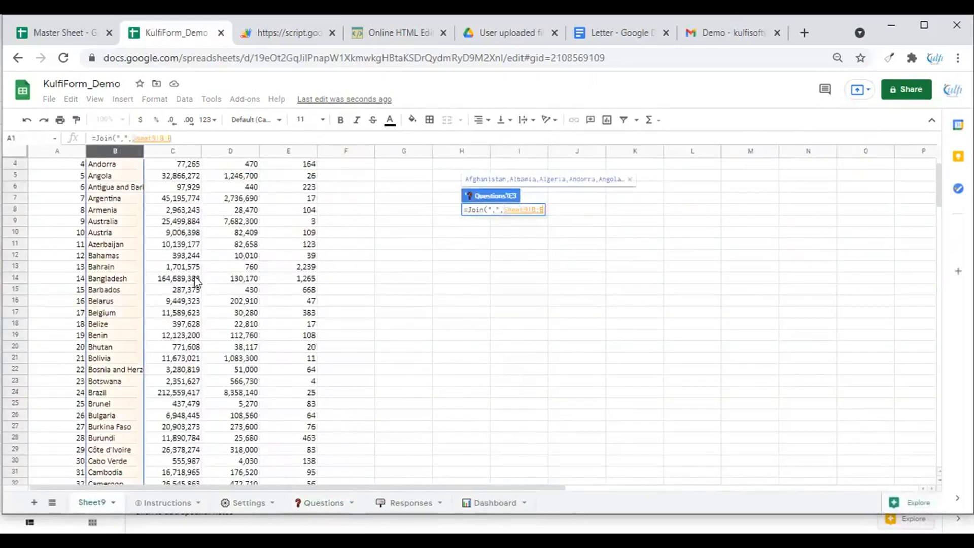
{"action": "key", "text": "Return"}
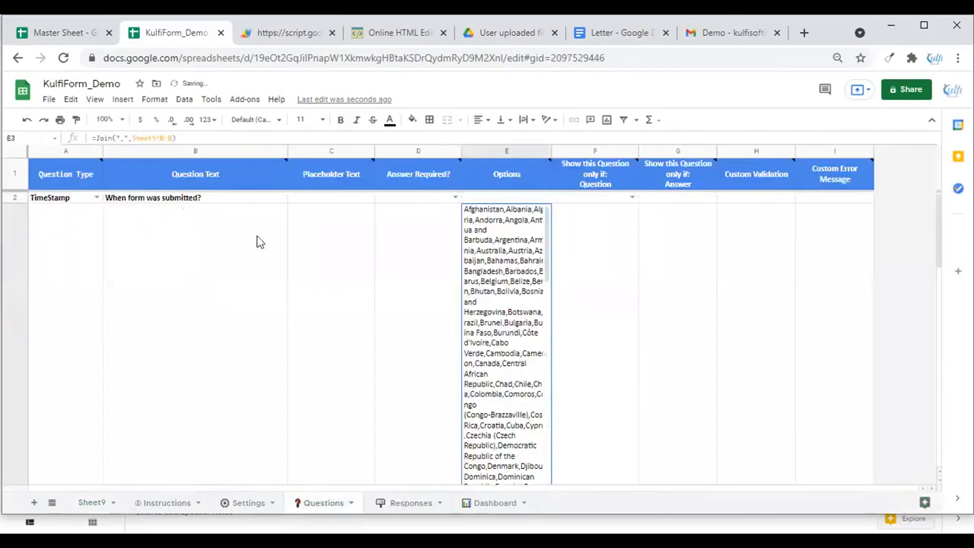
Resize row 3 of the Questions sheet to a specified height of 20 pixels.
{"action": "left_click", "coordinate": [14, 305]}
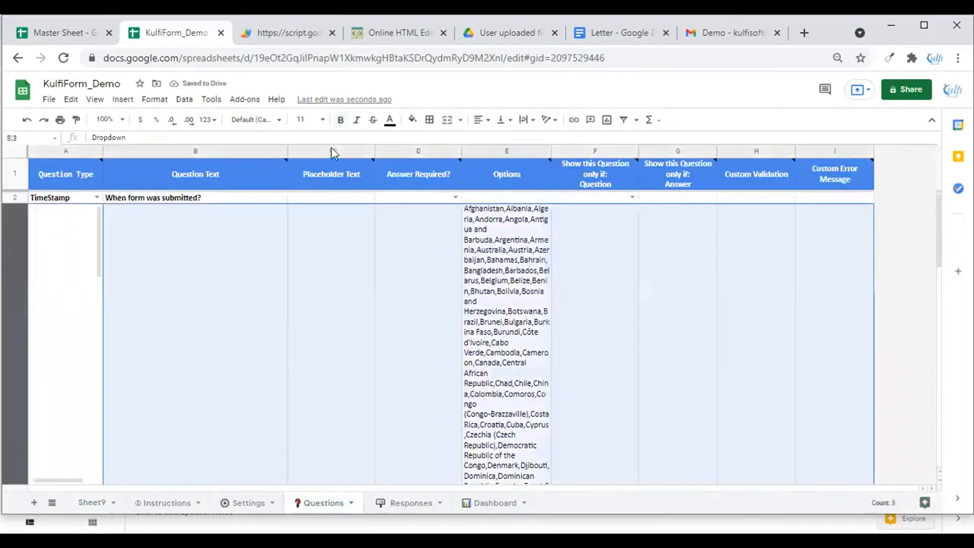
{"action": "right_click", "coordinate": [16, 277]}
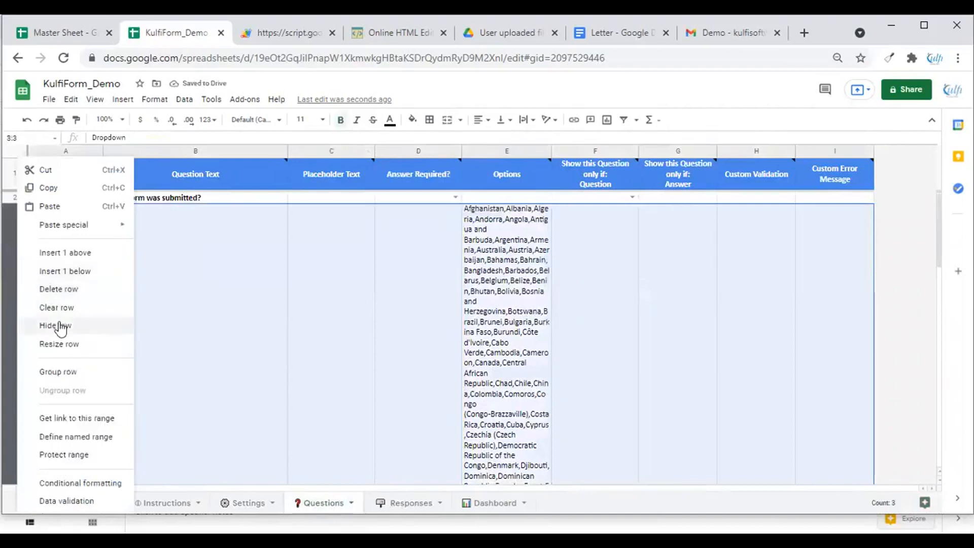
{"action": "left_click", "coordinate": [63, 345]}
{"action": "left_click", "coordinate": [447, 263]}
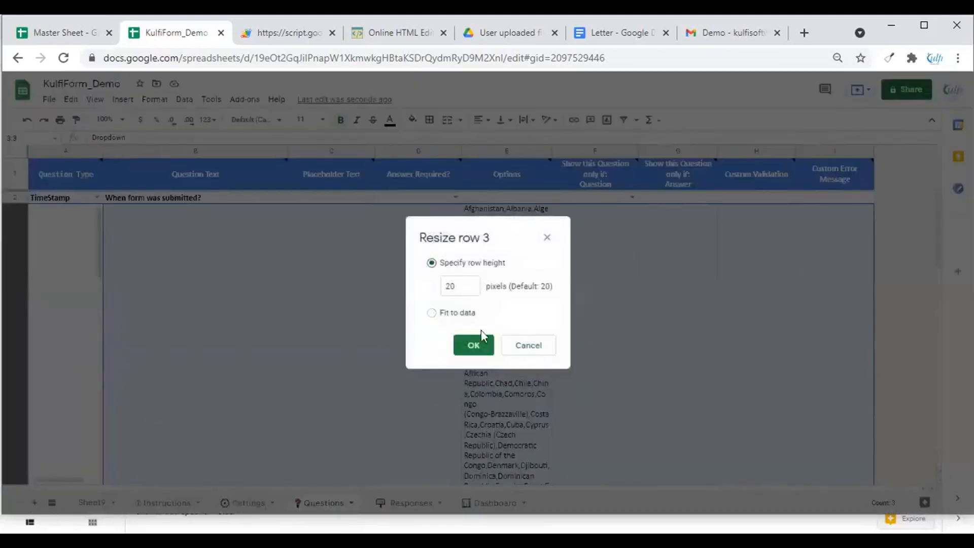
{"action": "left_click", "coordinate": [474, 346]}
{"action": "left_click", "coordinate": [572, 352]}
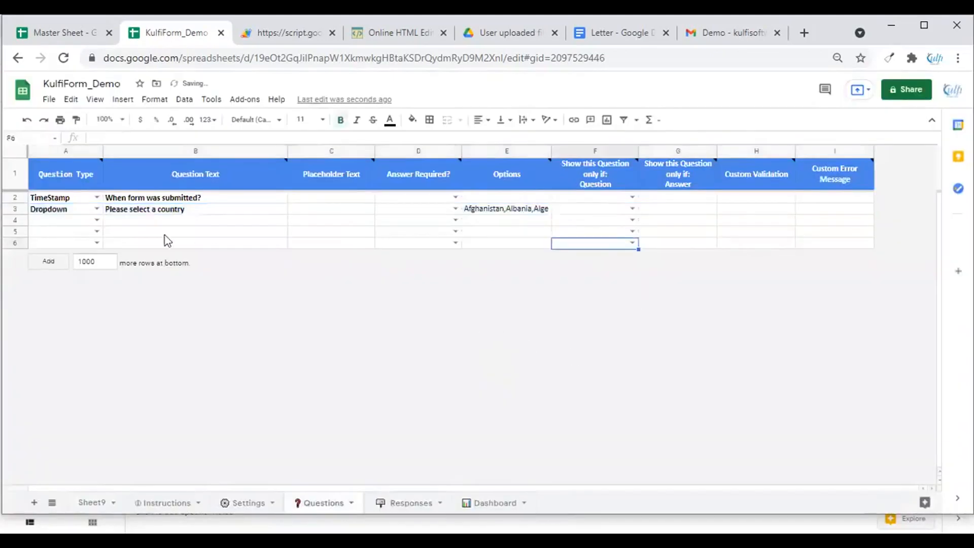
Reload the web form and test the country dropdown's filtering with the search text "Unite".
{"action": "left_click", "coordinate": [502, 211]}
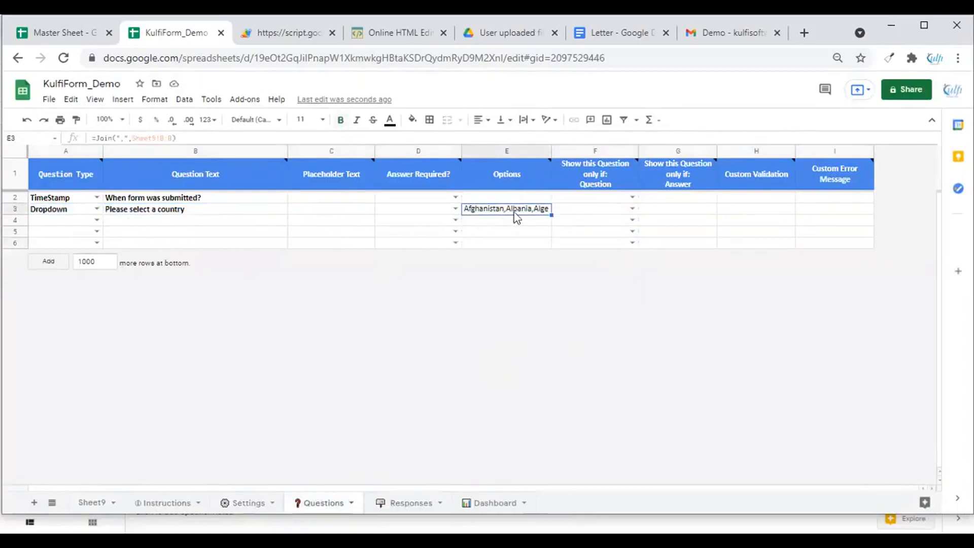
{"action": "left_click", "coordinate": [261, 34]}
{"action": "left_click", "coordinate": [62, 58]}
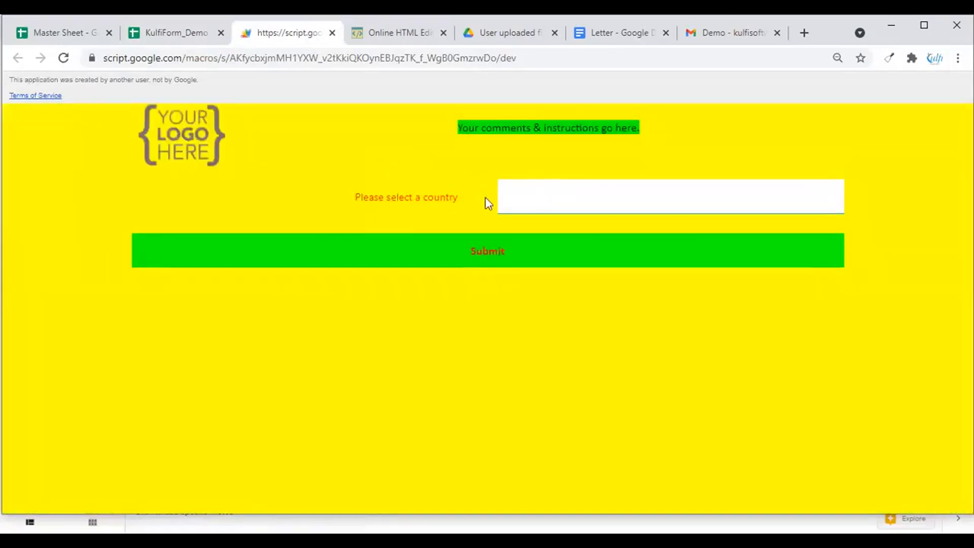
{"action": "left_click", "coordinate": [531, 191]}
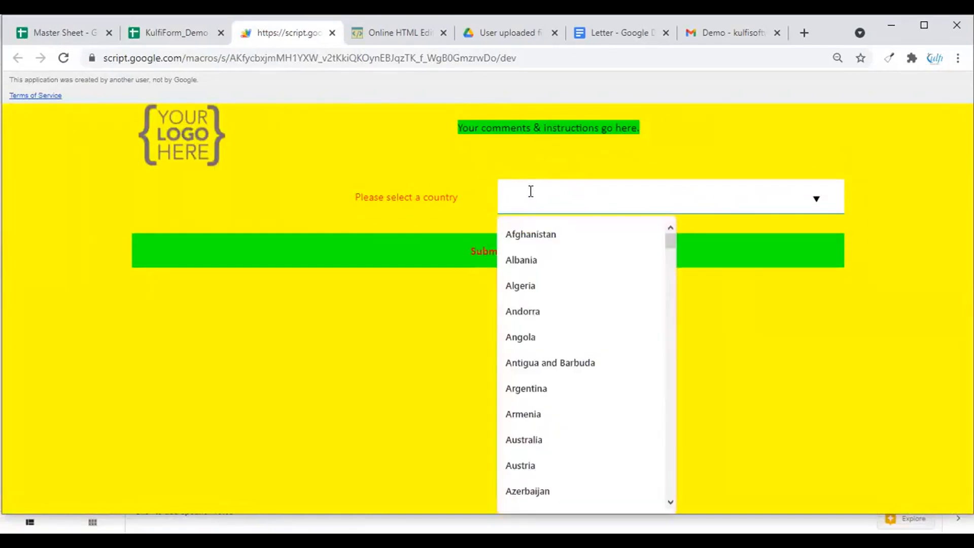
{"action": "type", "text": "u"}
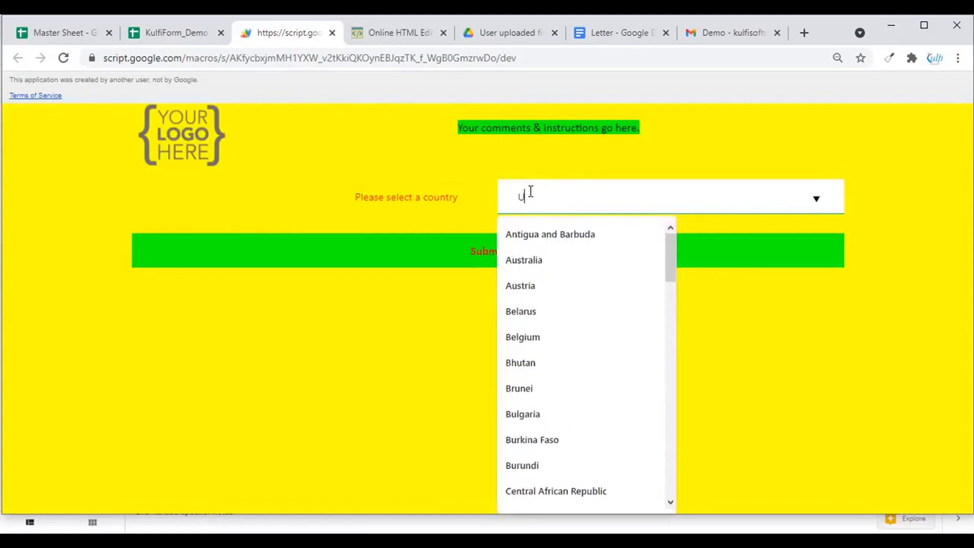
{"action": "type", "text": "nite"}
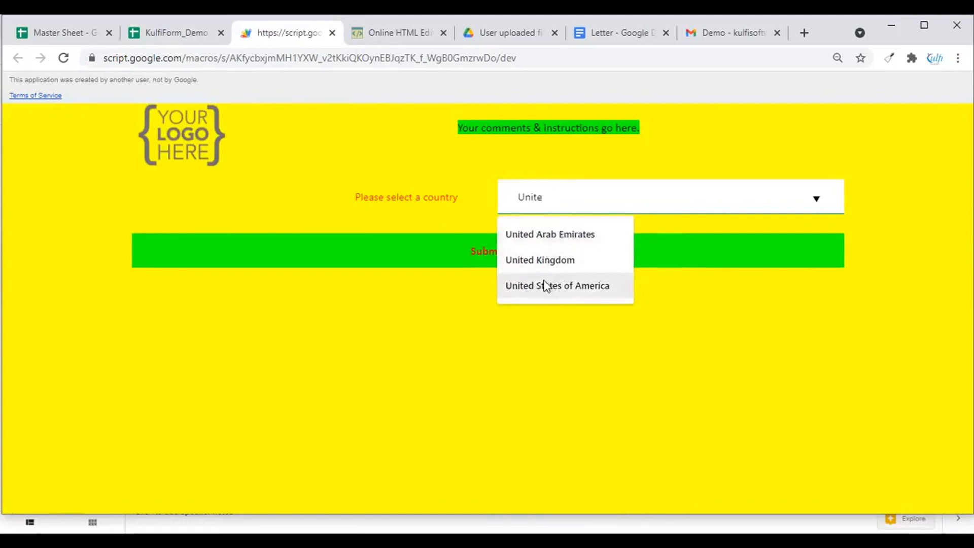
Compare the country list on Sheet9 with the Join formula in the Options cell on the Questions sheet.
{"action": "left_click", "coordinate": [172, 41]}
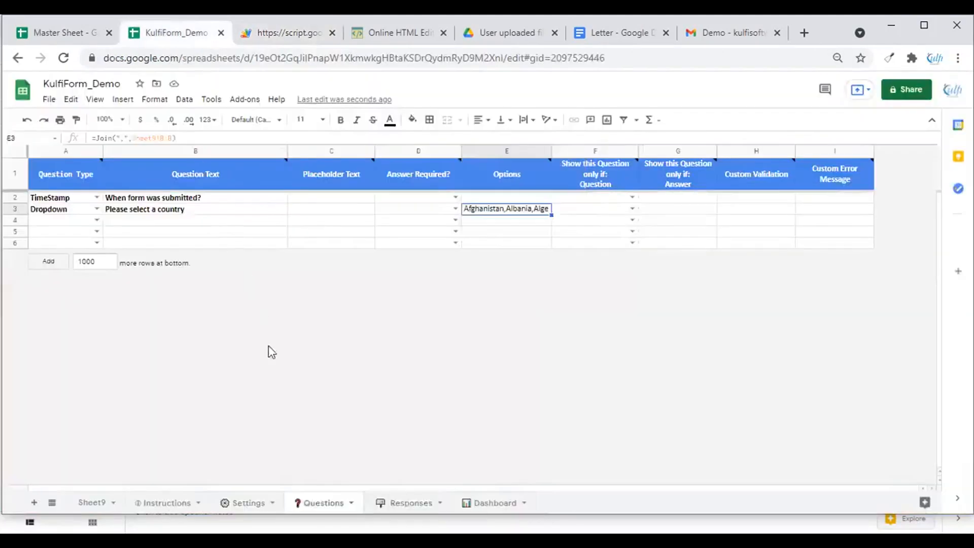
{"action": "left_click", "coordinate": [92, 503]}
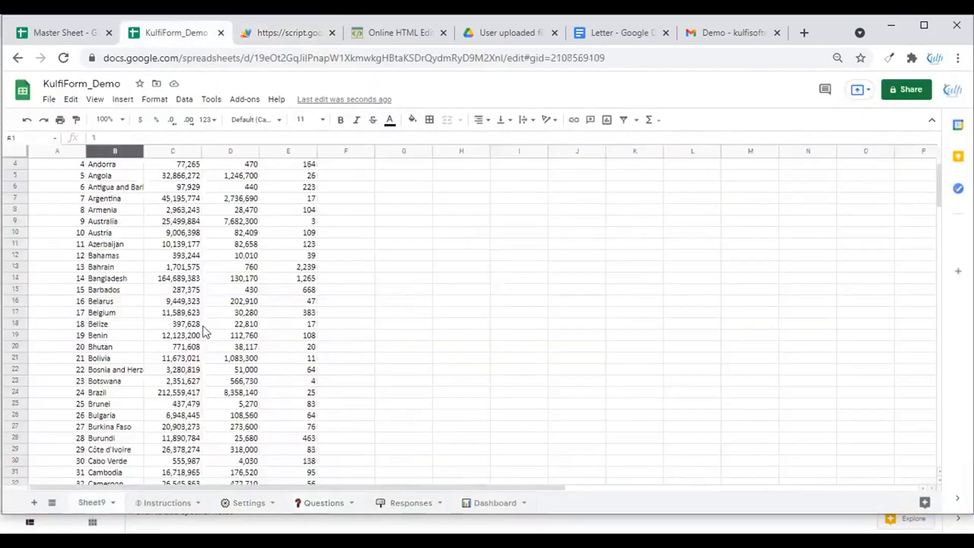
{"action": "scroll", "coordinate": [81, 333], "scroll_direction": "down", "scroll_amount": 5}
{"action": "scroll", "coordinate": [81, 333], "scroll_direction": "up", "scroll_amount": 6}
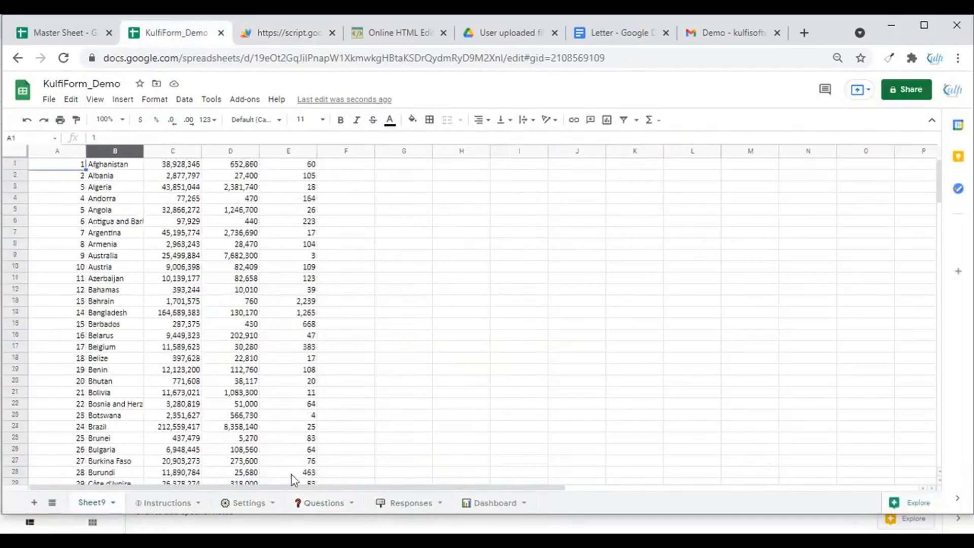
{"action": "left_click", "coordinate": [323, 505]}
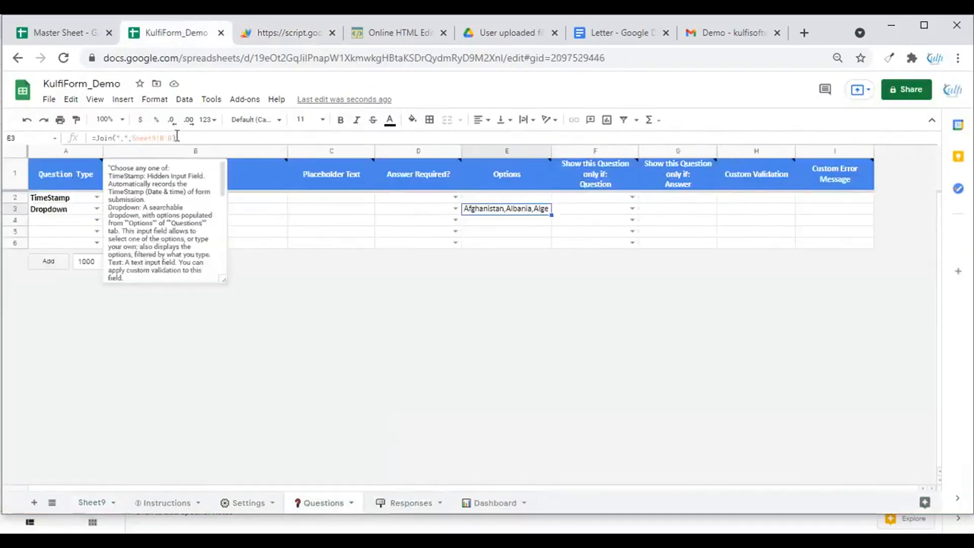
Clear the country field in the web form and test its filtering with "Mal", checking against the Questions sheet.
{"action": "left_click", "coordinate": [299, 34]}
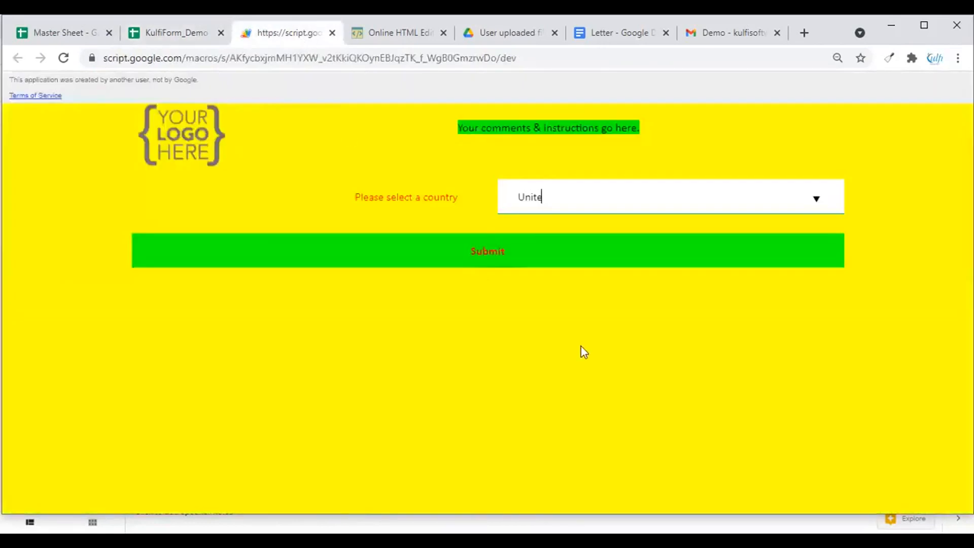
{"action": "double_click", "coordinate": [535, 204]}
{"action": "key", "text": "BackSpace"}
{"action": "left_click", "coordinate": [177, 33]}
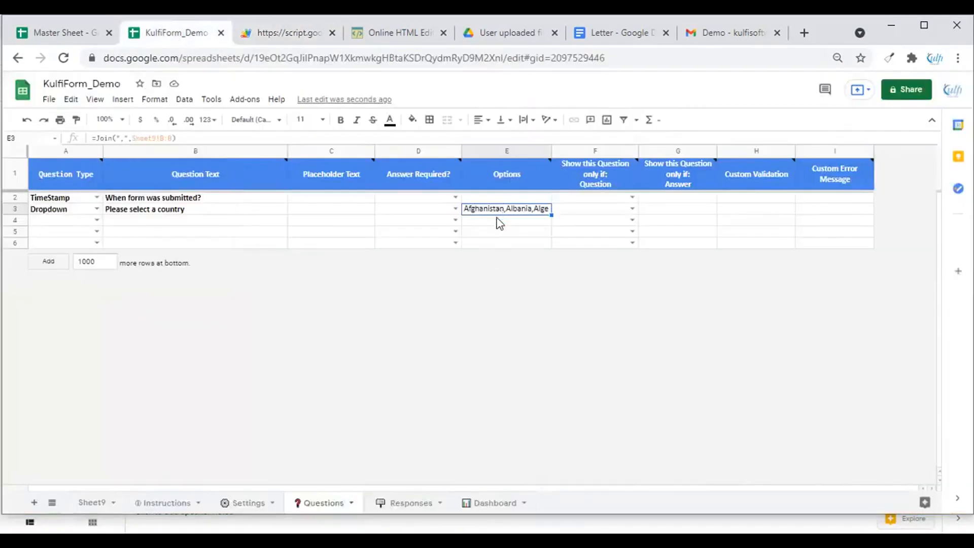
{"action": "left_click", "coordinate": [274, 35]}
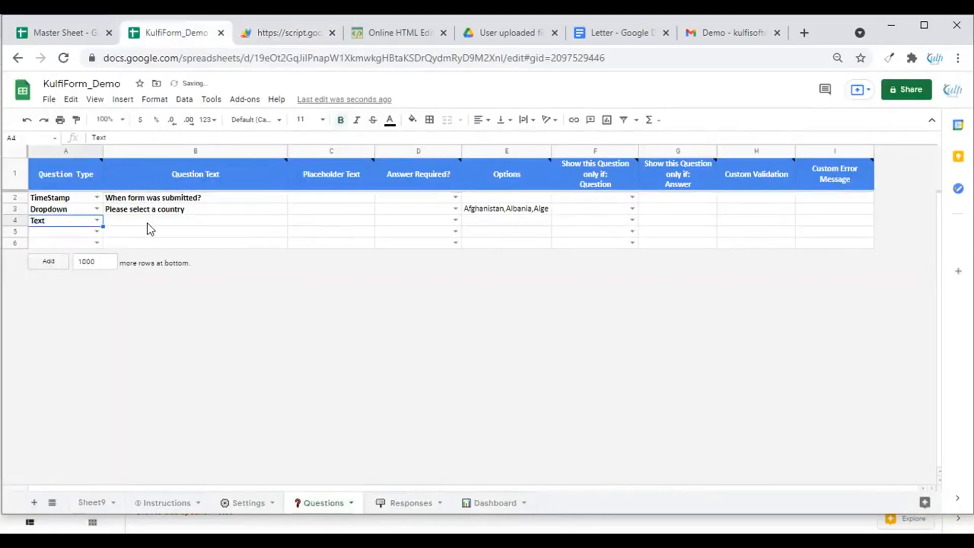
On the Questions sheet, enter "Please enter a phone number" as the question text of the Text row.
{"action": "left_click", "coordinate": [147, 223]}
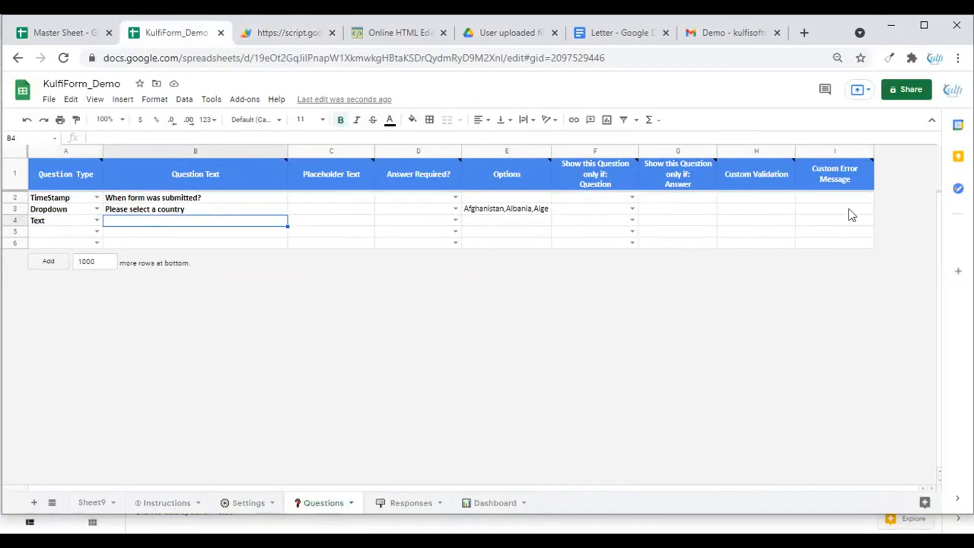
{"action": "double_click", "coordinate": [124, 226]}
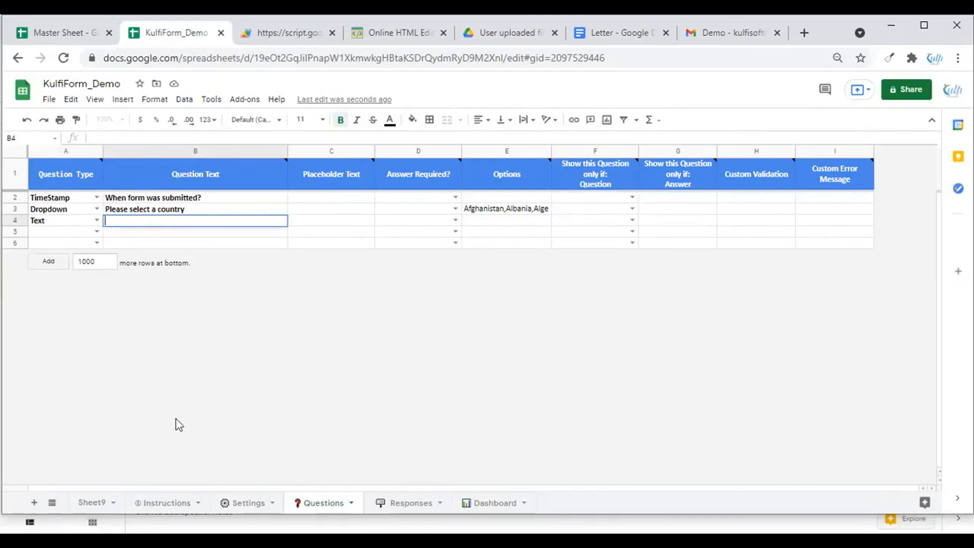
{"action": "type", "text": "Please"}
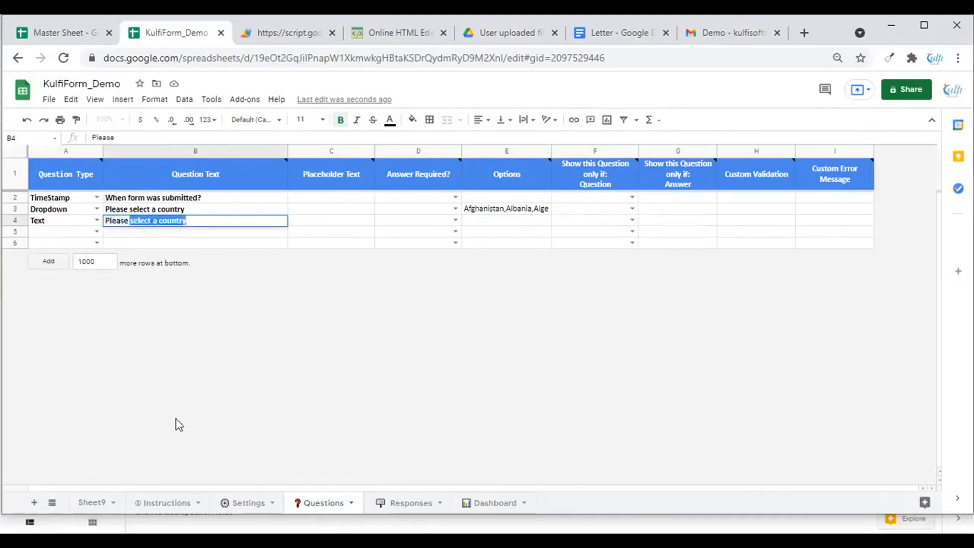
{"action": "type", "text": " enter a phone number"}
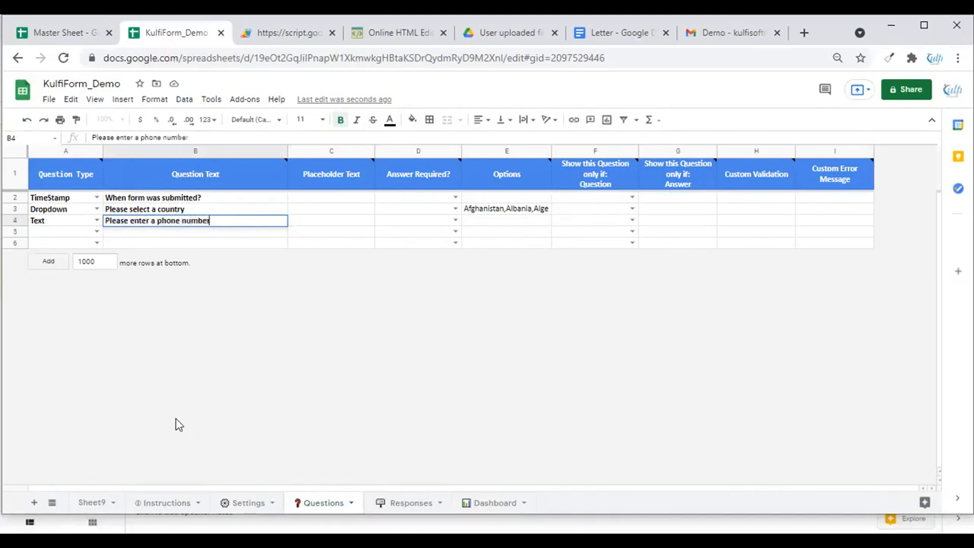
{"action": "key", "text": "Tab"}
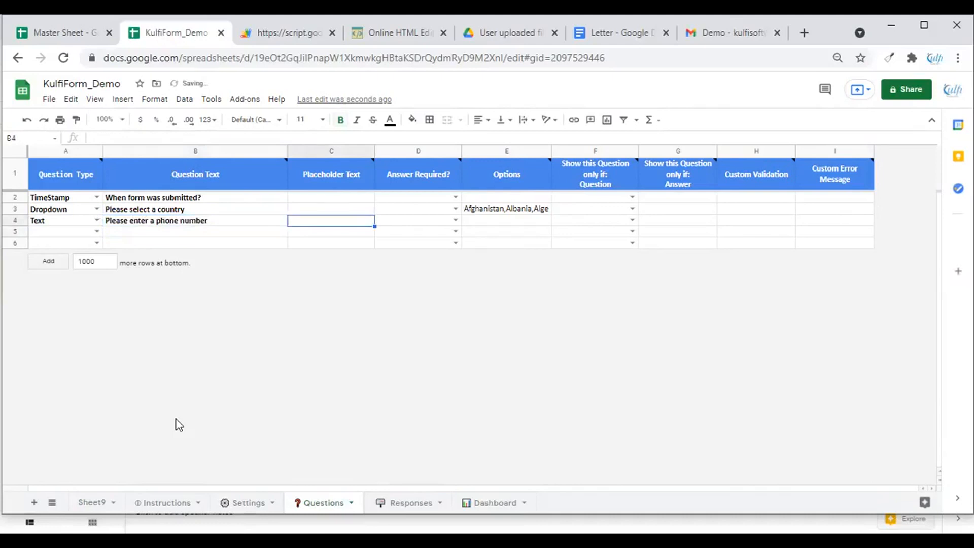
Set the phone number question's placeholder text to a dummy format of three hyphen-separated groups of three nines.
{"action": "type", "text": "999"}
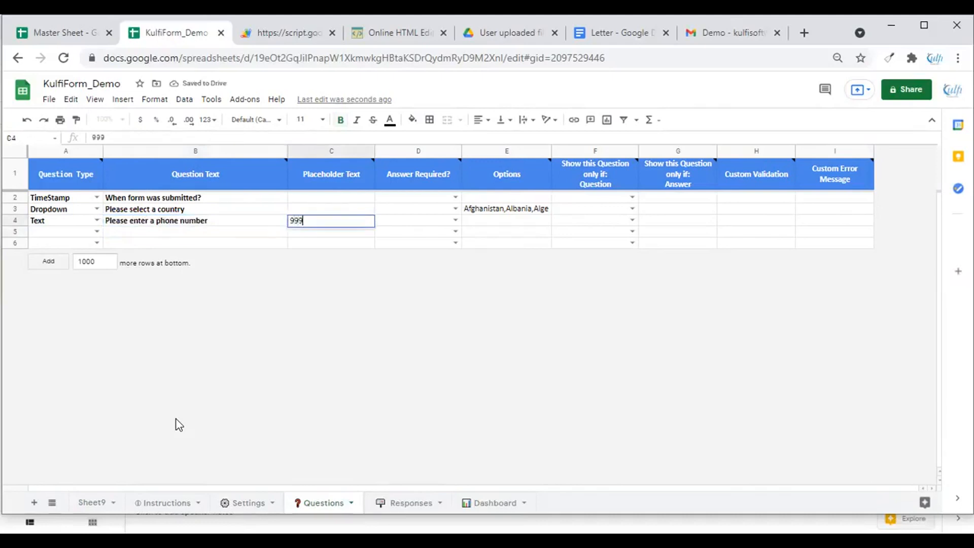
{"action": "type", "text": "-999-999"}
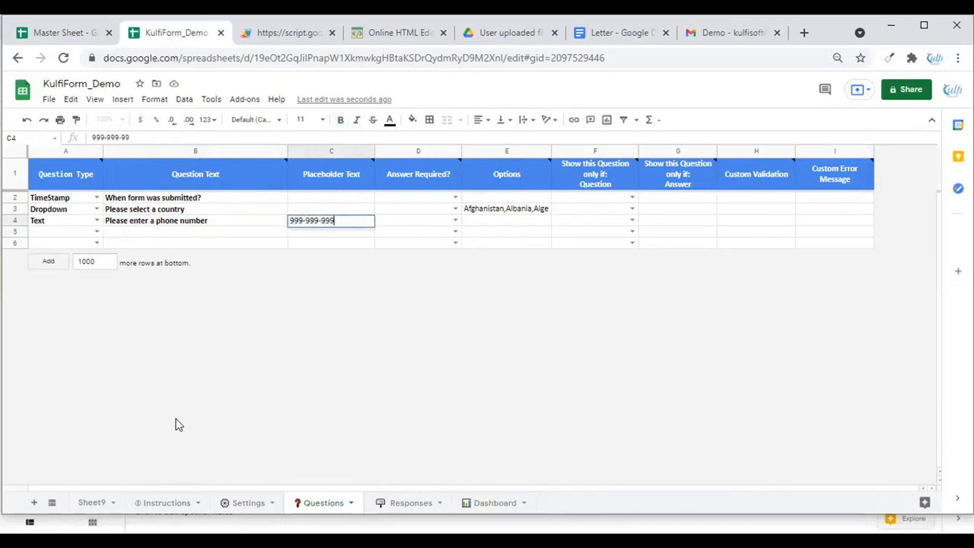
{"action": "key", "text": "Return"}
{"action": "key", "text": "Up"}
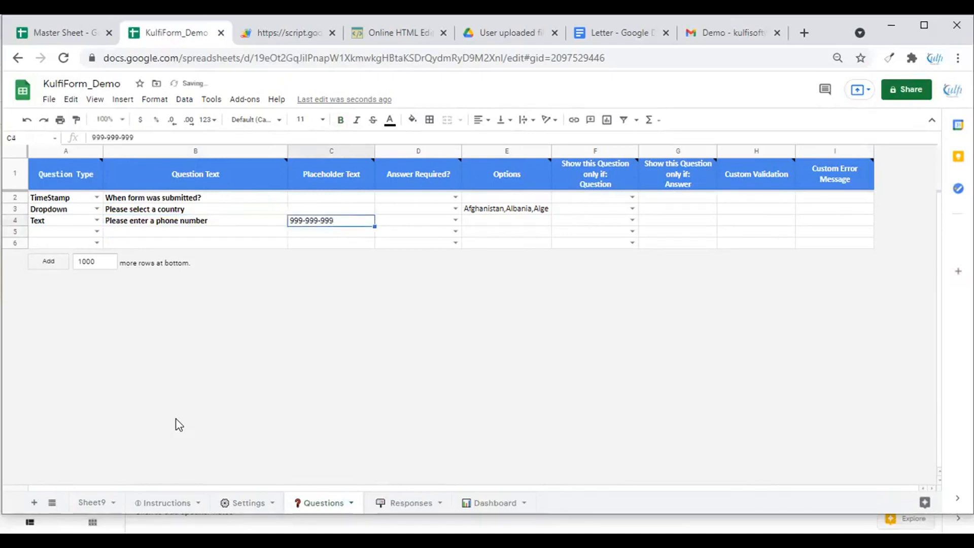
Reload the web form and check the phone number field's placeholder against the Placeholder Text column's hint on the Questions sheet.
{"action": "left_click", "coordinate": [286, 33]}
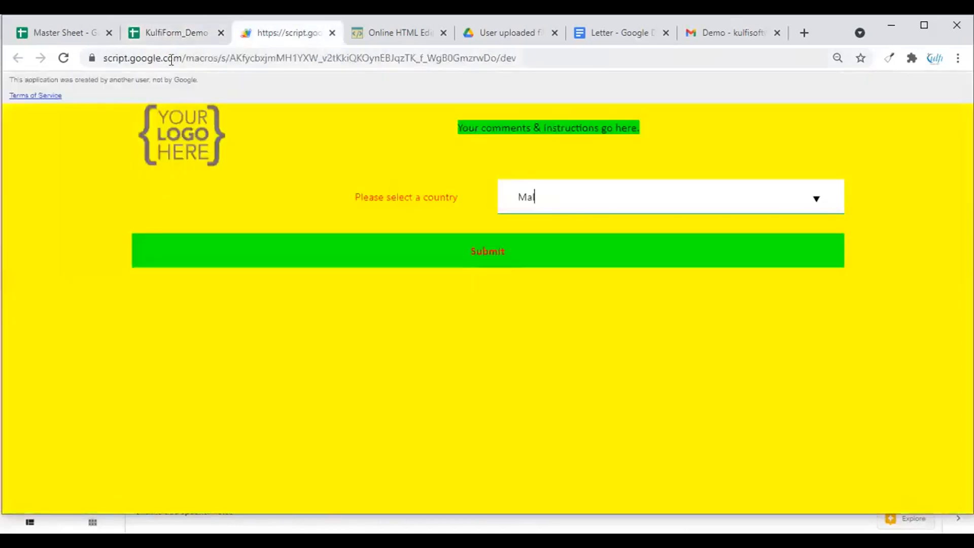
{"action": "left_click", "coordinate": [63, 58]}
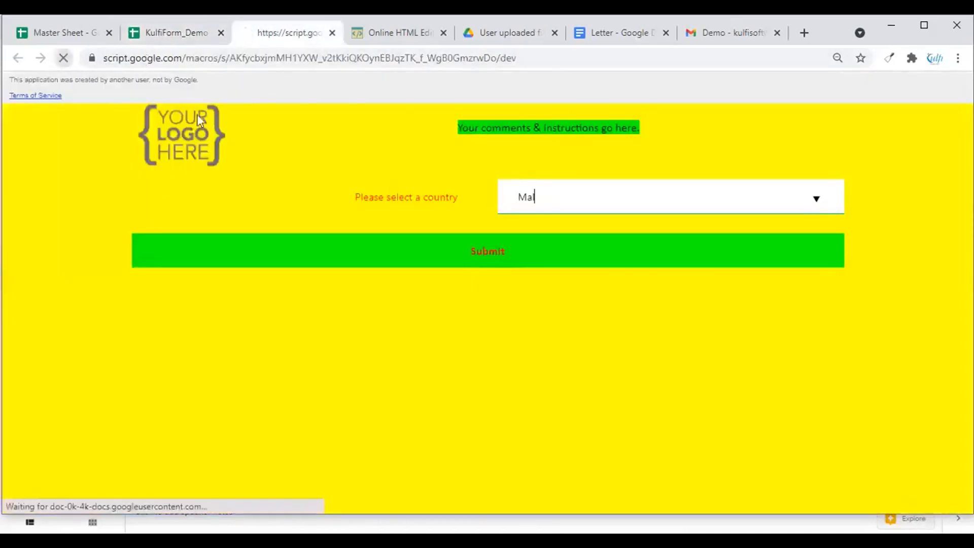
{"action": "left_click", "coordinate": [177, 32]}
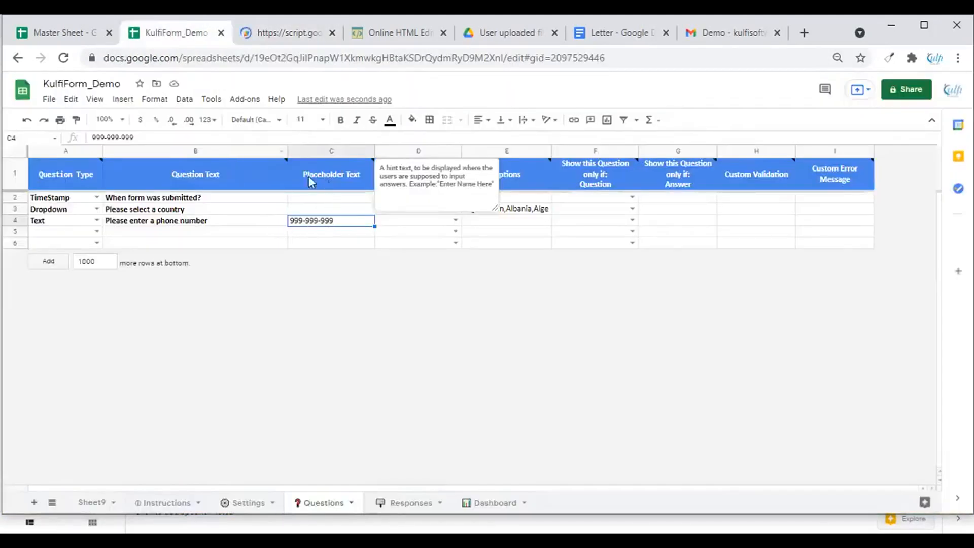
{"action": "left_click", "coordinate": [269, 34]}
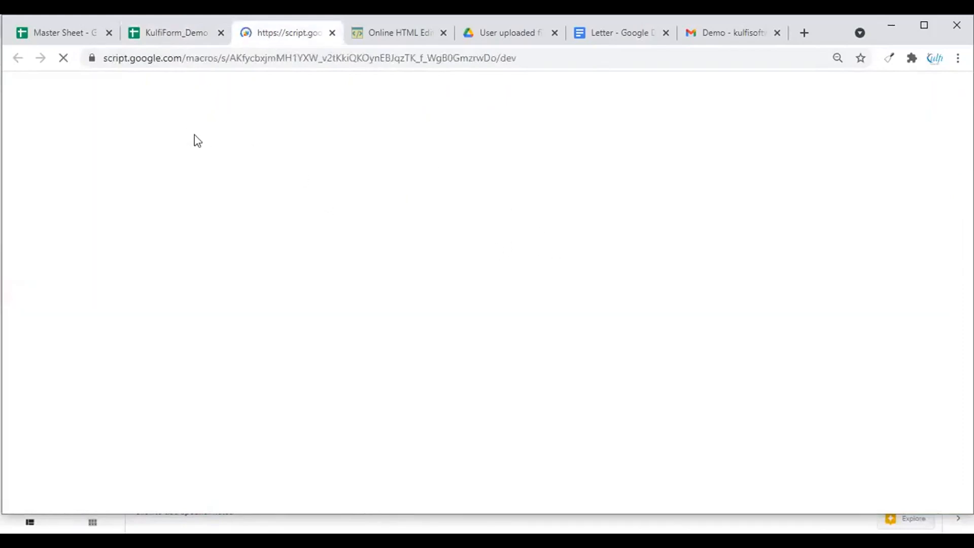
{"action": "left_click", "coordinate": [176, 33]}
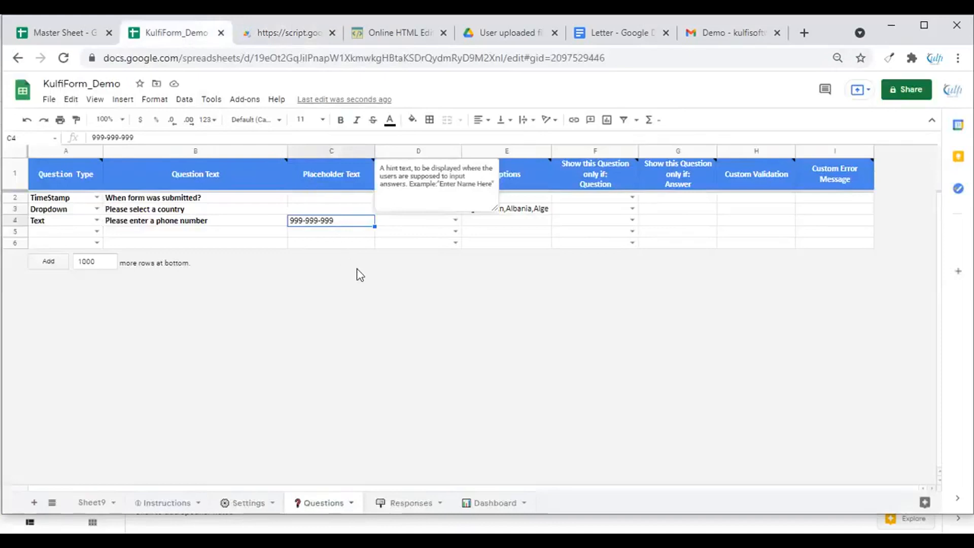
{"action": "left_click", "coordinate": [351, 172]}
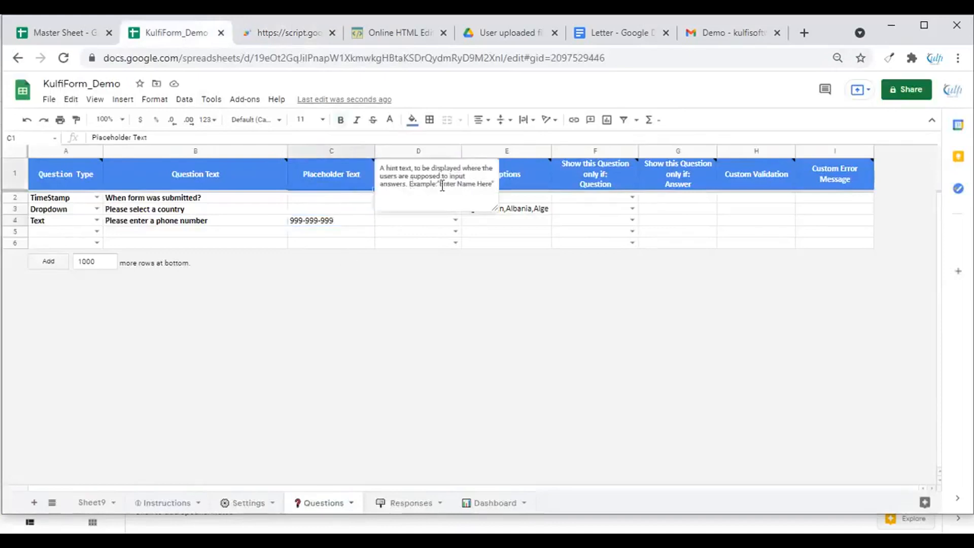
{"action": "left_click", "coordinate": [274, 40]}
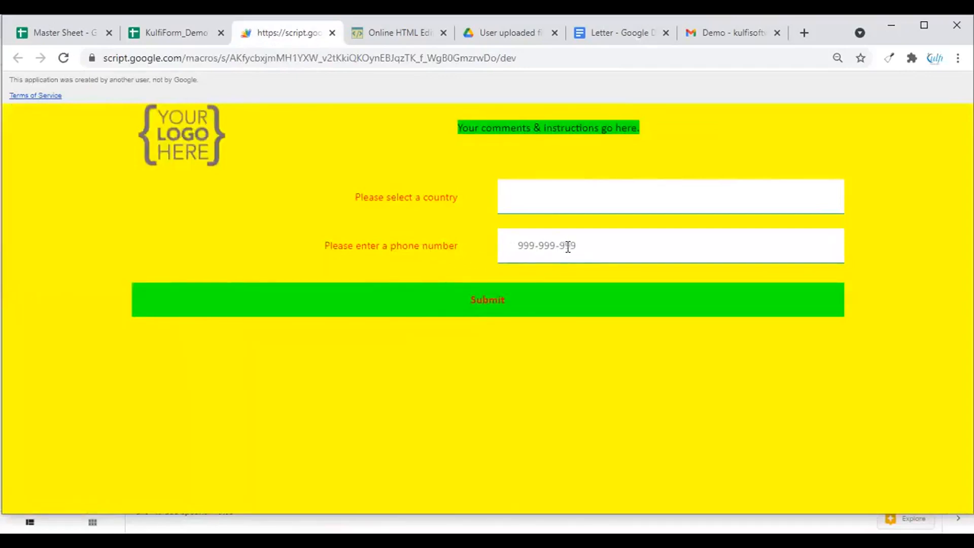
On the Questions sheet, enter ^\d{3}-\d{3}-\d{3}$ as the phone number question's custom validation.
{"action": "left_click", "coordinate": [170, 38]}
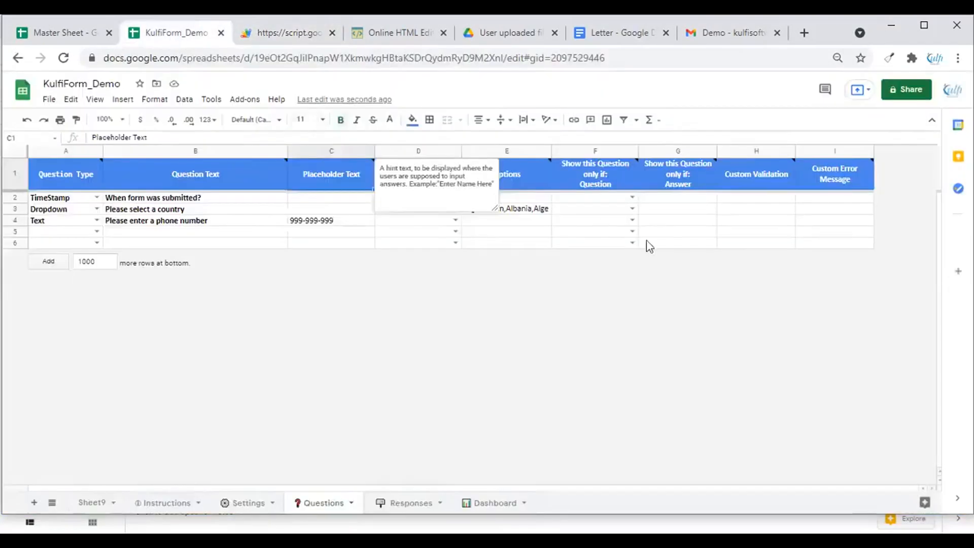
{"action": "left_click", "coordinate": [738, 221]}
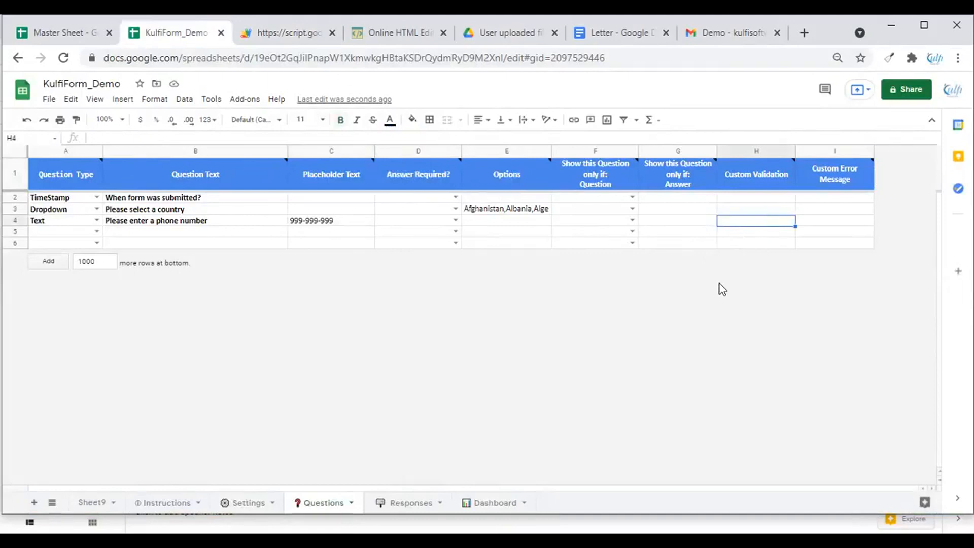
{"action": "type", "text": "'"}
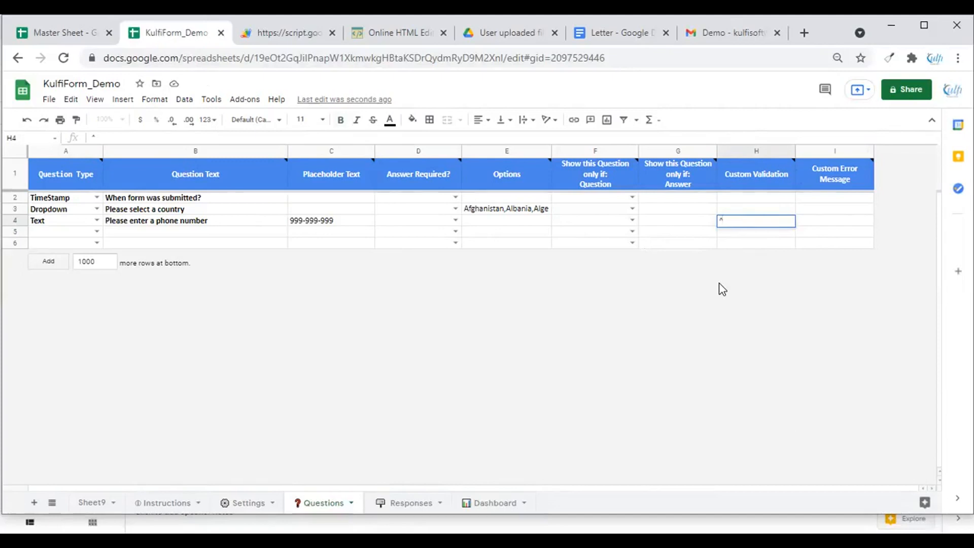
{"action": "type", "text": "^\\d{3}-\\d{3}-\\d{3}$"}
{"action": "key", "text": "Return"}
{"action": "left_click", "coordinate": [763, 222]}
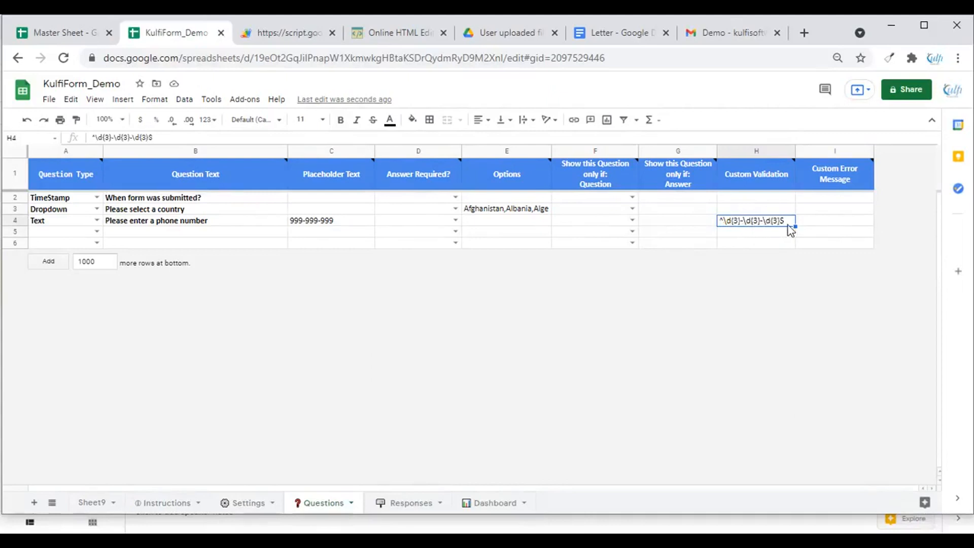
Set the phone number question's custom error message to "Please enter the phone number in requested format".
{"action": "double_click", "coordinate": [821, 222]}
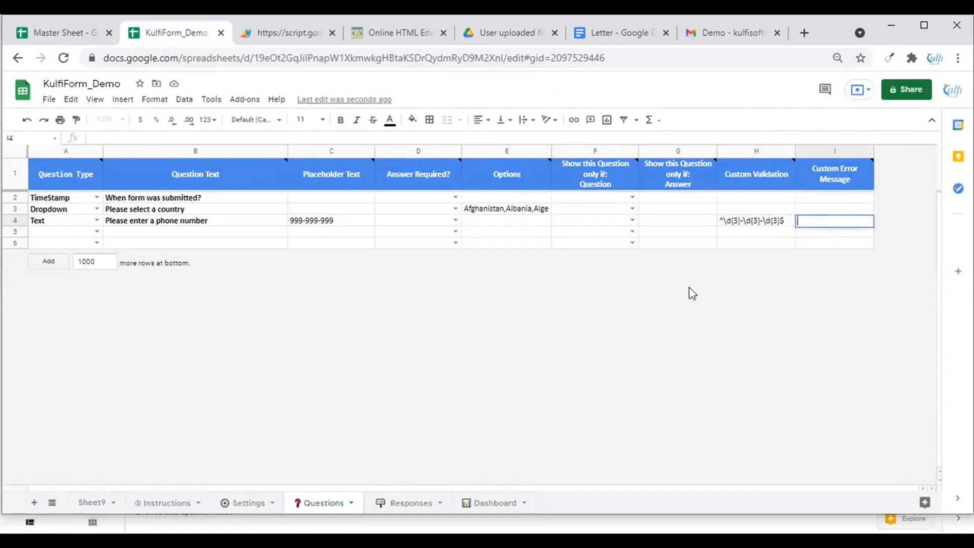
{"action": "type", "text": "Please enter the"}
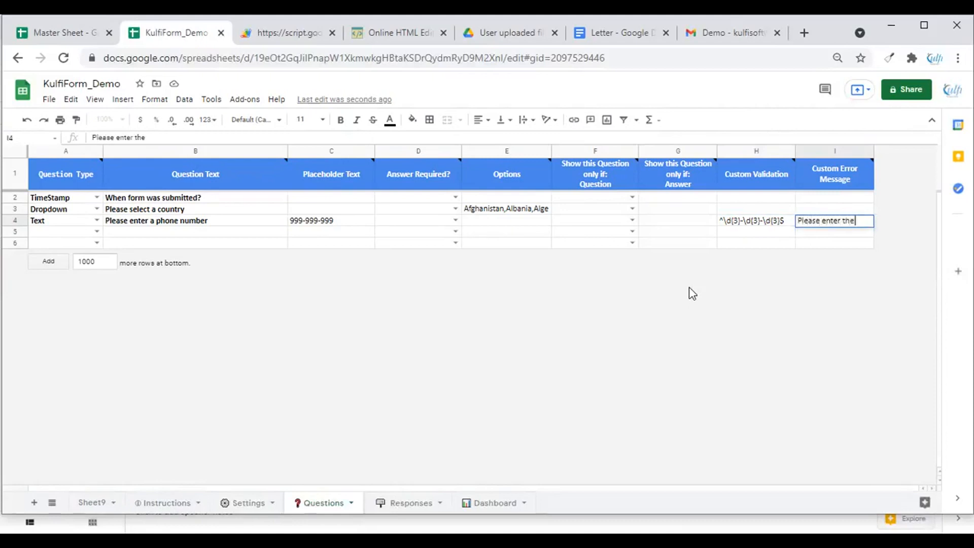
{"action": "type", "text": " phone nu"}
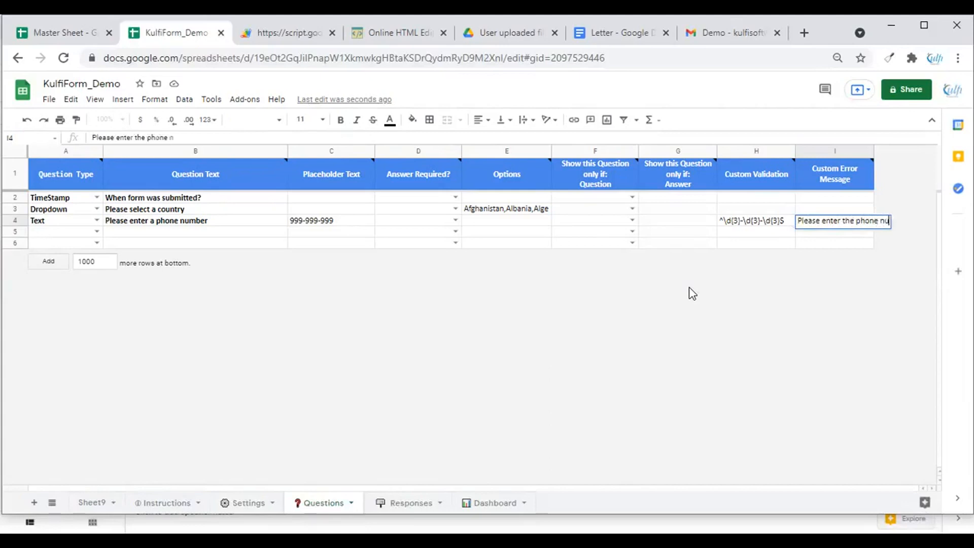
{"action": "type", "text": "mber in requ"}
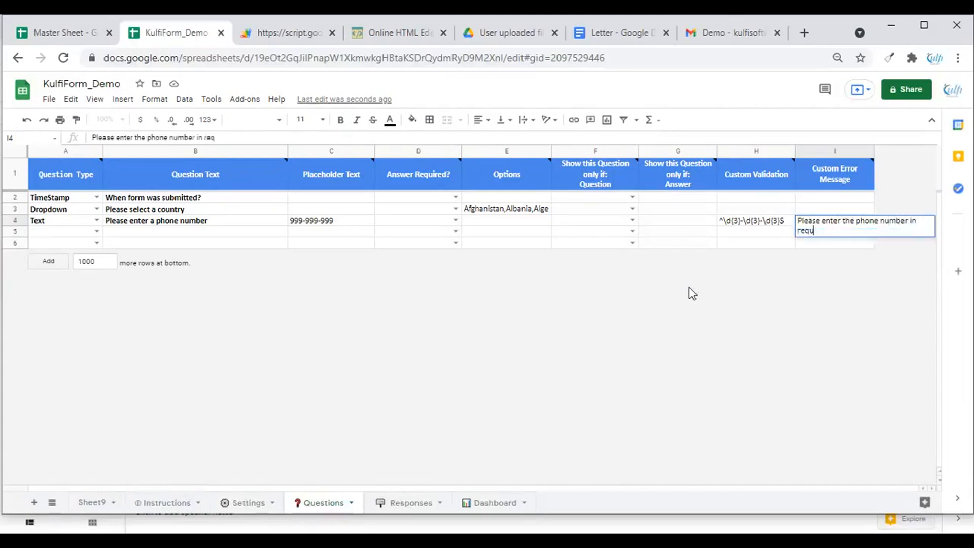
{"action": "type", "text": "ested format"}
{"action": "key", "text": "Return"}
Format the custom error message cell with a yellow fill, red text and font size 14.
{"action": "left_click", "coordinate": [812, 222]}
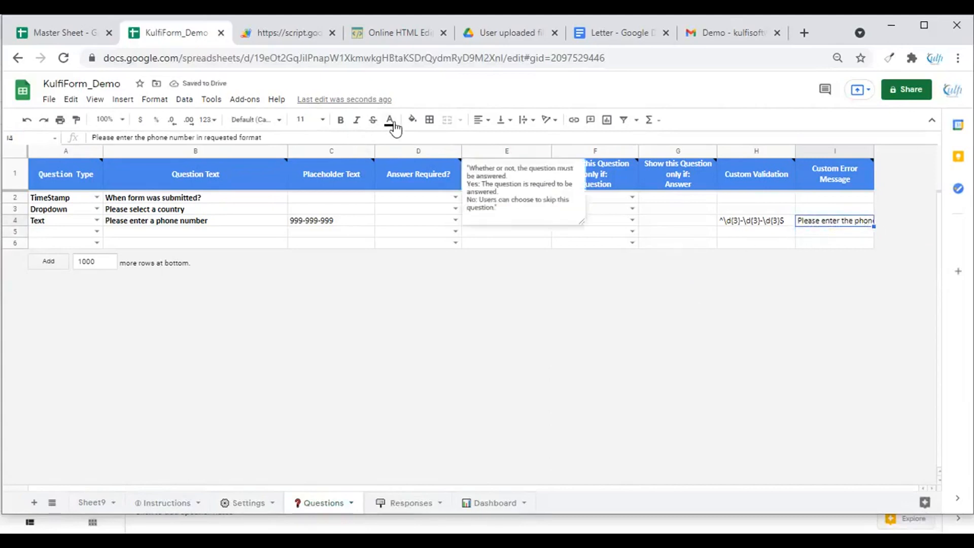
{"action": "left_click", "coordinate": [412, 120]}
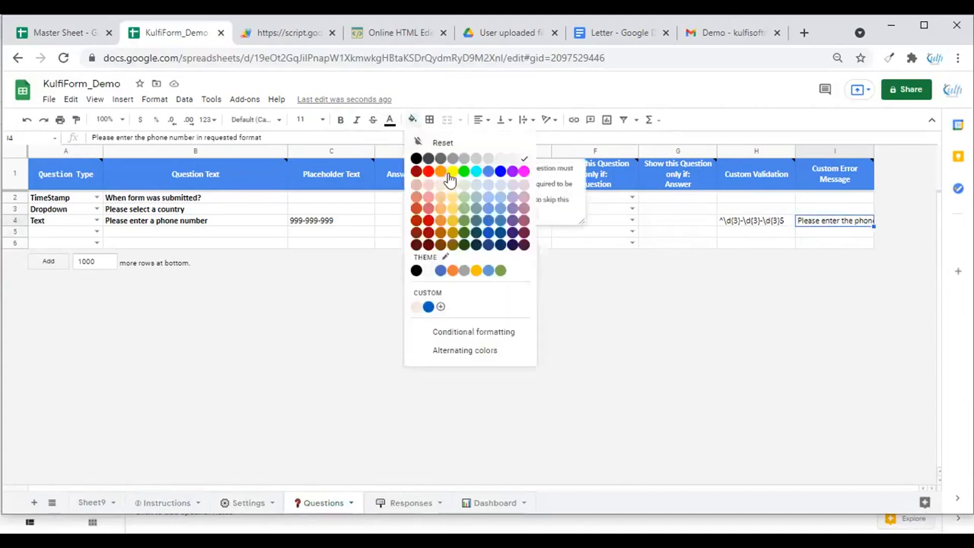
{"action": "left_click", "coordinate": [452, 172]}
{"action": "left_click", "coordinate": [389, 126]}
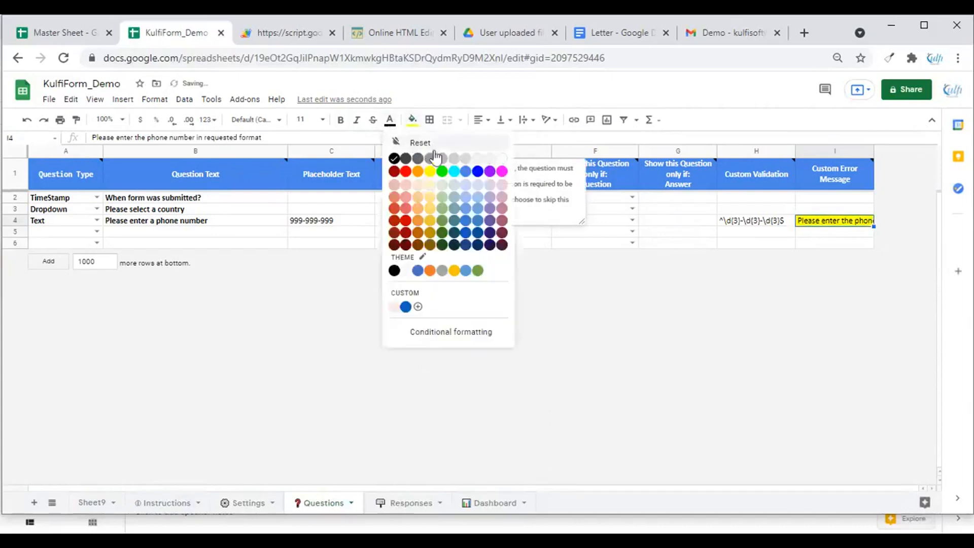
{"action": "left_click", "coordinate": [404, 173]}
{"action": "left_click", "coordinate": [321, 122]}
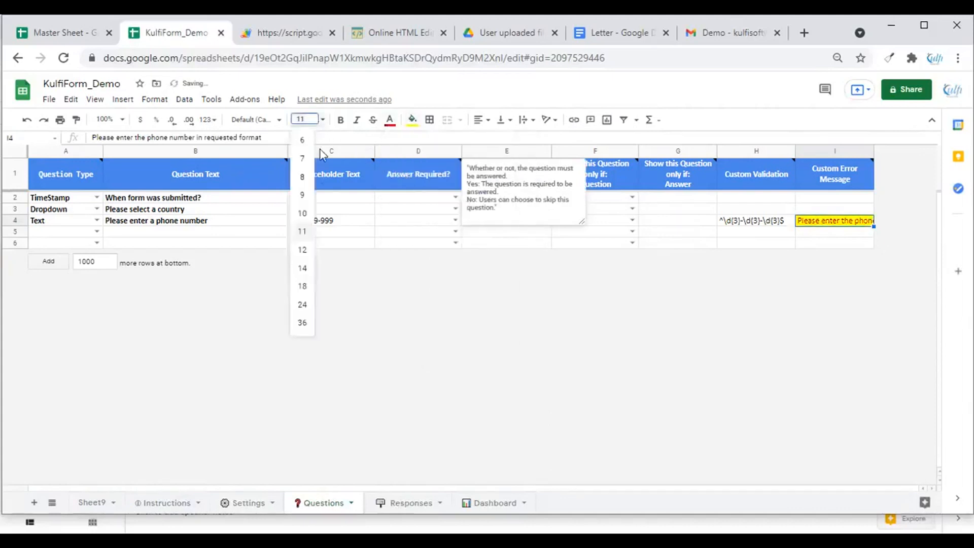
{"action": "left_click", "coordinate": [302, 269]}
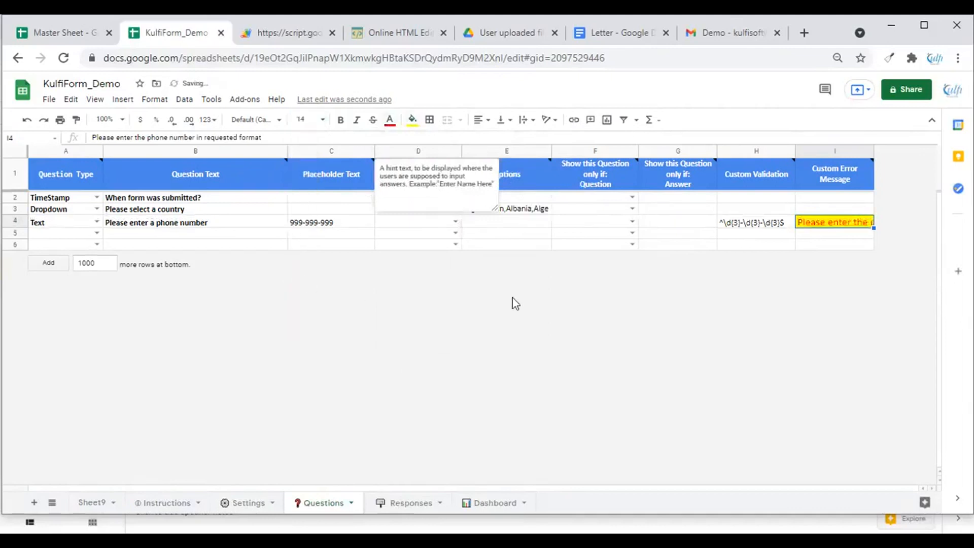
Reload the web form and test the phone validation by submitting an incomplete number and one in the full hyphenated format.
{"action": "left_click", "coordinate": [281, 36]}
{"action": "left_click", "coordinate": [70, 62]}
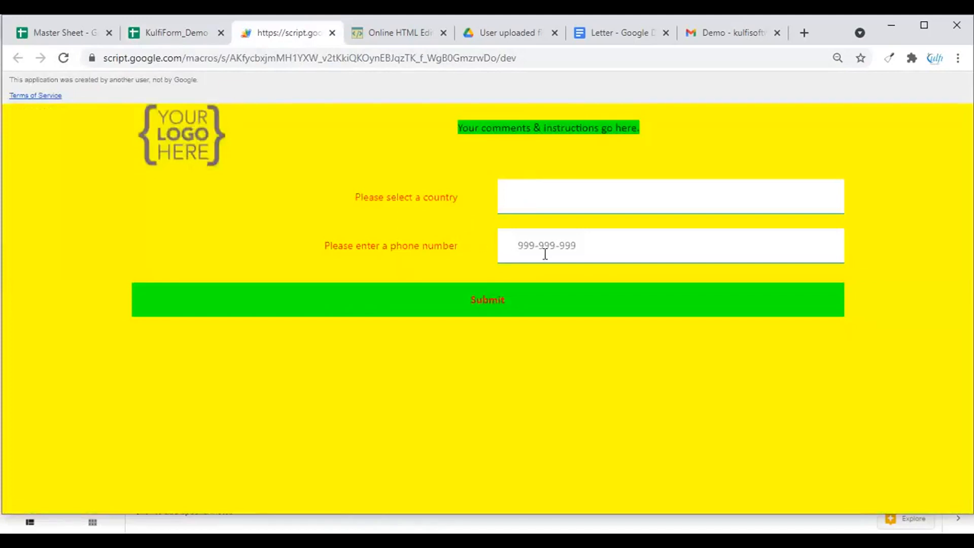
{"action": "type", "text": "123"}
{"action": "left_click", "coordinate": [442, 302]}
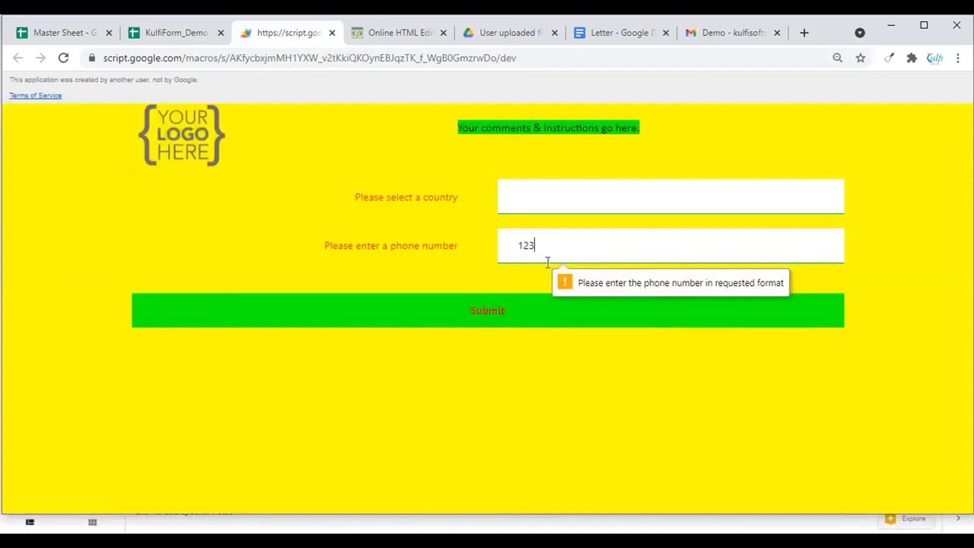
{"action": "type", "text": "-123-123"}
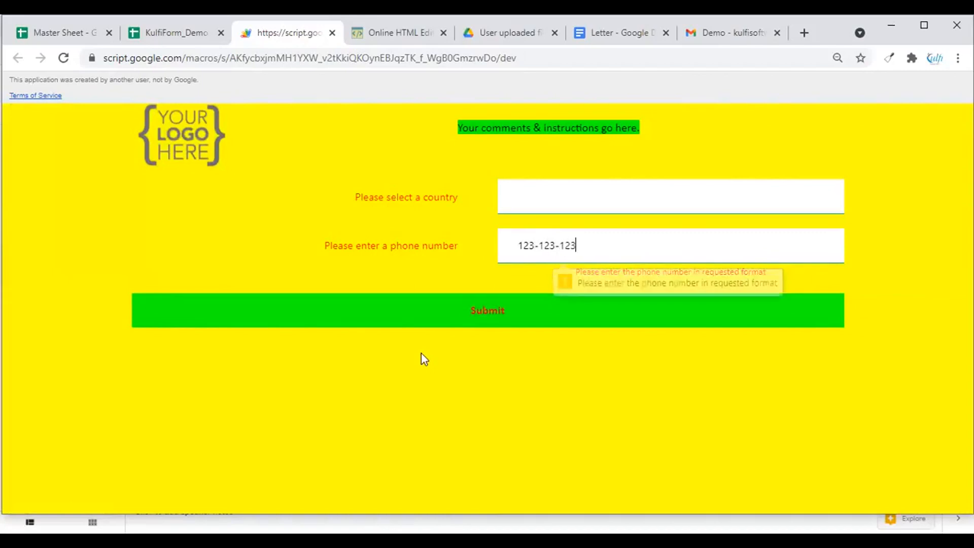
{"action": "left_click", "coordinate": [472, 320]}
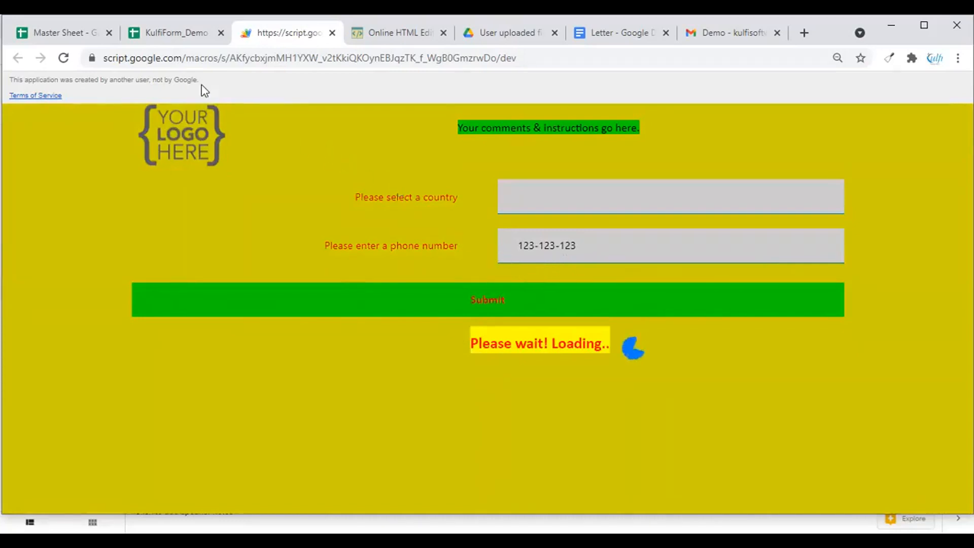
On the Settings sheet, set Send Emails and Generate Document? to No and change the Save Responses To Sheet choice.
{"action": "left_click", "coordinate": [171, 37]}
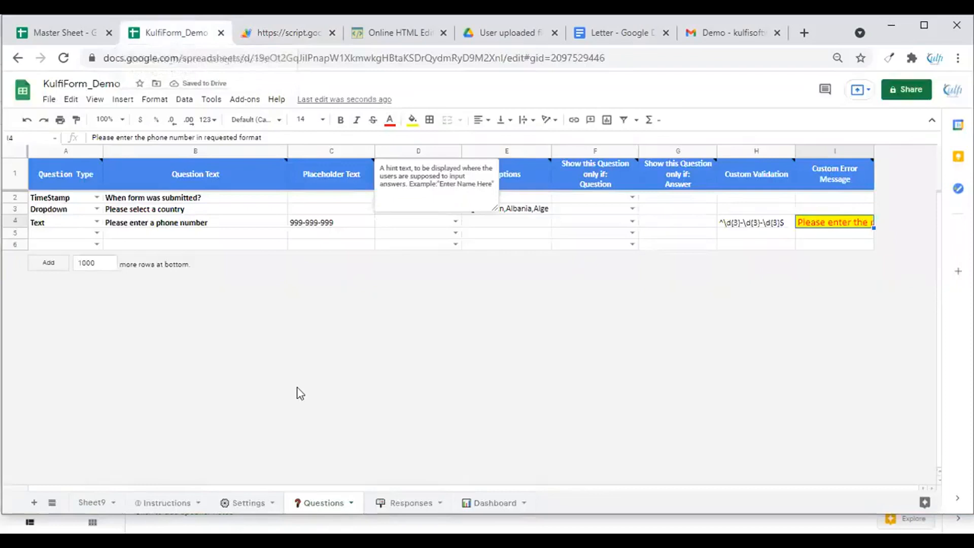
{"action": "left_click", "coordinate": [244, 503]}
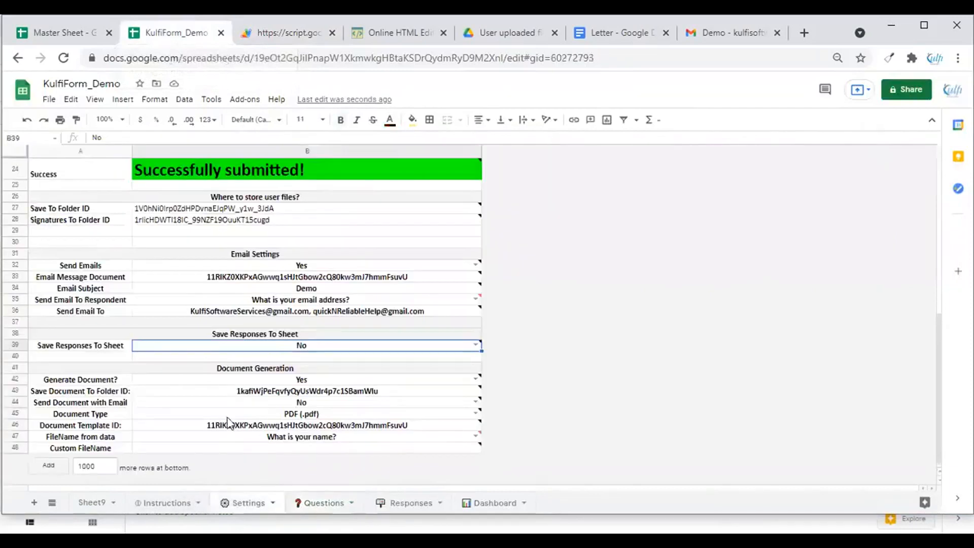
{"action": "left_click", "coordinate": [475, 265]}
{"action": "left_click", "coordinate": [198, 296]}
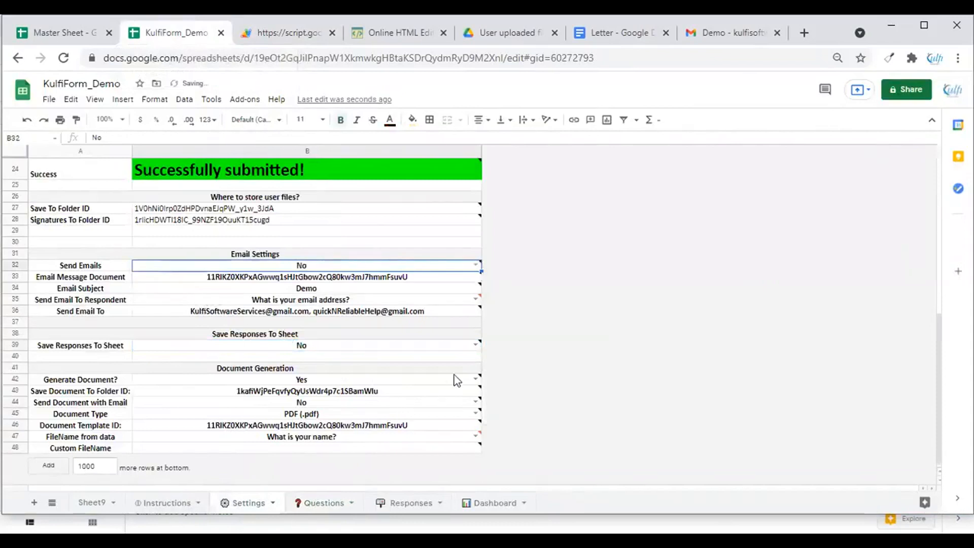
{"action": "left_click", "coordinate": [475, 379]}
{"action": "left_click", "coordinate": [466, 411]}
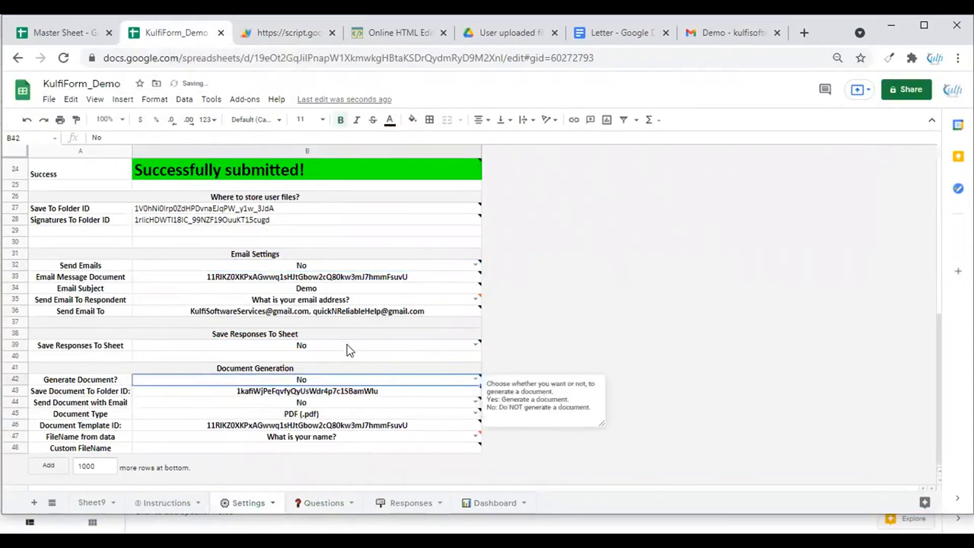
{"action": "left_click", "coordinate": [474, 345]}
{"action": "left_click", "coordinate": [264, 366]}
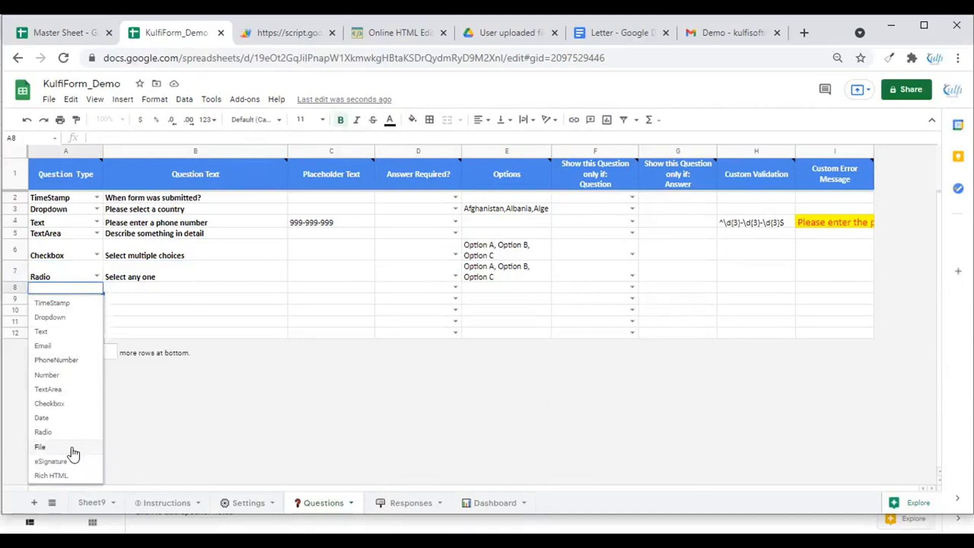
On the Questions sheet, make row 8 a File question with the text "Please upload your file here".
{"action": "left_click", "coordinate": [73, 448]}
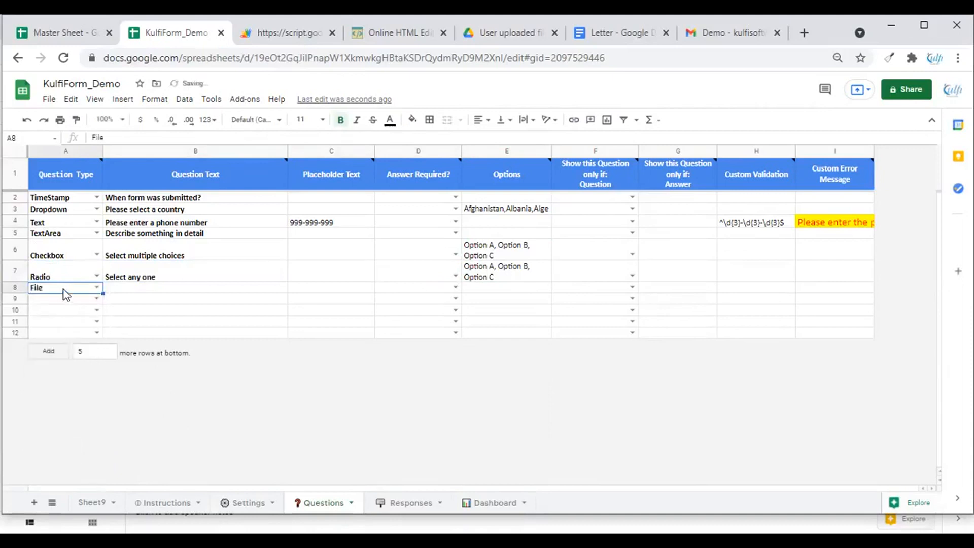
{"action": "key", "text": "Tab"}
{"action": "type", "text": "Please u"}
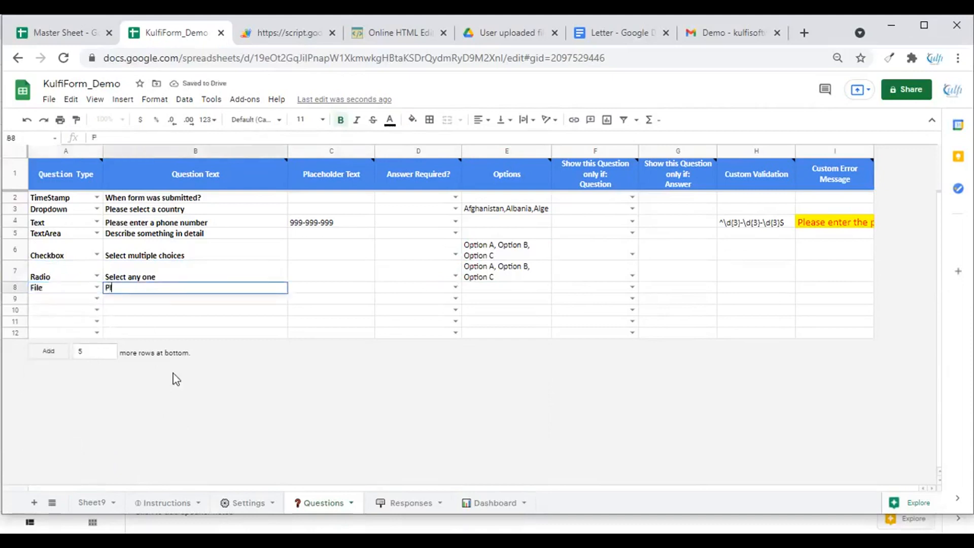
{"action": "type", "text": "oad"}
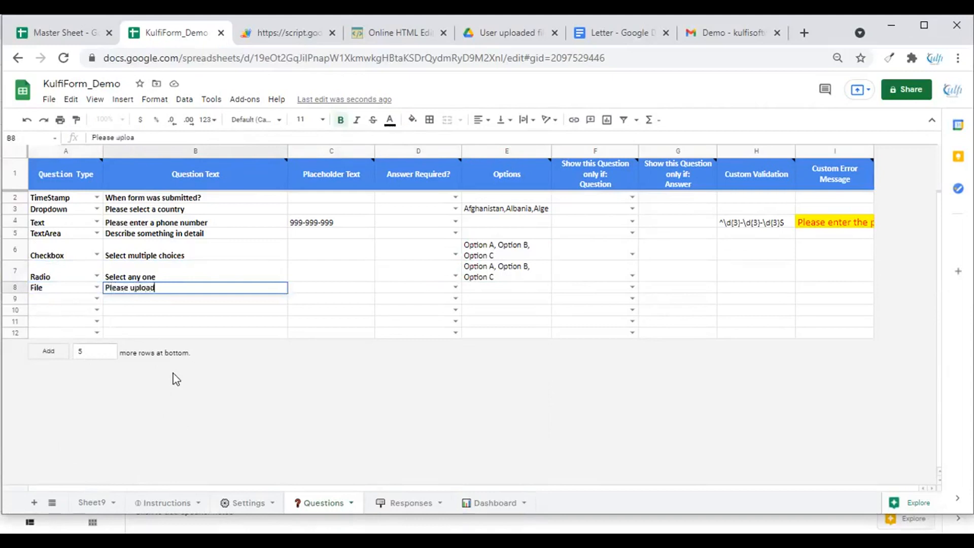
{"action": "type", "text": " your file here"}
{"action": "key", "text": "Return"}
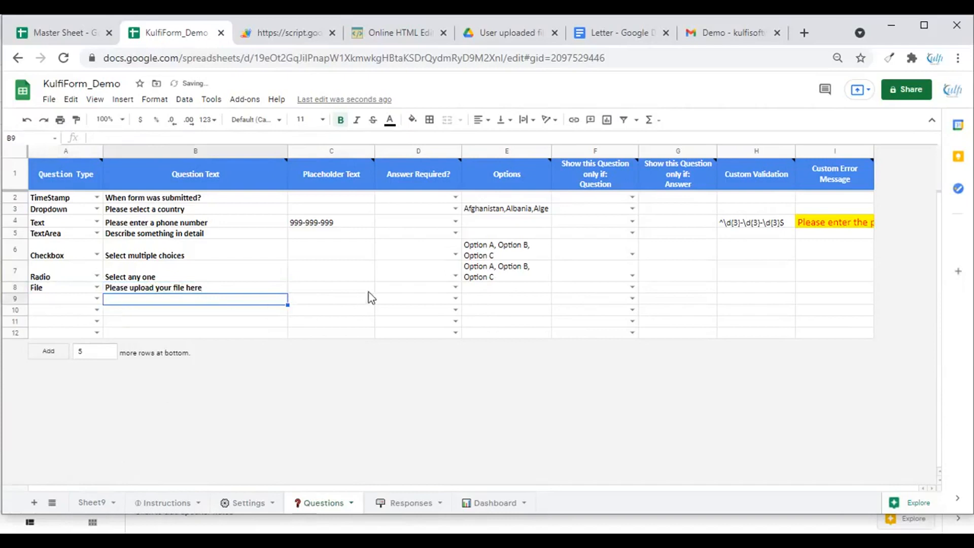
Enter audio/*, video/* as the allowed file types in the Options cell of the file question.
{"action": "double_click", "coordinate": [483, 288]}
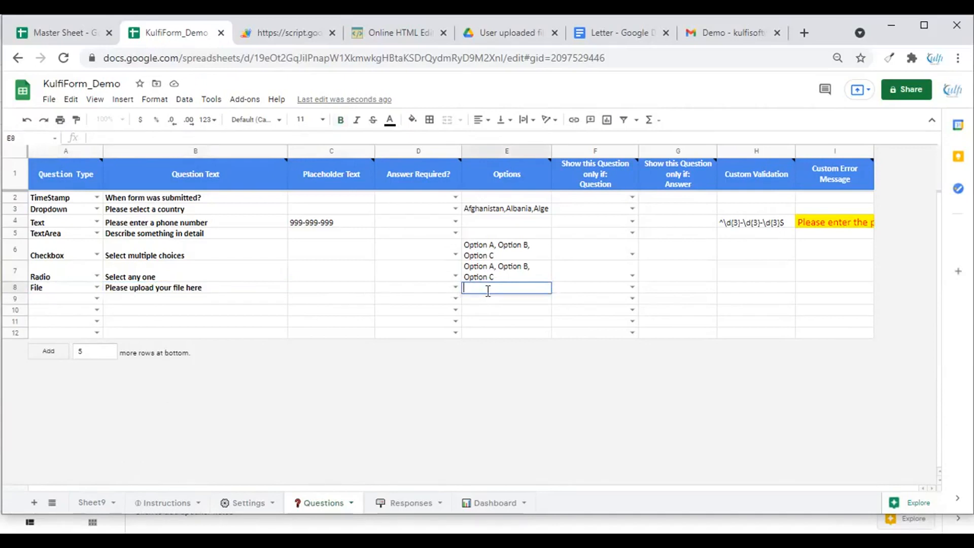
{"action": "type", "text": "audiop"}
{"action": "key", "text": "BackSpace"}
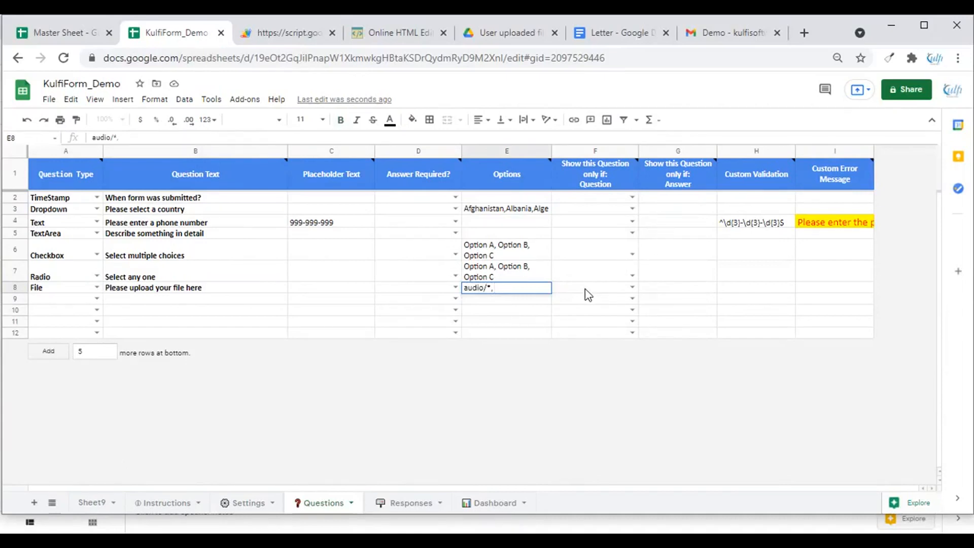
{"action": "type", "text": "video/*,"}
{"action": "key", "text": "Return"}
{"action": "key", "text": "Up"}
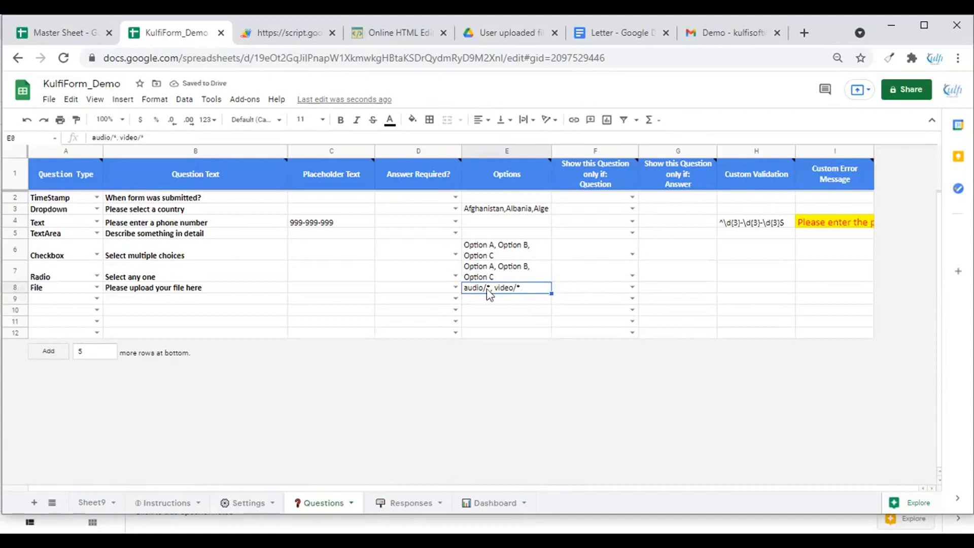
Add .pdf and .doc to the file question's allowed types and clear that Options cell.
{"action": "double_click", "coordinate": [524, 288]}
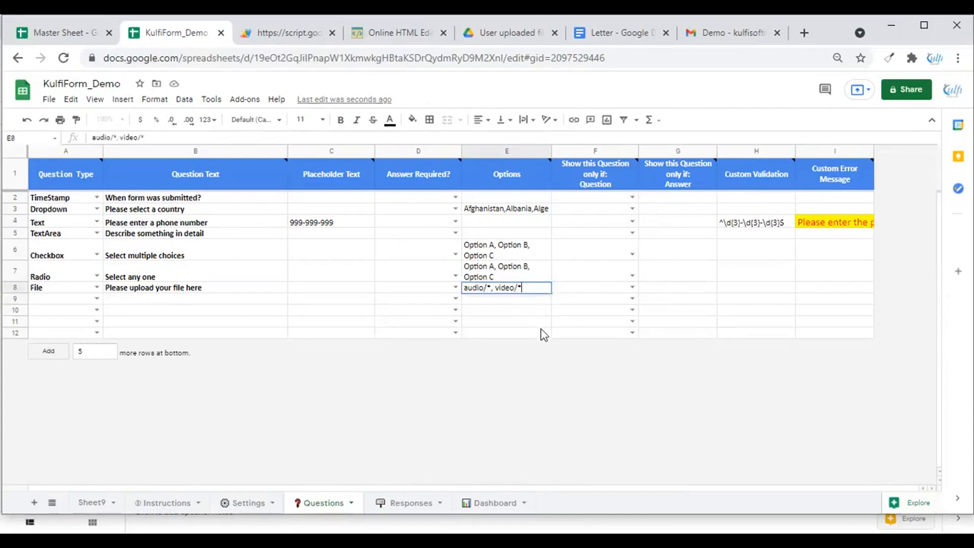
{"action": "type", "text": ", .pdf, .doc"}
{"action": "key", "text": "Return"}
{"action": "key", "text": "Up"}
{"action": "key", "text": "Delete"}
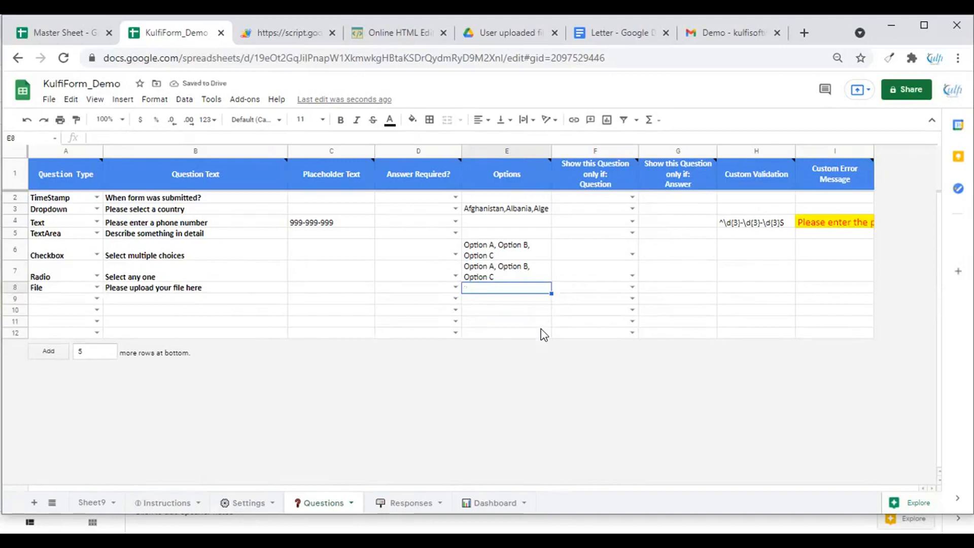
Make row 9 of the Questions sheet an eSignature question with the text "Sign here".
{"action": "left_click", "coordinate": [96, 298]}
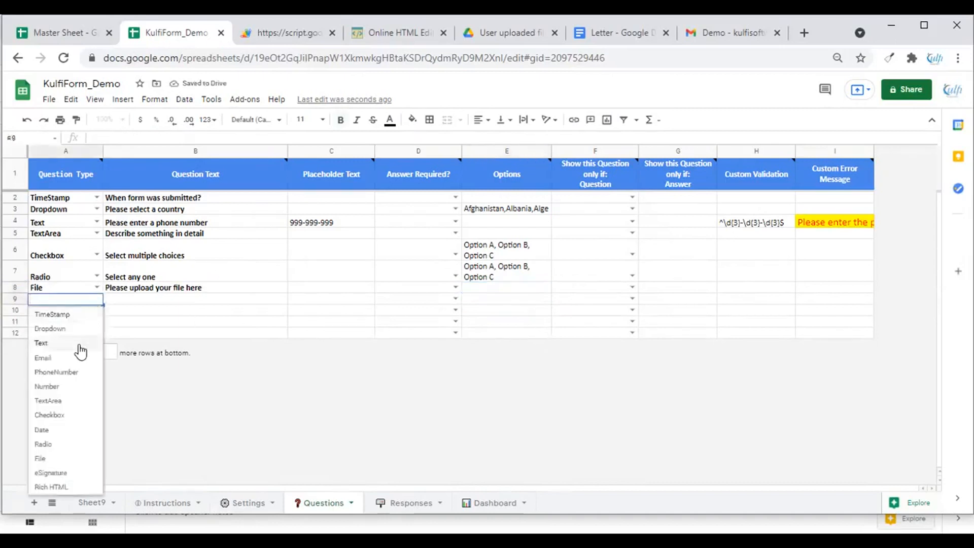
{"action": "left_click", "coordinate": [71, 471]}
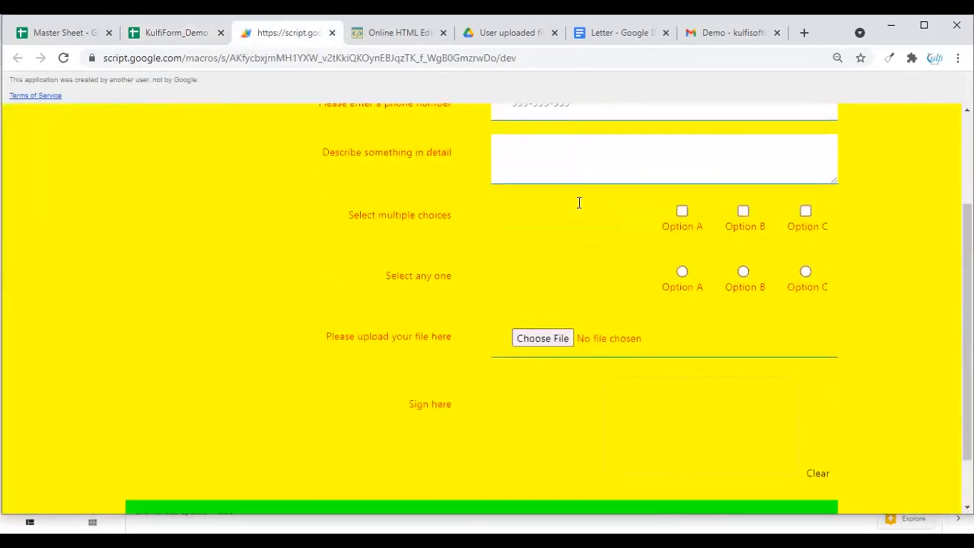
Review the questions on the refreshed web form and slightly enlarge the "Describe something in detail" answer box.
{"action": "scroll", "coordinate": [579, 202], "scroll_direction": "up", "scroll_amount": 3}
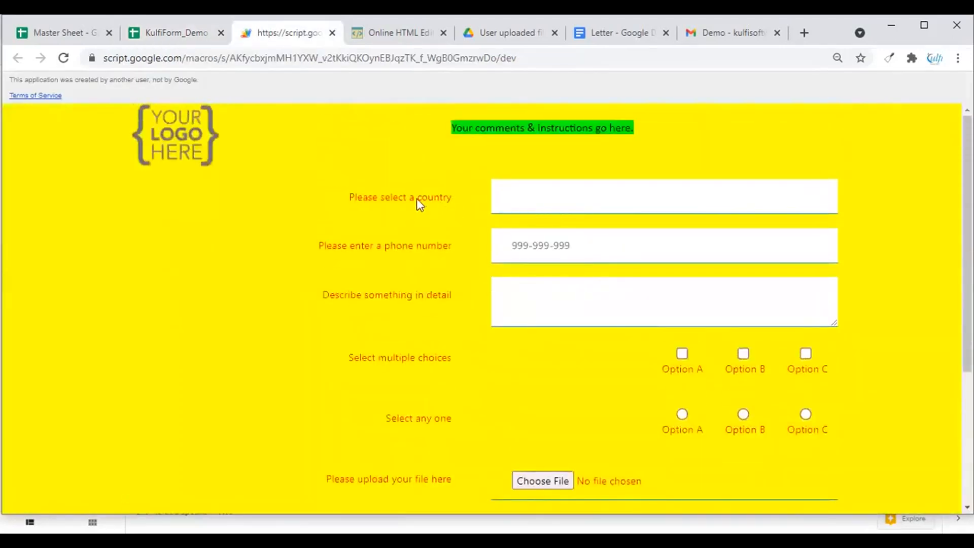
{"action": "left_click", "coordinate": [529, 250]}
{"action": "scroll", "coordinate": [605, 251], "scroll_direction": "down", "scroll_amount": 1}
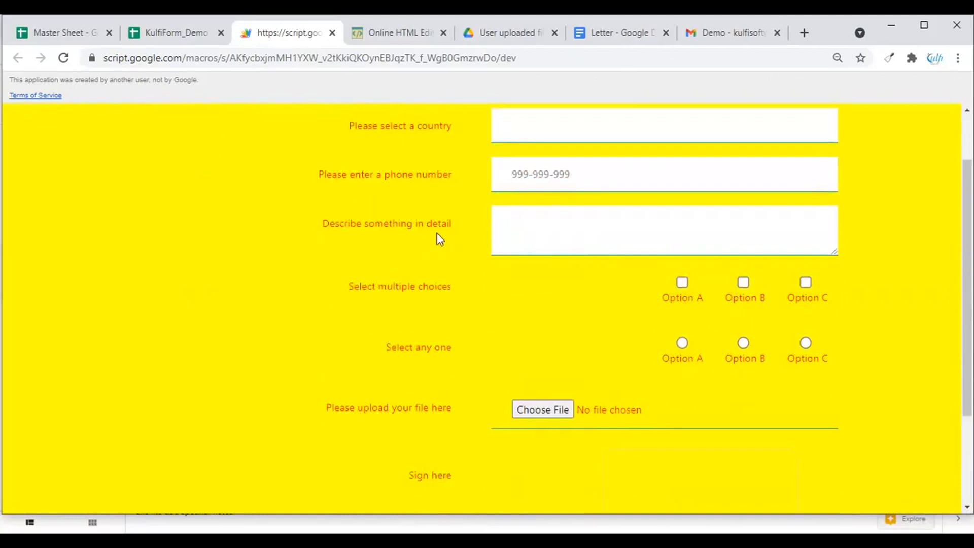
{"action": "left_click_drag", "start_coordinate": [832, 252], "coordinate": [853, 274]}
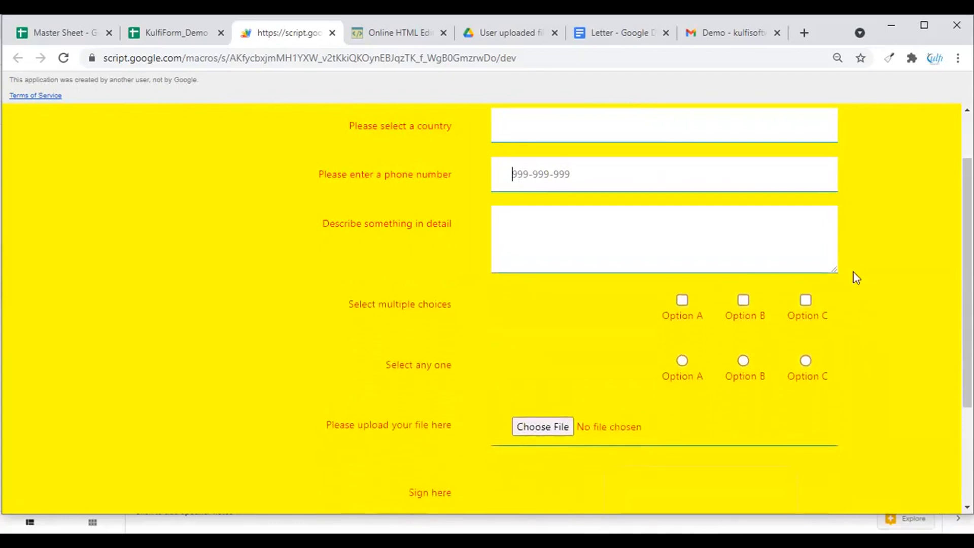
Test the web form's choices, ending with Option C ticked under "Select multiple choices" and Option A chosen under "Select any one".
{"action": "left_click", "coordinate": [744, 301]}
{"action": "left_click", "coordinate": [701, 304]}
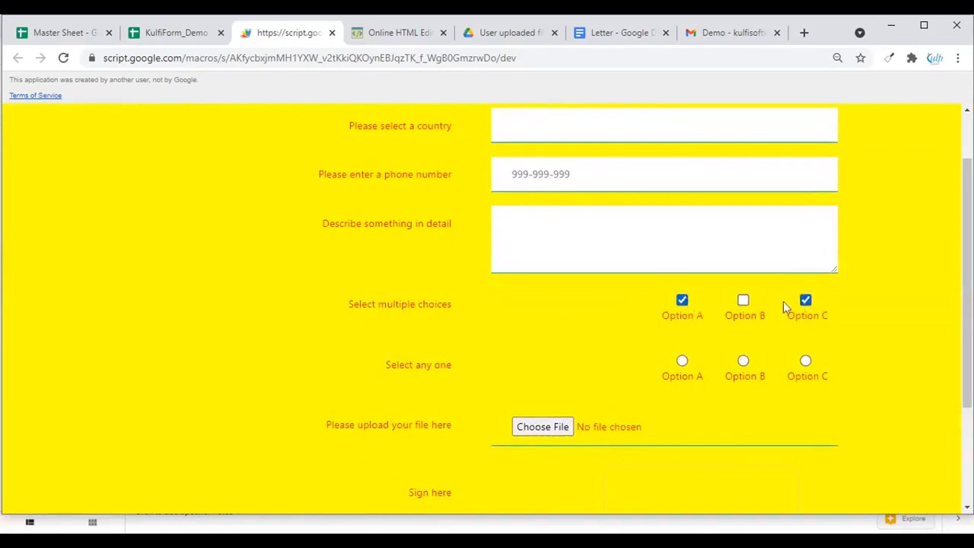
{"action": "left_click", "coordinate": [683, 301]}
{"action": "left_click", "coordinate": [743, 360]}
{"action": "left_click", "coordinate": [806, 361]}
{"action": "left_click", "coordinate": [742, 362]}
{"action": "left_click", "coordinate": [687, 363]}
Draw a freehand signature in the web form's "Sign here" area and look over the whole form.
{"action": "scroll", "coordinate": [579, 356], "scroll_direction": "down", "scroll_amount": 3}
{"action": "mouse_move", "coordinate": [681, 388]}
{"action": "left_mouse_down"}
{"action": "mouse_move", "coordinate": [692, 337]}
{"action": "mouse_move", "coordinate": [761, 378]}
{"action": "left_mouse_up"}
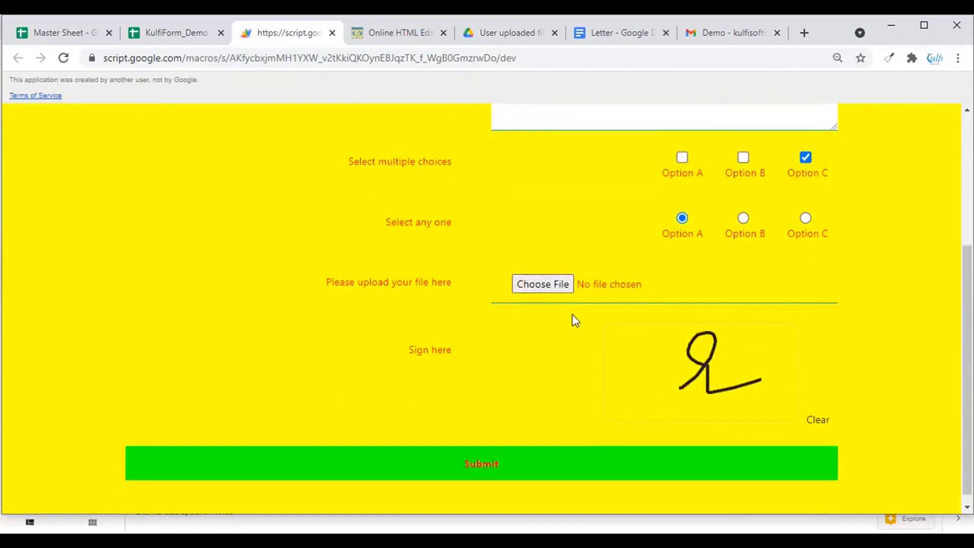
{"action": "scroll", "coordinate": [573, 315], "scroll_direction": "up", "scroll_amount": 1}
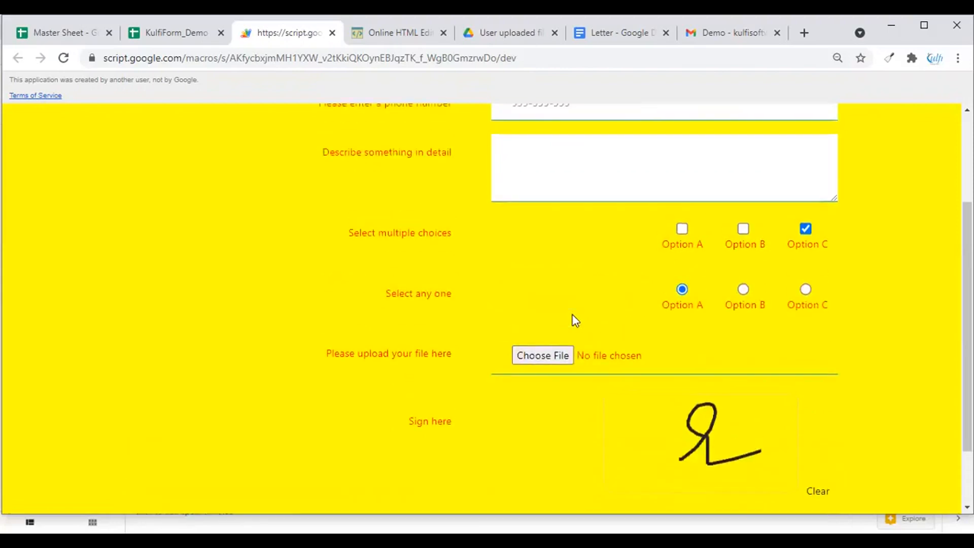
{"action": "scroll", "coordinate": [574, 315], "scroll_direction": "up", "scroll_amount": 2}
{"action": "scroll", "coordinate": [574, 315], "scroll_direction": "up", "scroll_amount": 2}
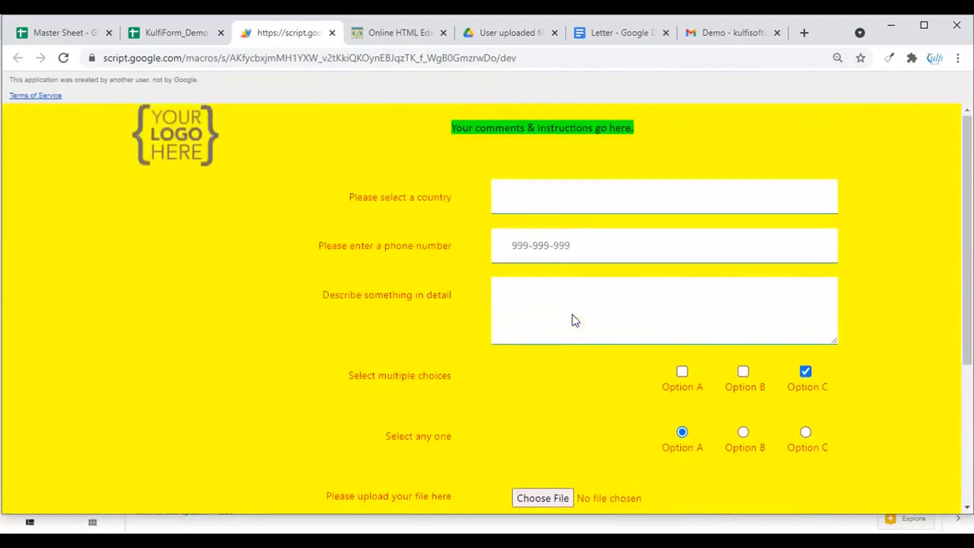
{"action": "scroll", "coordinate": [572, 320], "scroll_direction": "down", "scroll_amount": 3}
{"action": "scroll", "coordinate": [572, 319], "scroll_direction": "up", "scroll_amount": 1}
On the Questions sheet, show the file upload question only if "Select multiple choices" is answered with Option A.
{"action": "left_click", "coordinate": [167, 33]}
{"action": "left_click", "coordinate": [632, 287]}
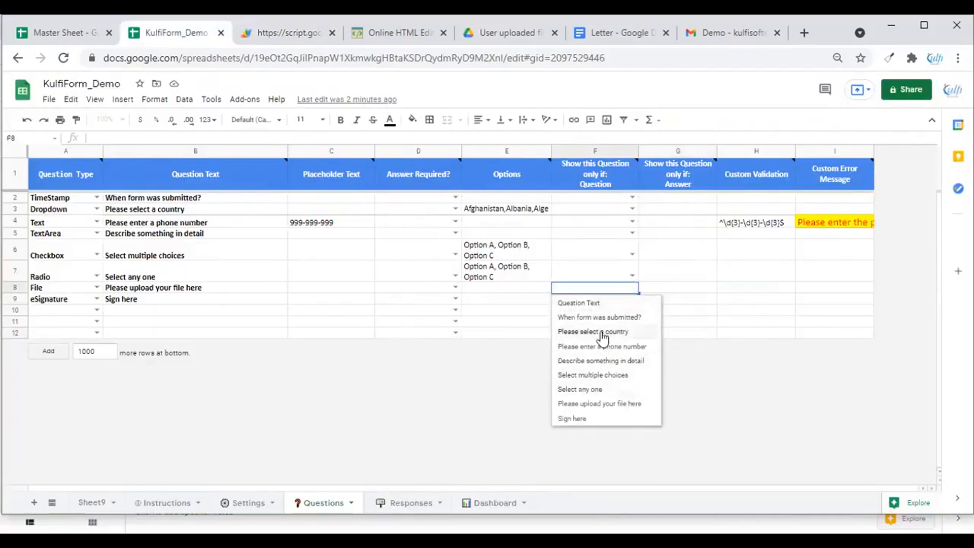
{"action": "left_click", "coordinate": [608, 377]}
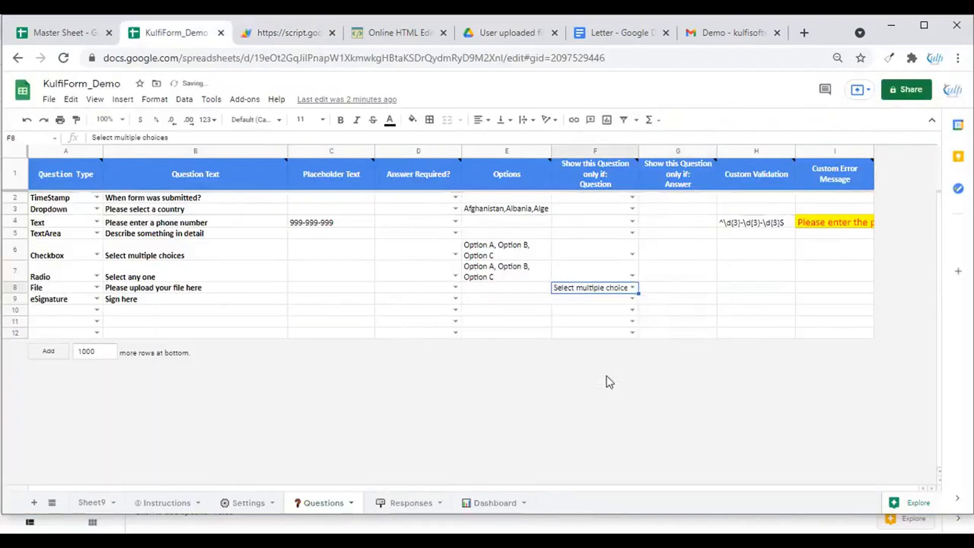
{"action": "left_click", "coordinate": [49, 292]}
{"action": "left_click", "coordinate": [590, 291]}
{"action": "left_click", "coordinate": [684, 288]}
{"action": "type", "text": "Option A"}
{"action": "key", "text": "Return"}
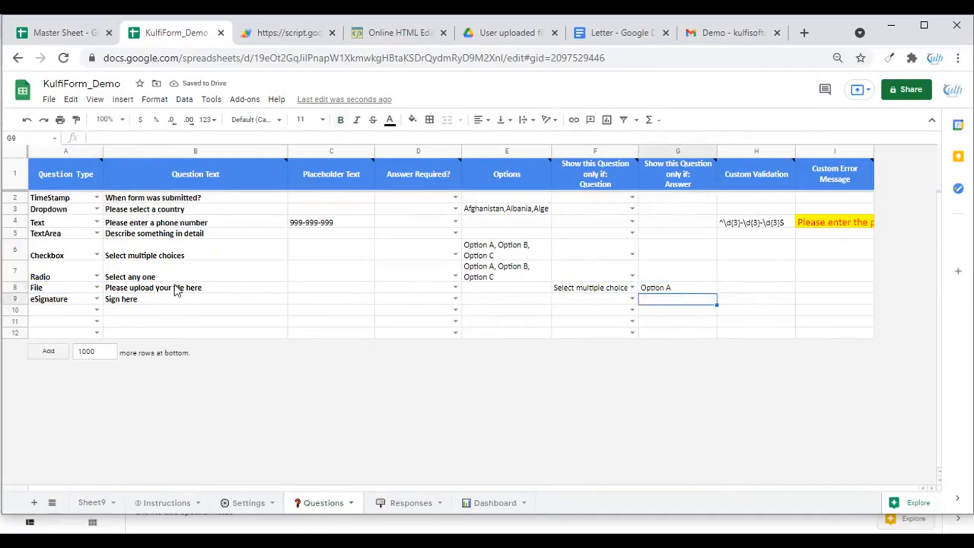
Reload the web form and test the file question's condition by ticking Option A under "Select multiple choices".
{"action": "left_click", "coordinate": [290, 33]}
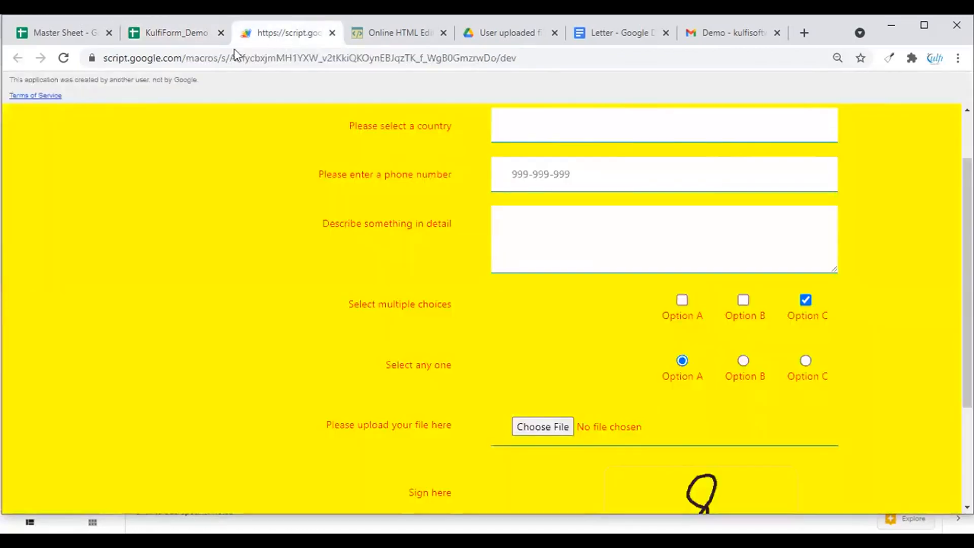
{"action": "left_click", "coordinate": [64, 59]}
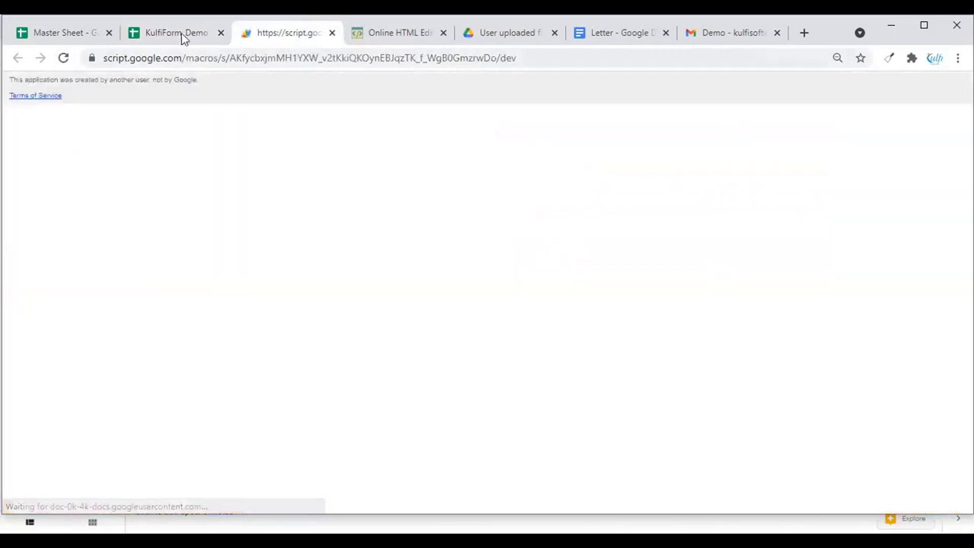
{"action": "left_click", "coordinate": [182, 34]}
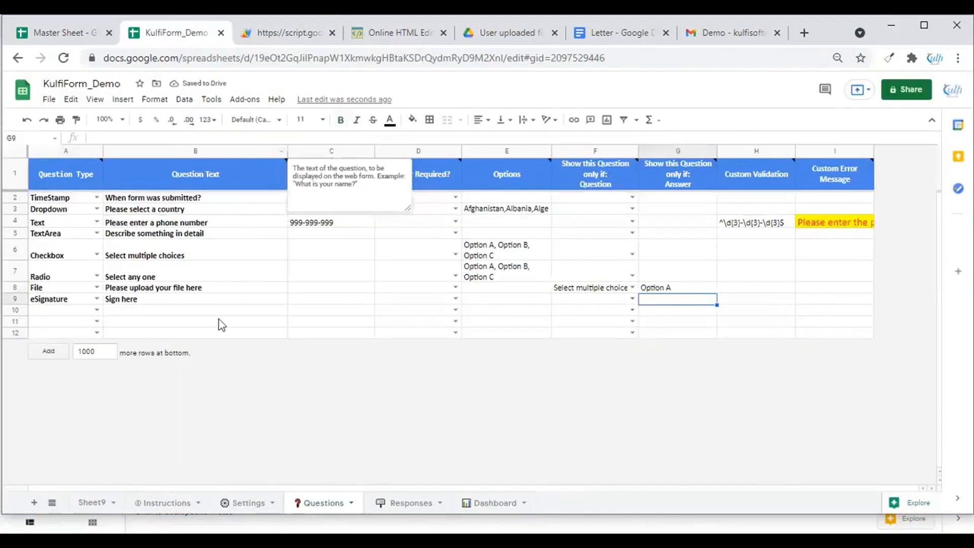
{"action": "left_click", "coordinate": [274, 33]}
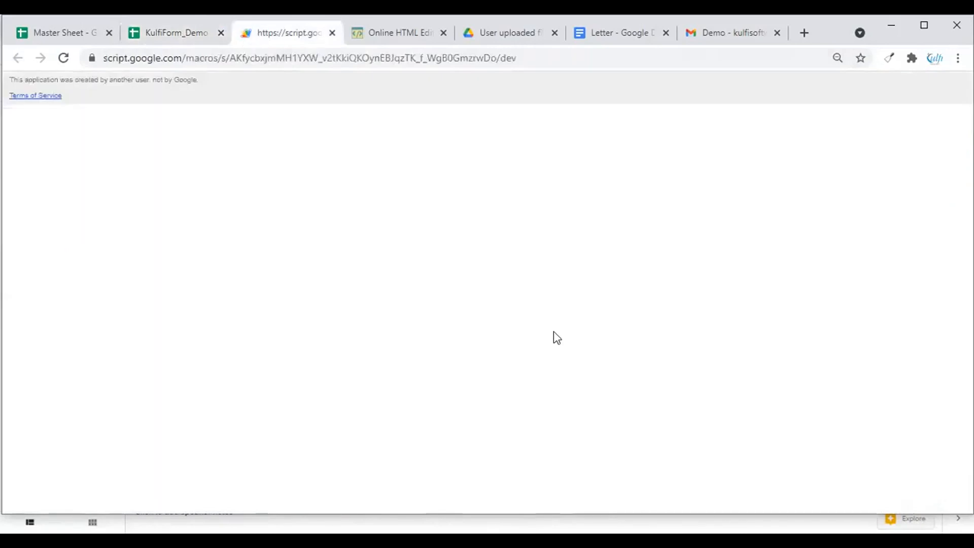
{"action": "left_click", "coordinate": [64, 59]}
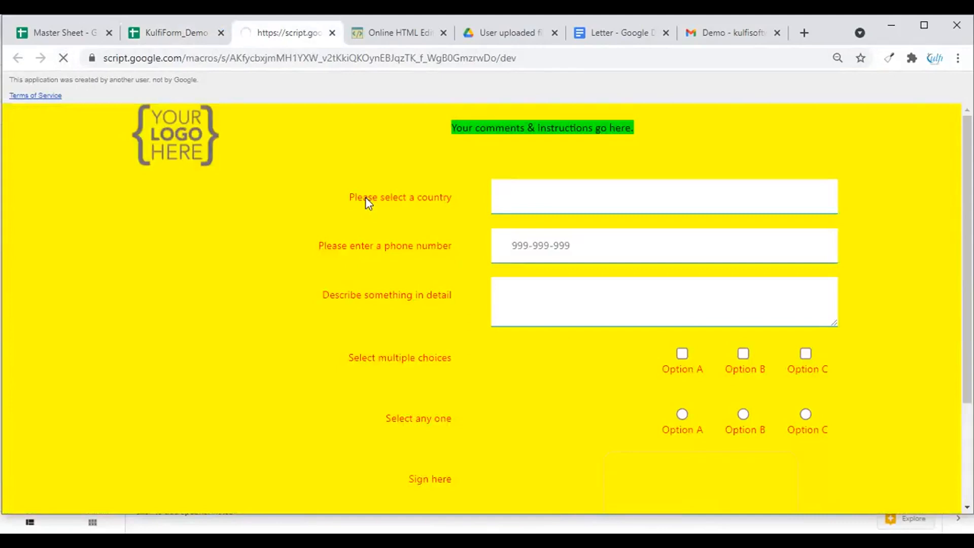
{"action": "scroll", "coordinate": [365, 197], "scroll_direction": "down", "scroll_amount": 3}
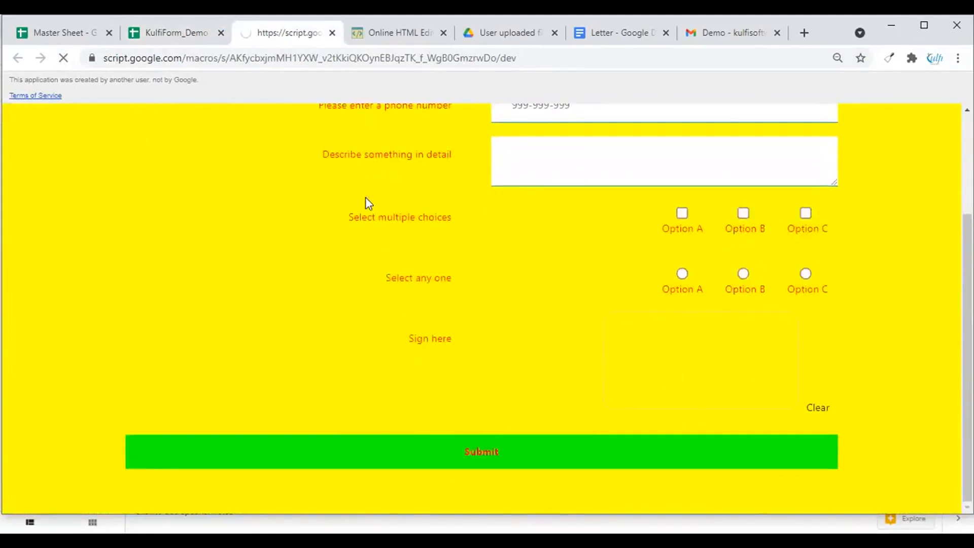
{"action": "scroll", "coordinate": [366, 197], "scroll_direction": "up", "scroll_amount": 3}
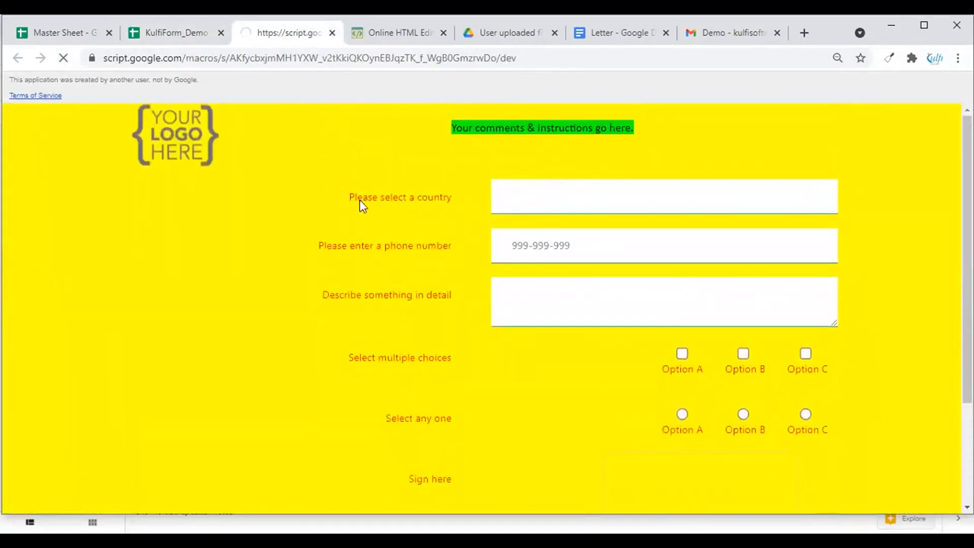
{"action": "scroll", "coordinate": [360, 200], "scroll_direction": "down", "scroll_amount": 3}
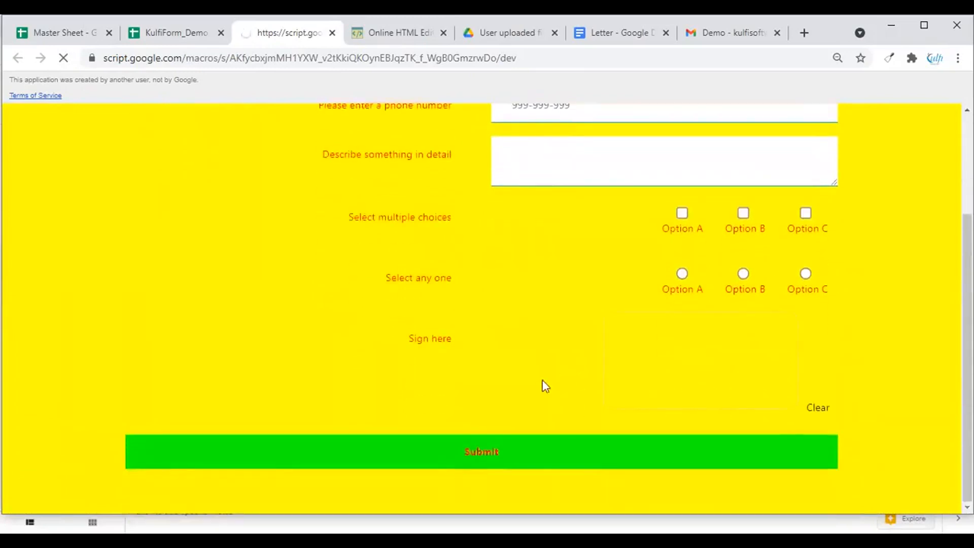
{"action": "left_click", "coordinate": [682, 213]}
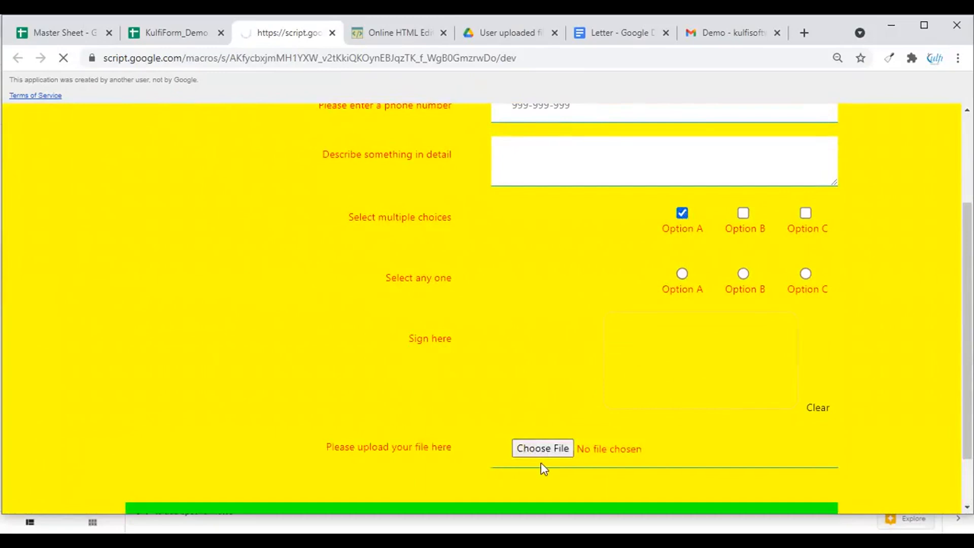
On the Questions sheet, show the "Sign here" question only if "Please select a country" is answered with Afghanistan.
{"action": "left_click", "coordinate": [167, 32]}
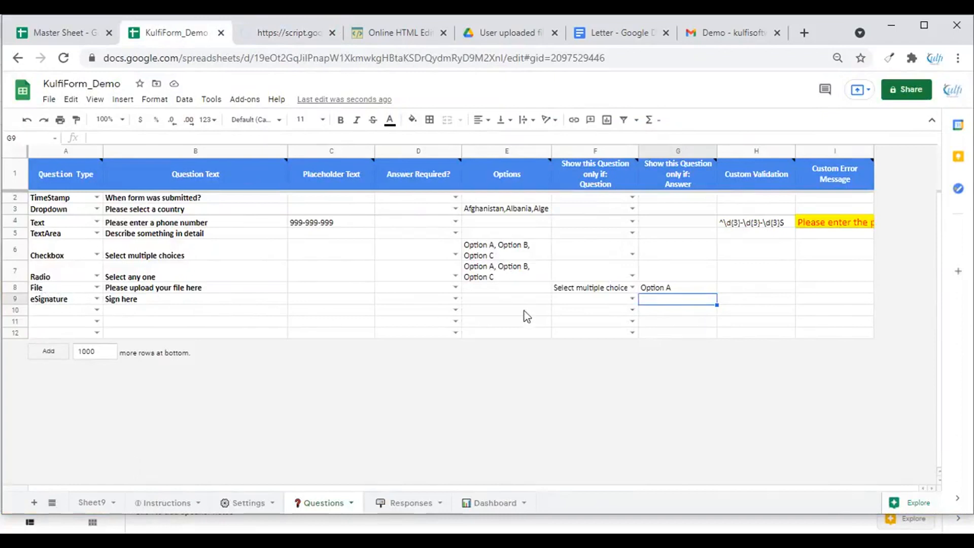
{"action": "left_click", "coordinate": [634, 299]}
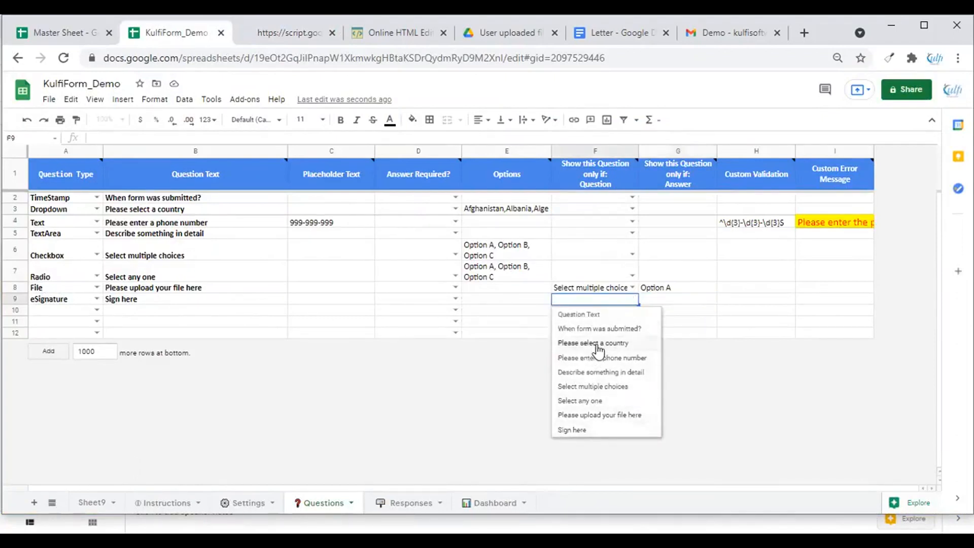
{"action": "left_click", "coordinate": [579, 343]}
{"action": "left_click", "coordinate": [660, 301]}
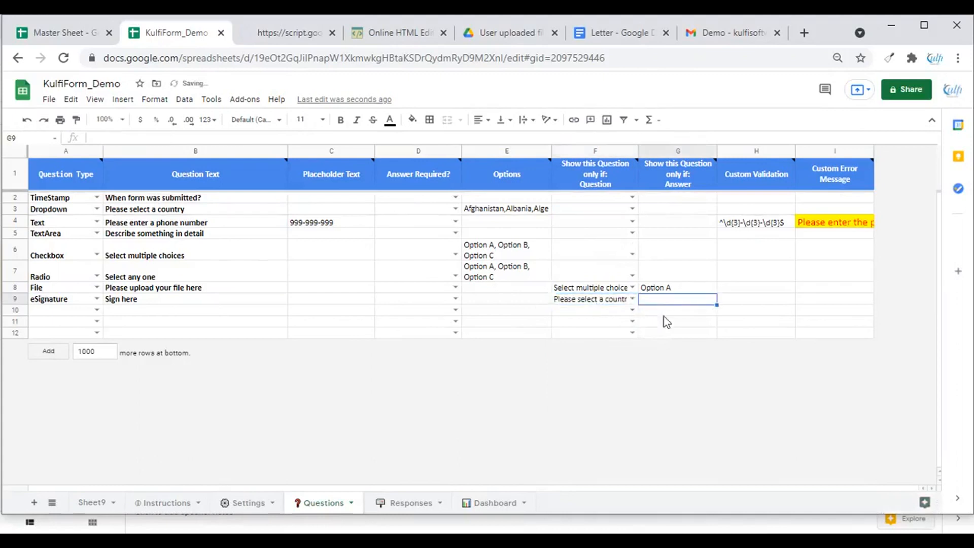
{"action": "left_click", "coordinate": [510, 212]}
{"action": "left_click", "coordinate": [685, 300]}
{"action": "type", "text": "Afg"}
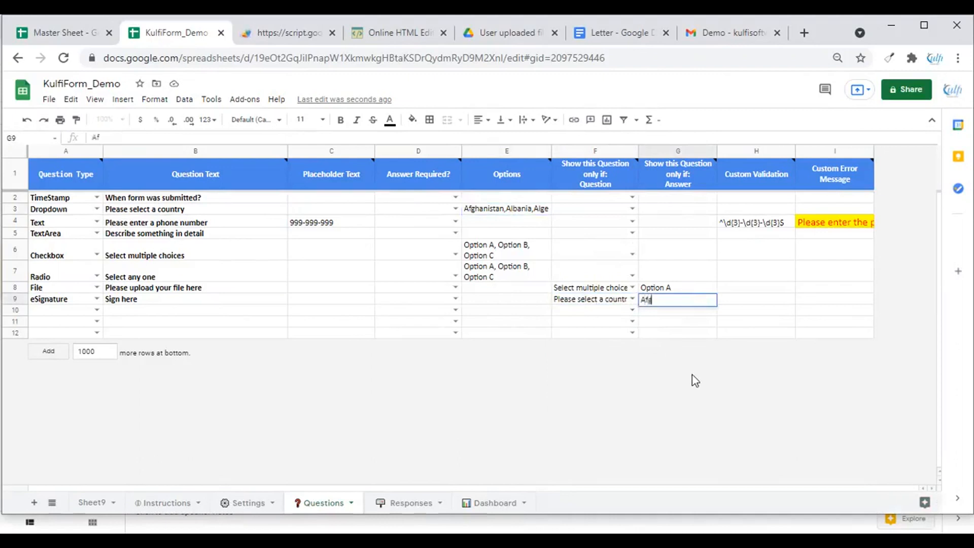
{"action": "type", "text": "hanistan"}
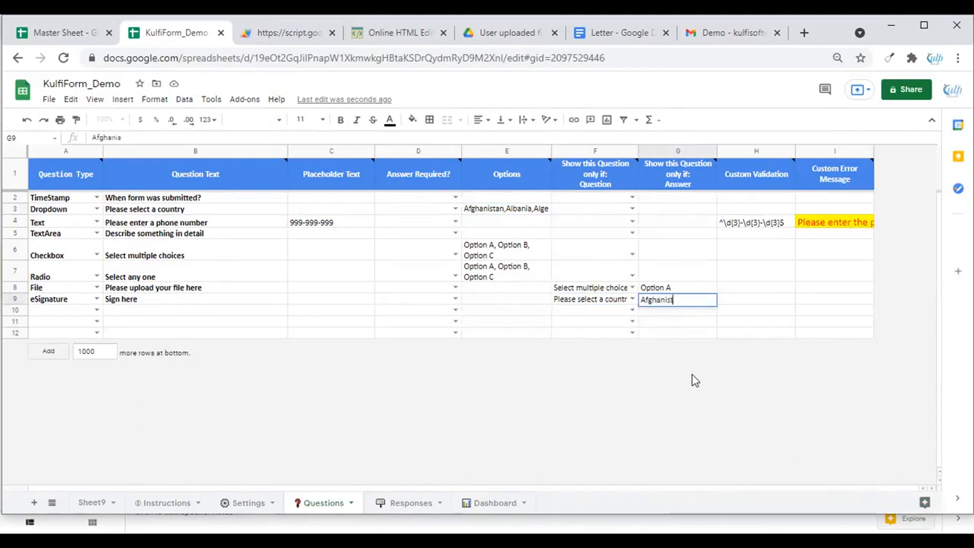
{"action": "key", "text": "Return"}
{"action": "key", "text": "Up"}
{"action": "key", "text": "Left"}
{"action": "key", "text": "Left"}
{"action": "key", "text": "Left"}
{"action": "key", "text": "Left"}
{"action": "key", "text": "Left"}
{"action": "key", "text": "Left"}
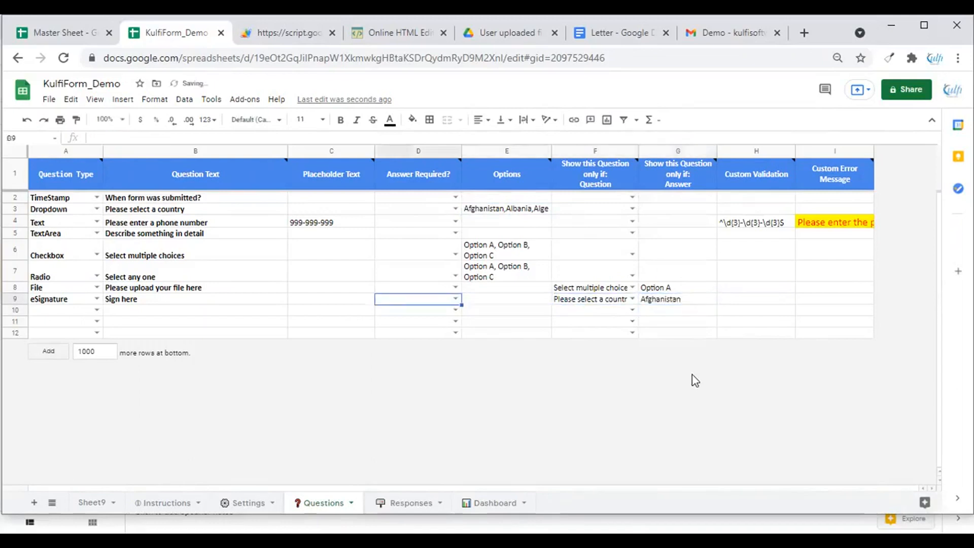
{"action": "key", "text": "Right"}
{"action": "key", "text": "Right"}
{"action": "key", "text": "Right"}
{"action": "key", "text": "Right"}
{"action": "key", "text": "Right"}
{"action": "key", "text": "Right"}
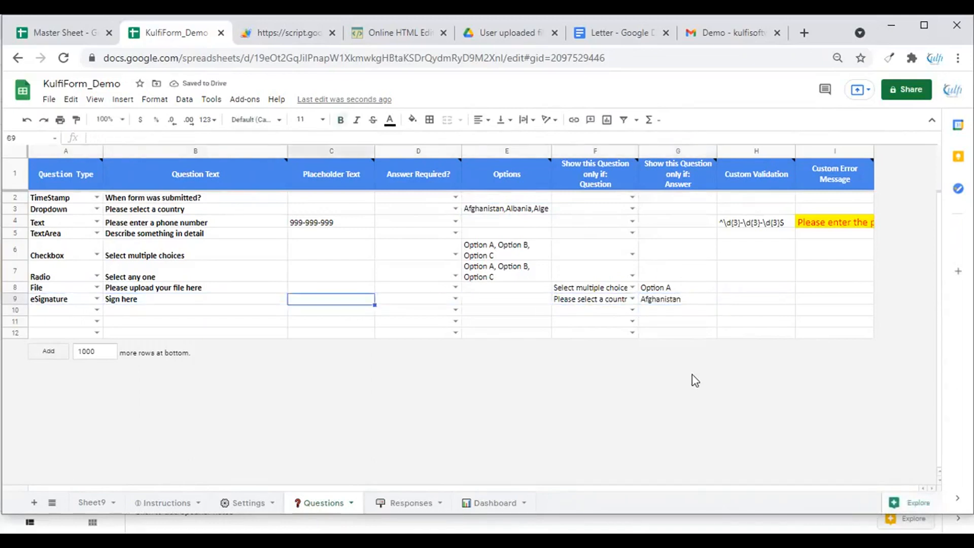
In the web form, test both display conditions by ticking Option A under "Select multiple choices" and selecting Afghanistan as the country.
{"action": "key", "text": "ctrl+Tab"}
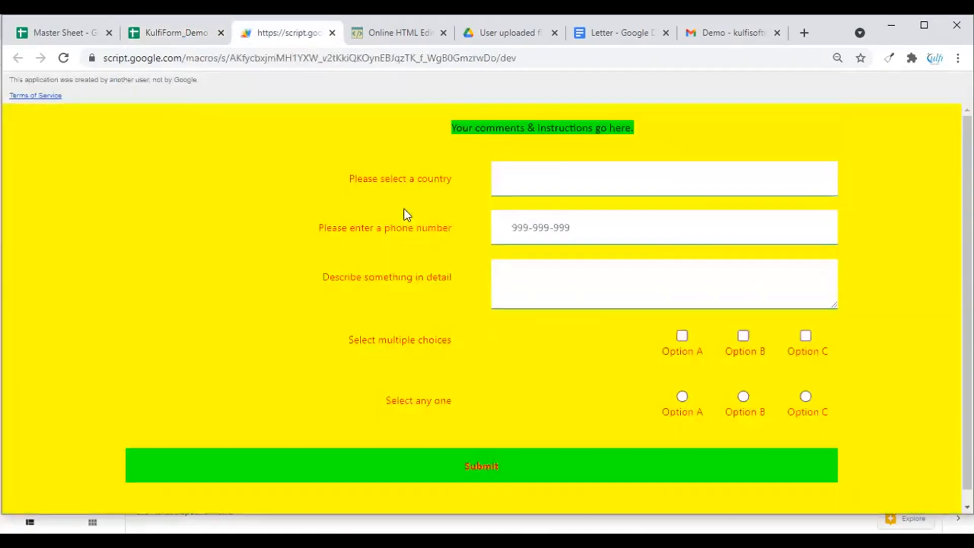
{"action": "scroll", "coordinate": [405, 210], "scroll_direction": "down", "scroll_amount": 1}
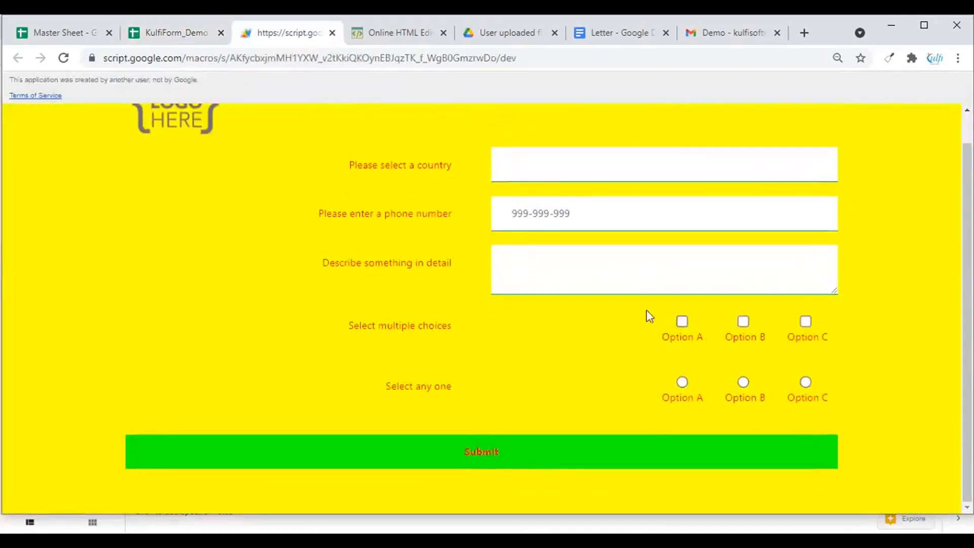
{"action": "left_click", "coordinate": [682, 322]}
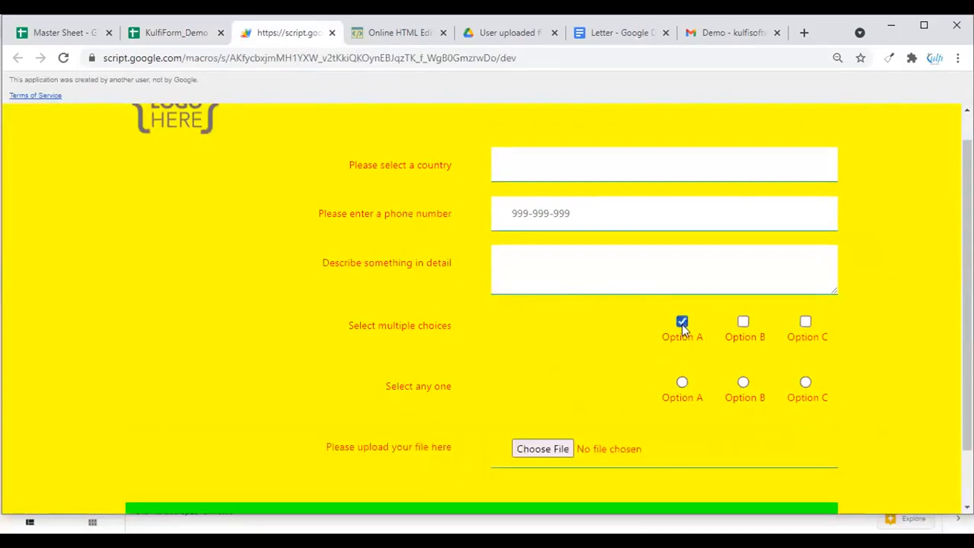
{"action": "scroll", "coordinate": [450, 398], "scroll_direction": "down", "scroll_amount": 2}
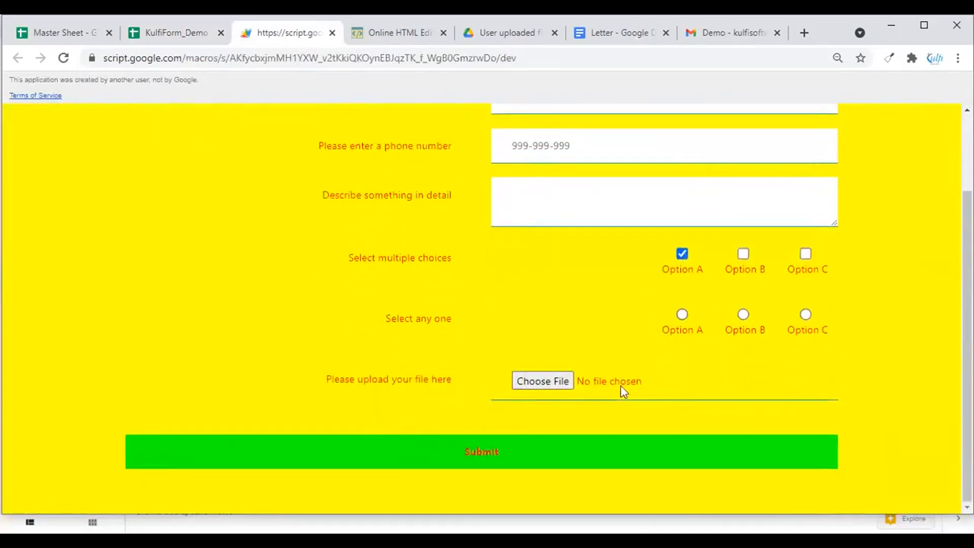
{"action": "scroll", "coordinate": [618, 378], "scroll_direction": "up", "scroll_amount": 3}
{"action": "left_click", "coordinate": [585, 202]}
{"action": "left_click", "coordinate": [538, 238]}
{"action": "scroll", "coordinate": [458, 318], "scroll_direction": "down", "scroll_amount": 4}
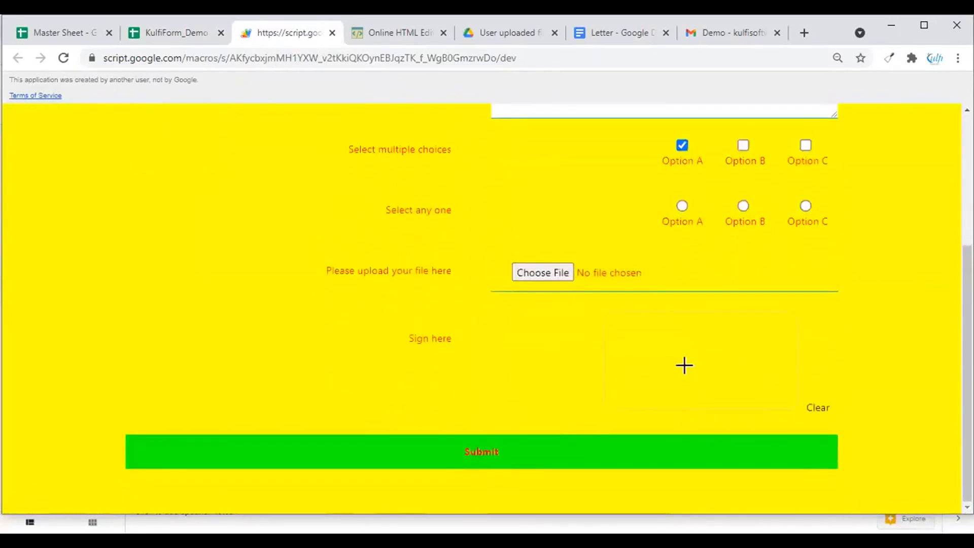
Untick Option A under "Select multiple choices", clear the country answer, and check the conditional questions in the form.
{"action": "left_click", "coordinate": [683, 146]}
{"action": "scroll", "coordinate": [506, 300], "scroll_direction": "up", "scroll_amount": 3}
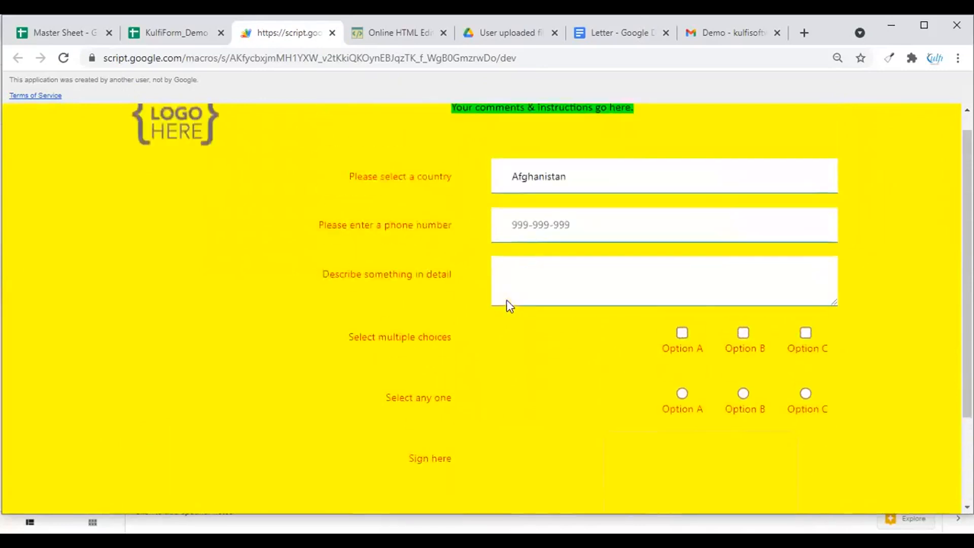
{"action": "left_click_drag", "start_coordinate": [580, 200], "coordinate": [287, 203]}
{"action": "key", "text": "BackSpace"}
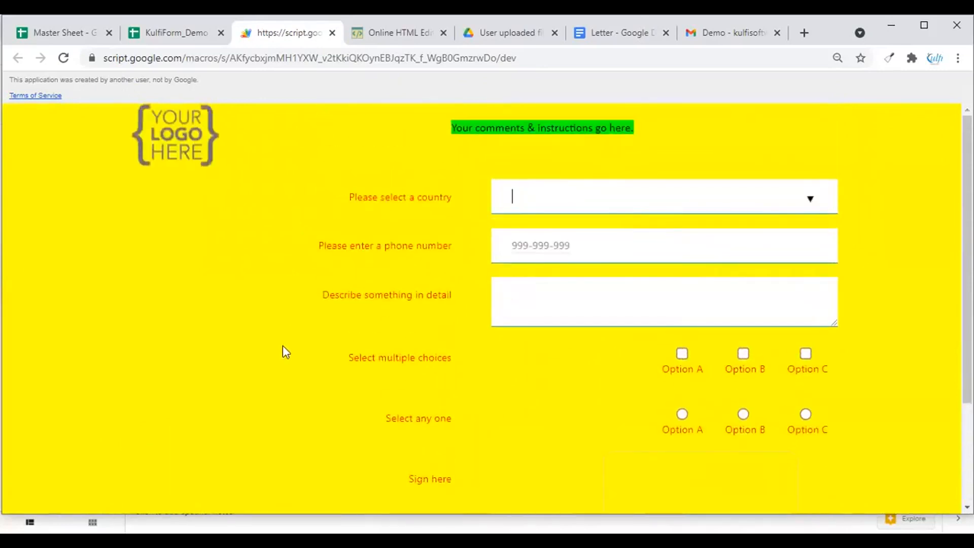
{"action": "scroll", "coordinate": [394, 342], "scroll_direction": "down", "scroll_amount": 2}
{"action": "scroll", "coordinate": [461, 181], "scroll_direction": "up", "scroll_amount": 1}
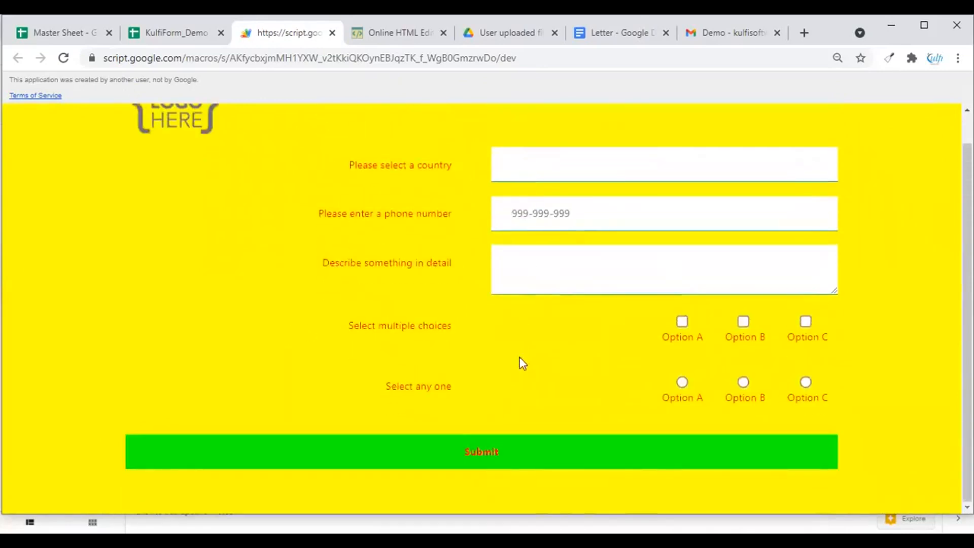
Retest the file question: tick Option A, pick Option A under "Select any one", tick Option B, and untick Option A under "Select multiple choices".
{"action": "left_click", "coordinate": [685, 325]}
{"action": "scroll", "coordinate": [594, 453], "scroll_direction": "down", "scroll_amount": 1}
{"action": "scroll", "coordinate": [594, 453], "scroll_direction": "up", "scroll_amount": 1}
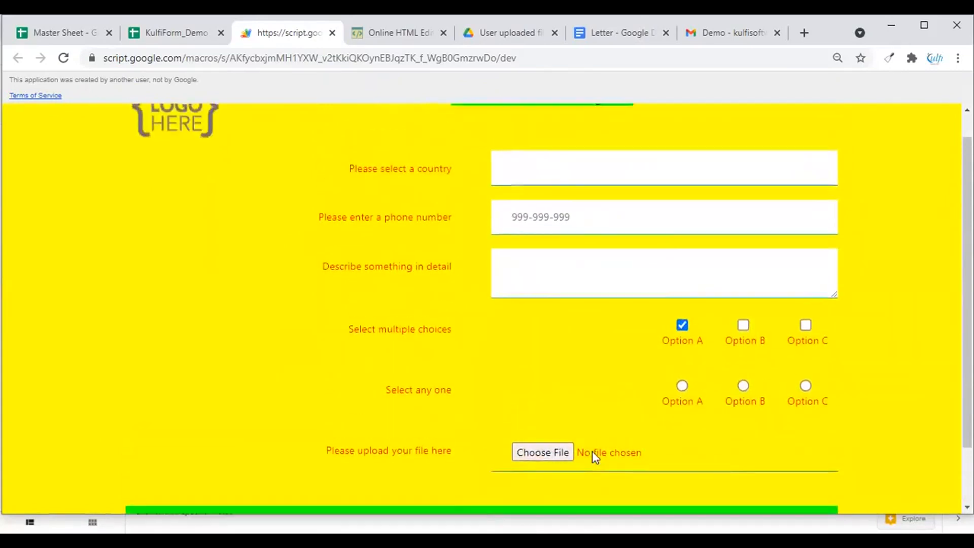
{"action": "scroll", "coordinate": [592, 451], "scroll_direction": "down", "scroll_amount": 1}
{"action": "left_click", "coordinate": [682, 344]}
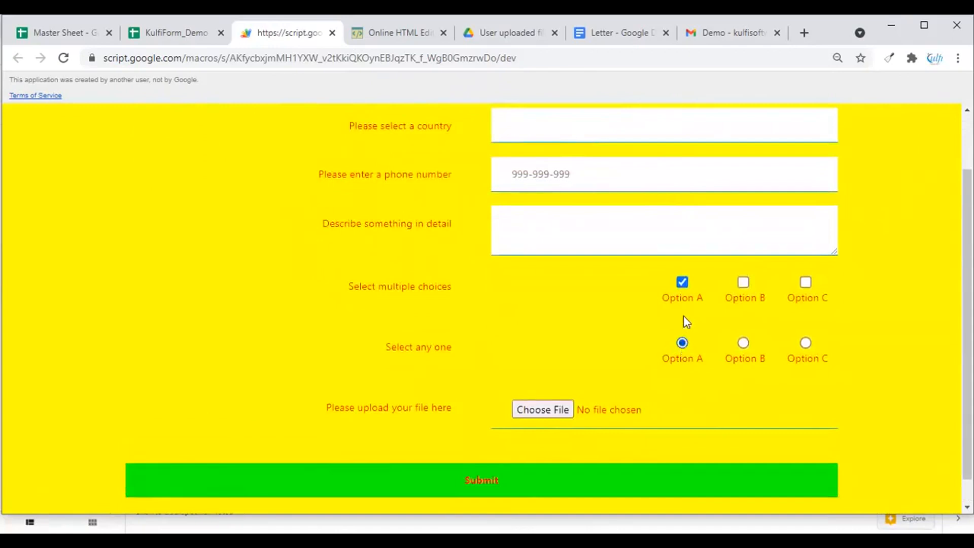
{"action": "left_click", "coordinate": [744, 282]}
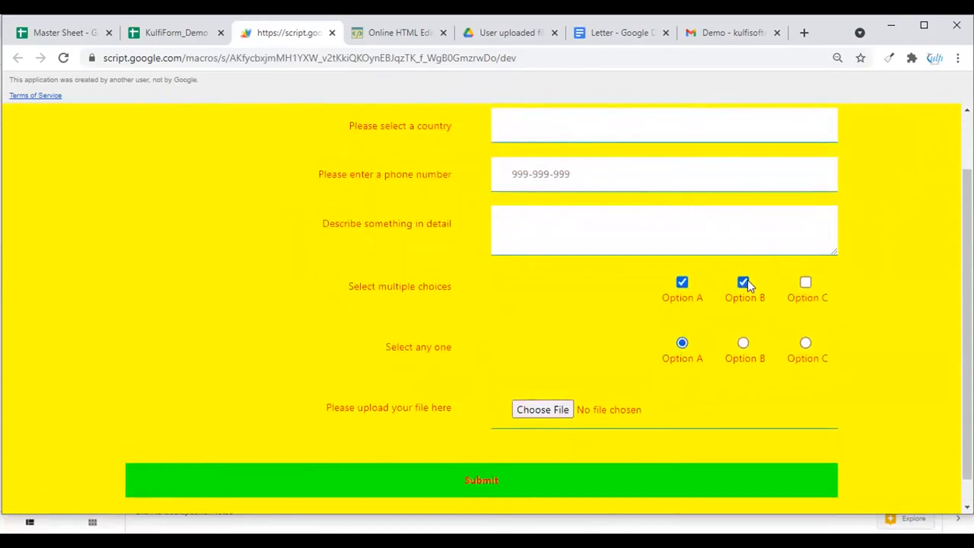
{"action": "left_click", "coordinate": [683, 283]}
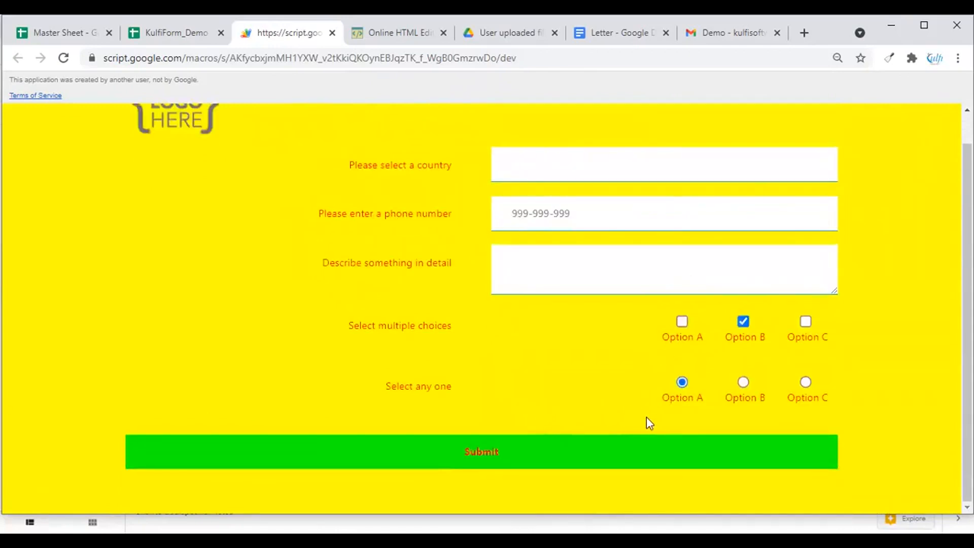
On the Questions sheet, add a question of type Rich HTML in row 10 and select its question text cell.
{"action": "left_click", "coordinate": [180, 33]}
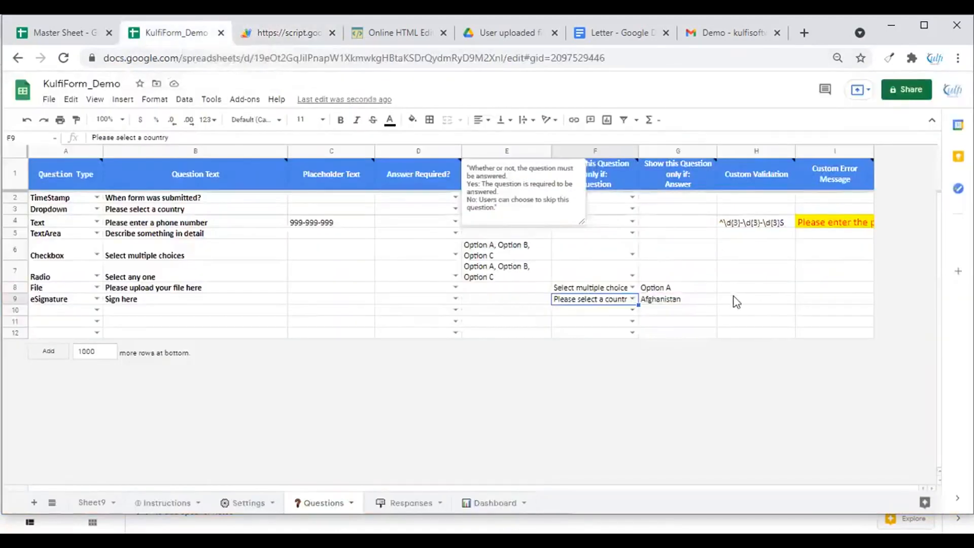
{"action": "left_click", "coordinate": [693, 298]}
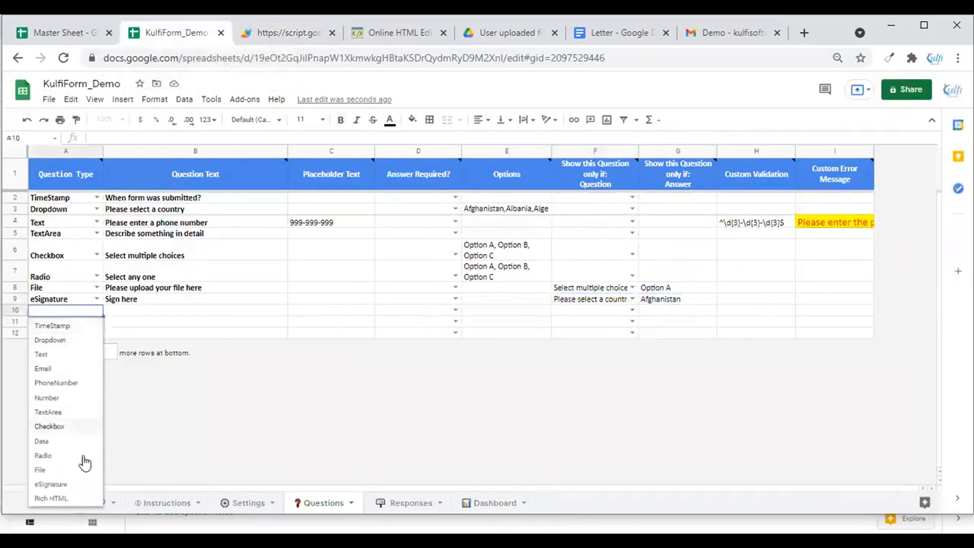
{"action": "left_click", "coordinate": [71, 499]}
{"action": "left_click", "coordinate": [129, 315]}
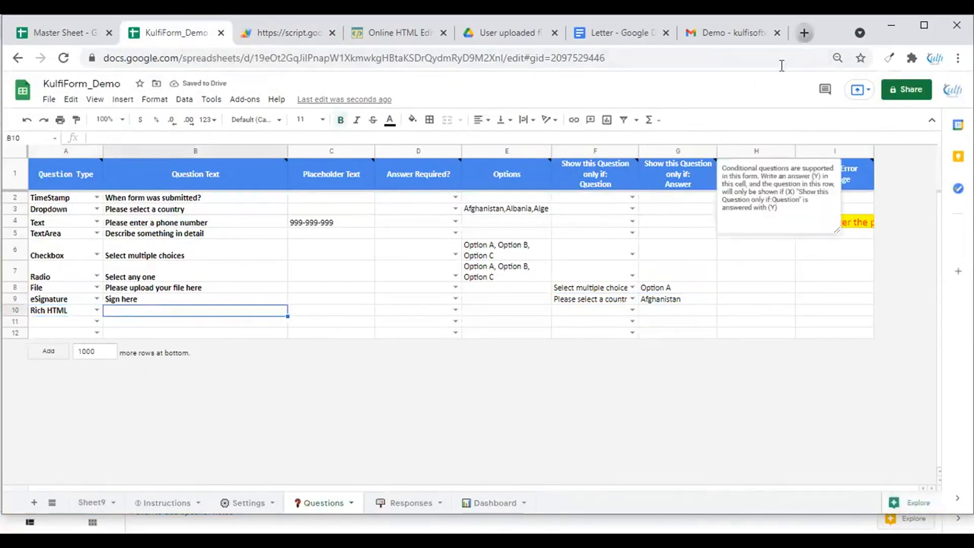
Open Google Maps in a new browser tab.
{"action": "left_click", "coordinate": [806, 36]}
{"action": "type", "text": "ms"}
{"action": "key", "text": "BackSpace"}
{"action": "type", "text": "ap"}
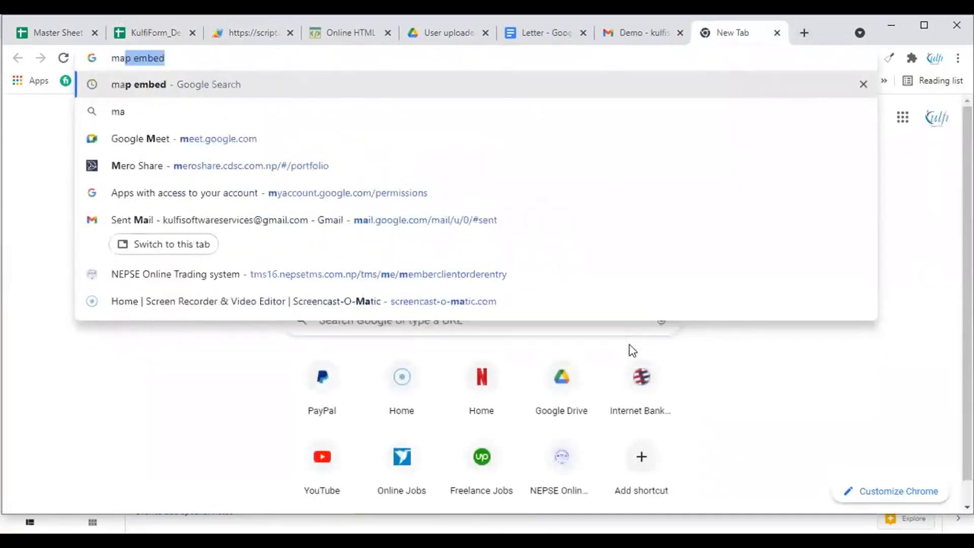
{"action": "key", "text": "Down"}
{"action": "key", "text": "Down"}
{"action": "key", "text": "Down"}
{"action": "key", "text": "Down"}
{"action": "key", "text": "Down"}
{"action": "key", "text": "Down"}
{"action": "key", "text": "Down"}
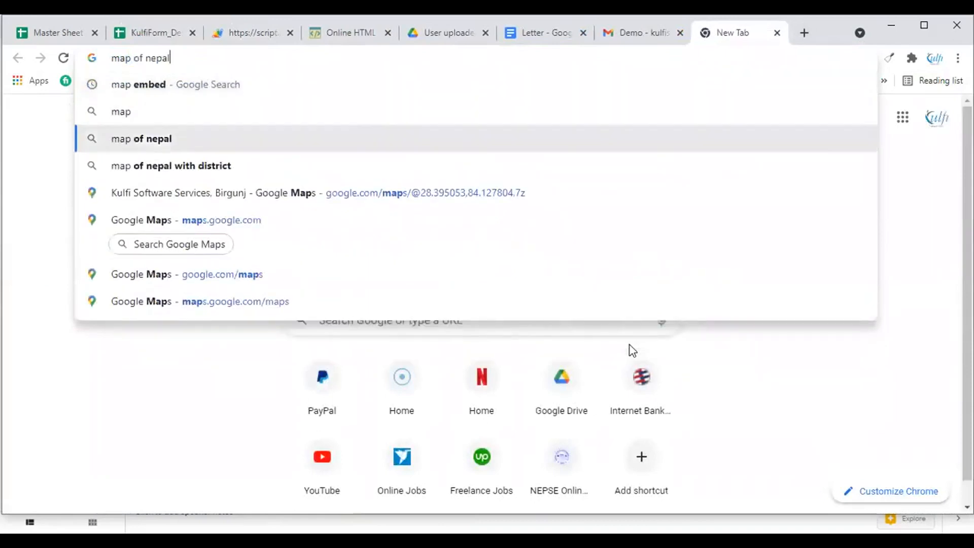
{"action": "key", "text": "Return"}
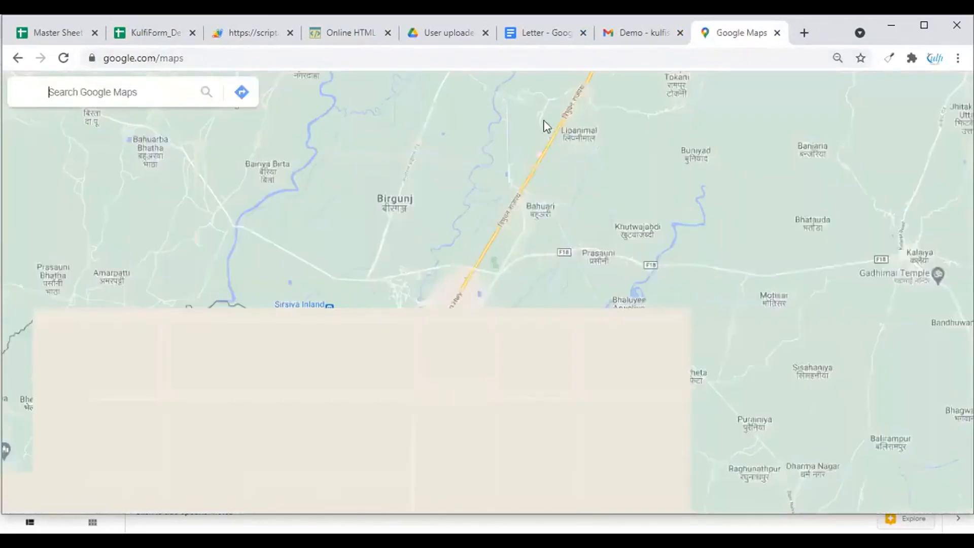
Find Kulfi Software Services, Birgunj on the map and copy the HTML code for embedding its medium-size map.
{"action": "type", "text": "Kulfi"}
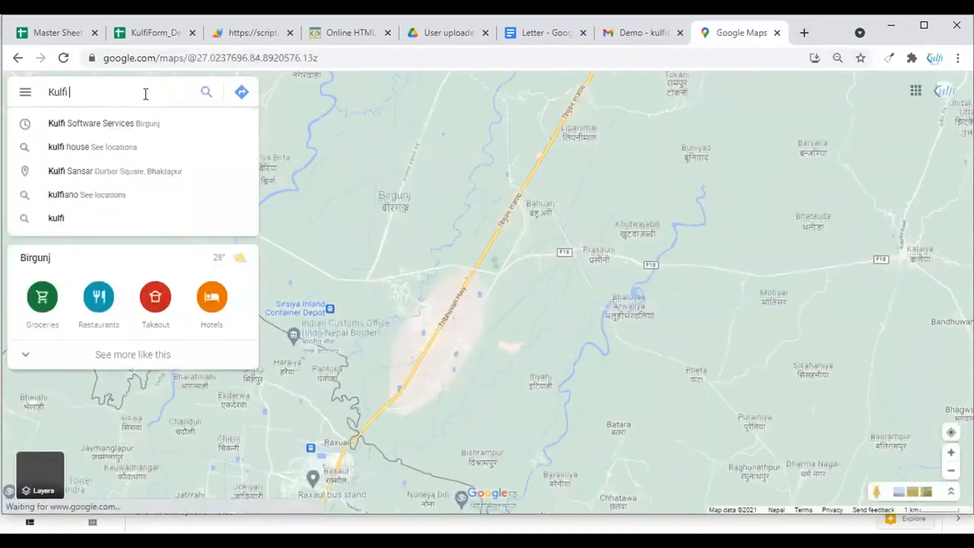
{"action": "left_click", "coordinate": [137, 129]}
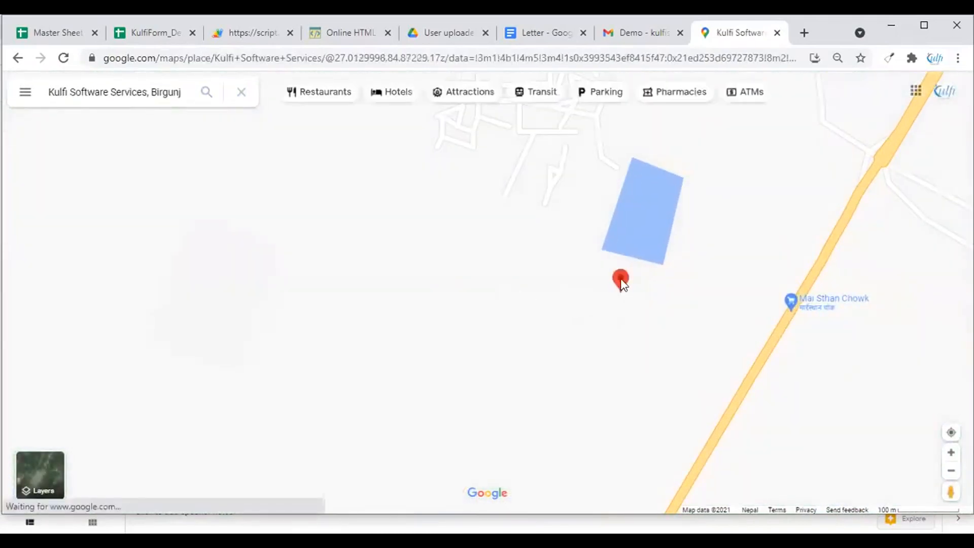
{"action": "right_click", "coordinate": [621, 284]}
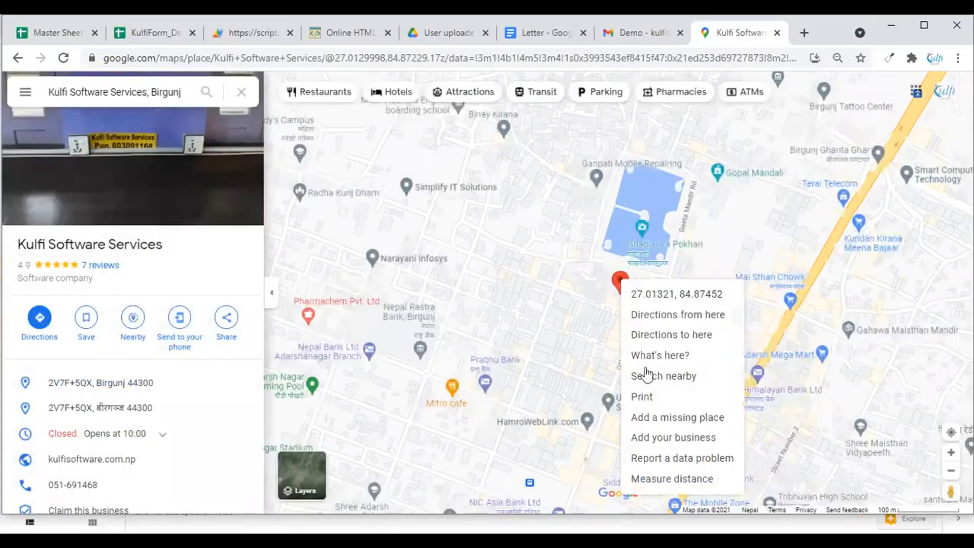
{"action": "left_click", "coordinate": [227, 318]}
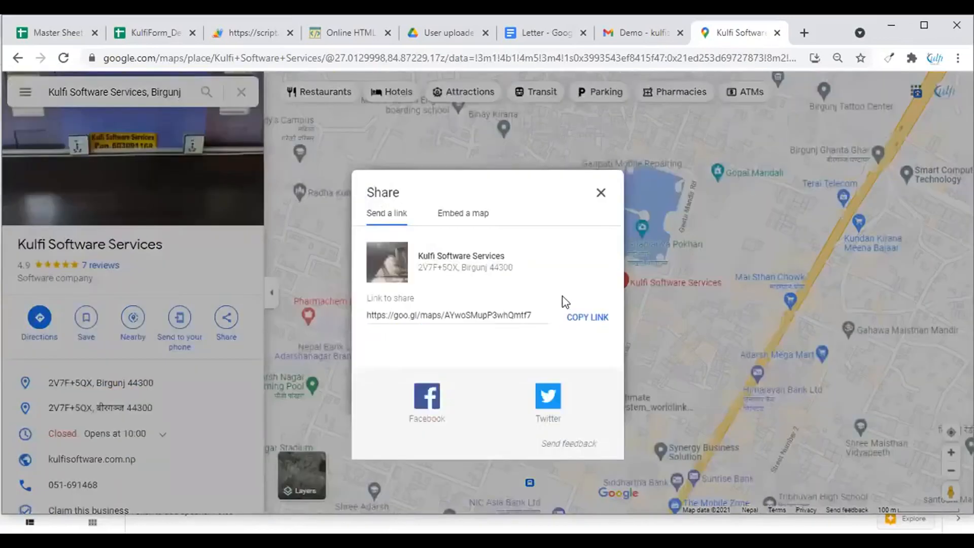
{"action": "left_click", "coordinate": [460, 214]}
{"action": "left_click", "coordinate": [656, 158]}
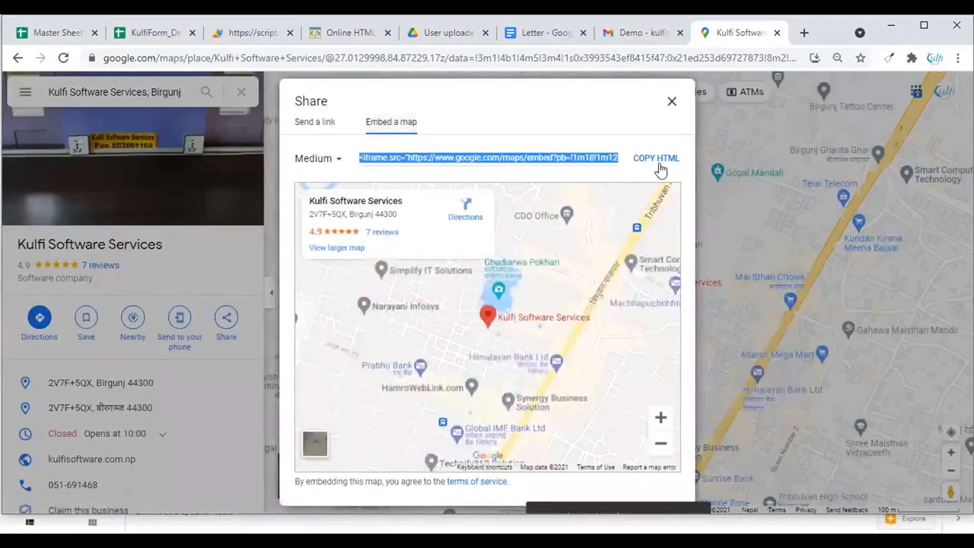
Back in the KulfiForm_Demo spreadsheet, paste the map's iframe code as the question text of the Rich HTML row.
{"action": "left_click", "coordinate": [165, 32]}
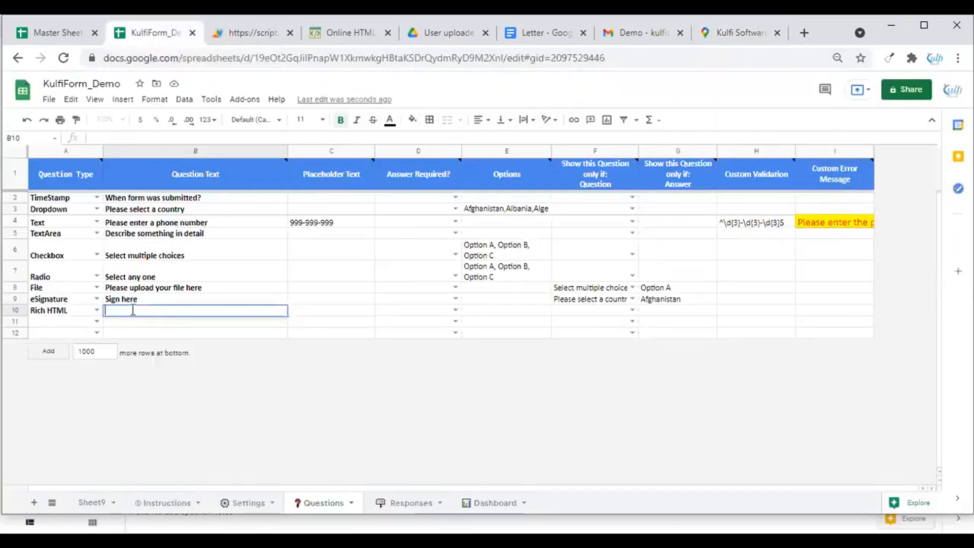
{"action": "key", "text": "Return"}
{"action": "key", "text": "ctrl+v"}
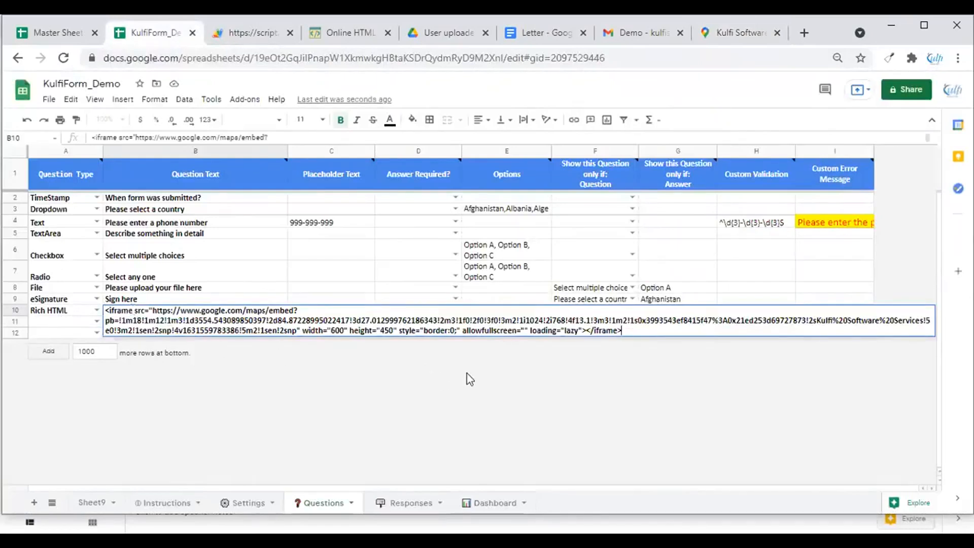
{"action": "left_click", "coordinate": [293, 366]}
{"action": "left_click", "coordinate": [172, 345]}
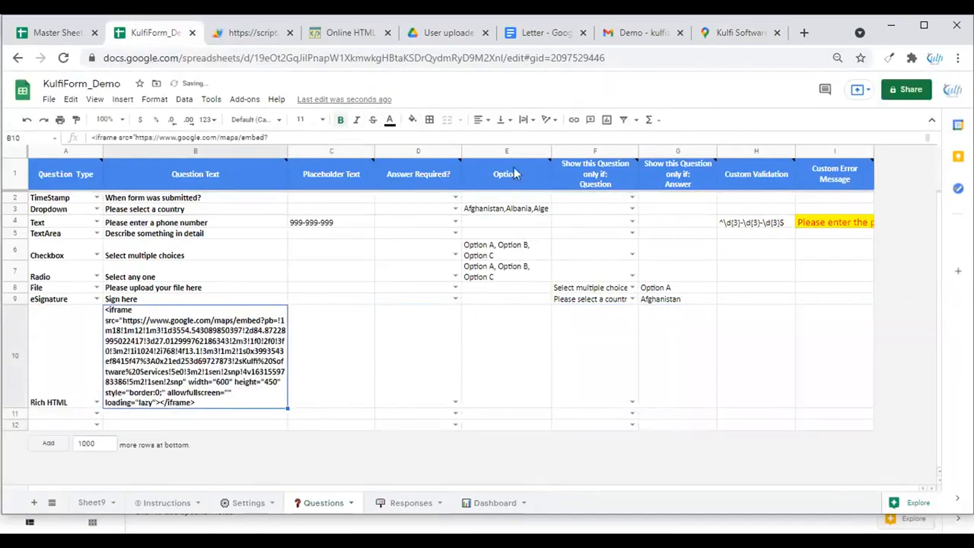
Reload the web form and examine how the embedded map is displayed.
{"action": "left_click", "coordinate": [257, 40]}
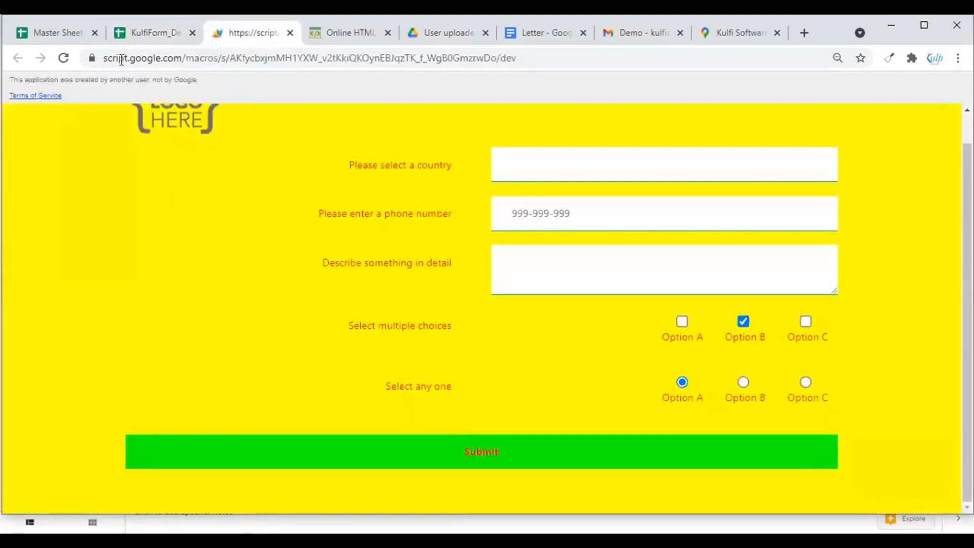
{"action": "left_click", "coordinate": [66, 60]}
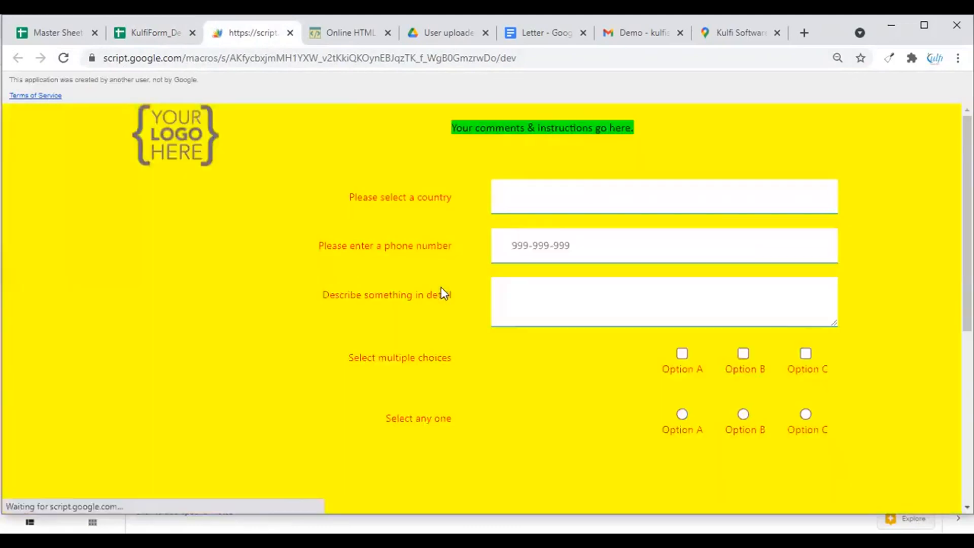
{"action": "scroll", "coordinate": [441, 288], "scroll_direction": "down", "scroll_amount": 3}
{"action": "scroll", "coordinate": [441, 288], "scroll_direction": "down", "scroll_amount": 3}
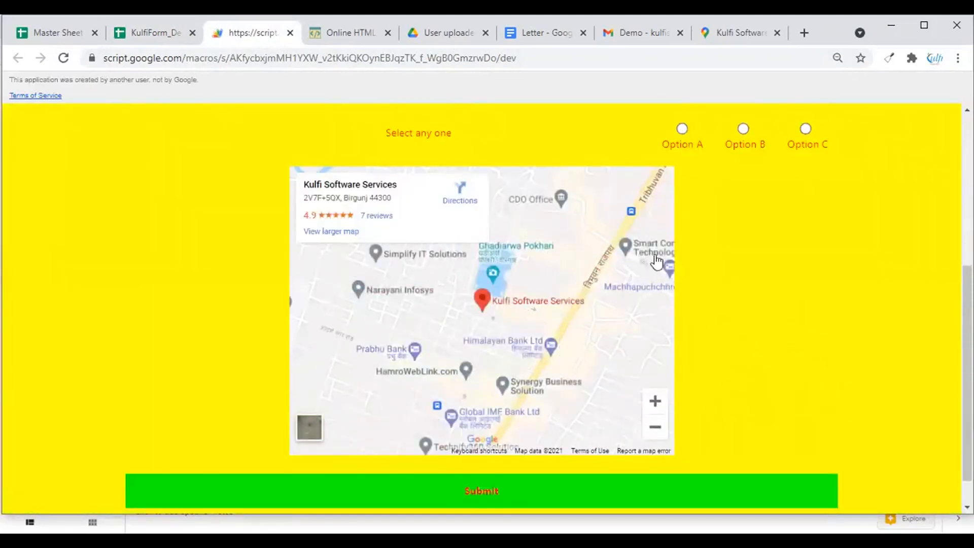
Look at the Responses and Dashboard sheets of the KulfiForm_Demo spreadsheet.
{"action": "key", "text": "ctrl+shift+Tab"}
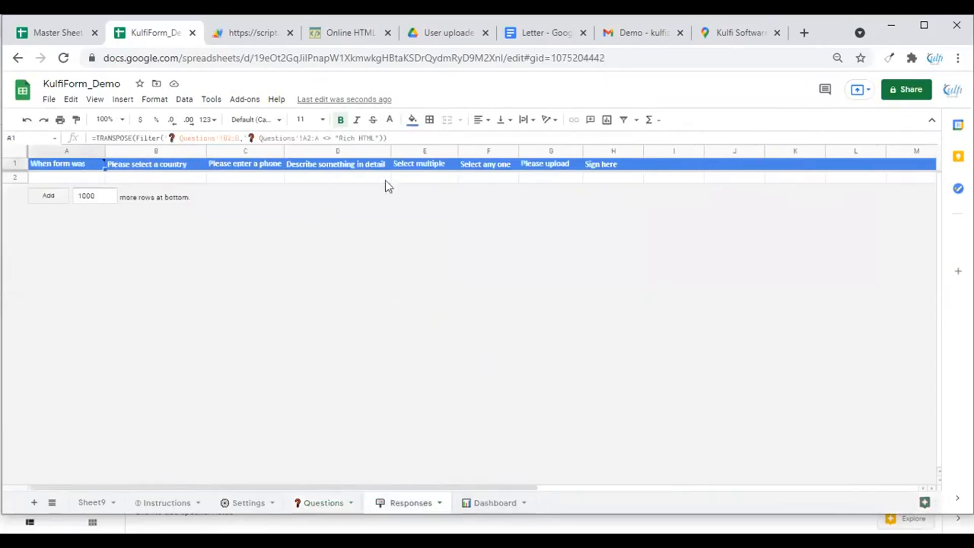
{"action": "left_click", "coordinate": [493, 503]}
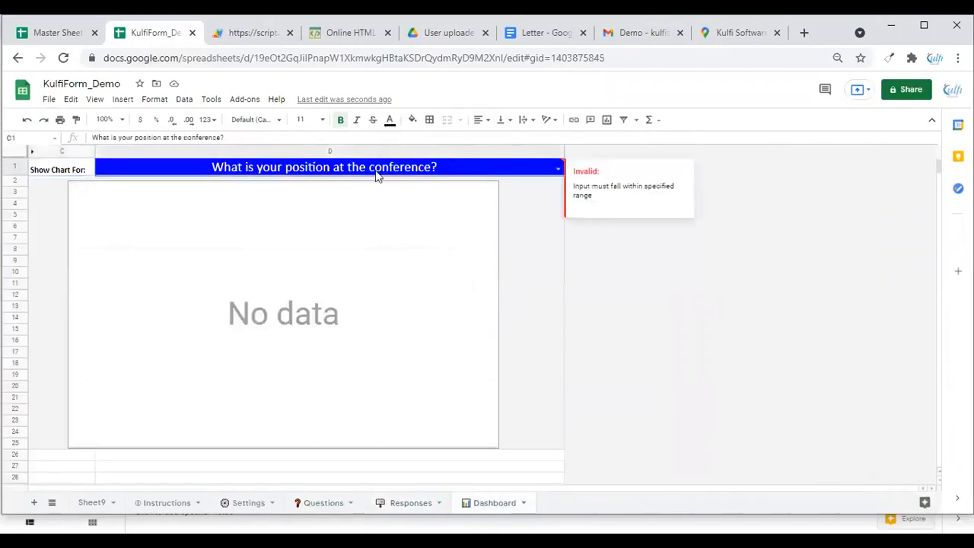
Return to the web form, select Afghanistan as the country, and go to the "Sign here" question below the map.
{"action": "left_click", "coordinate": [284, 38]}
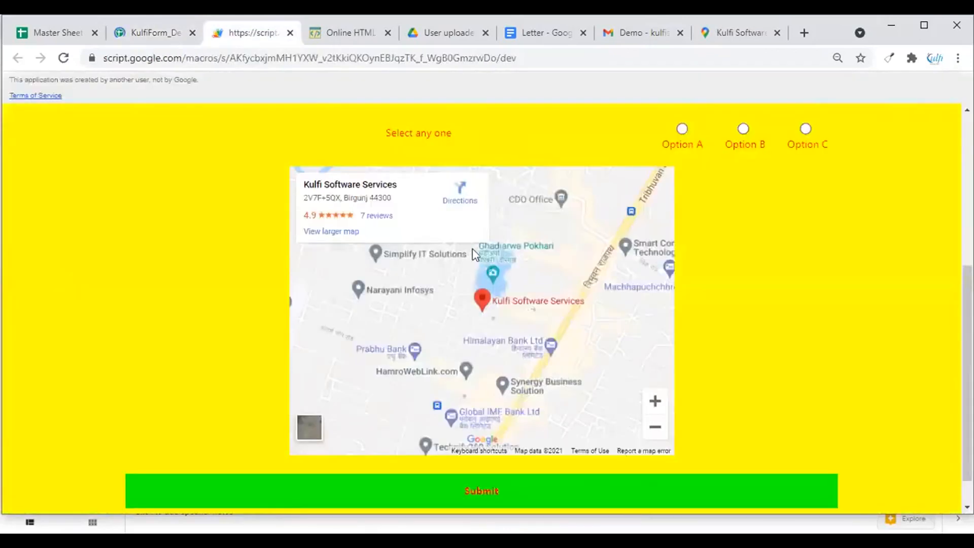
{"action": "scroll", "coordinate": [474, 254], "scroll_direction": "up", "scroll_amount": 5}
{"action": "left_click", "coordinate": [536, 190]}
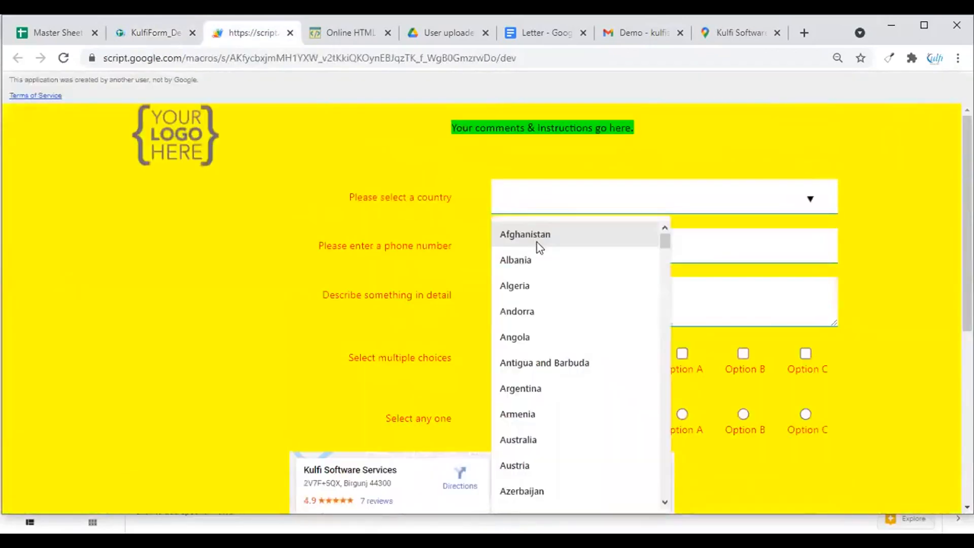
{"action": "left_click", "coordinate": [537, 242]}
{"action": "scroll", "coordinate": [514, 245], "scroll_direction": "down", "scroll_amount": 1}
{"action": "scroll", "coordinate": [513, 246], "scroll_direction": "down", "scroll_amount": 1}
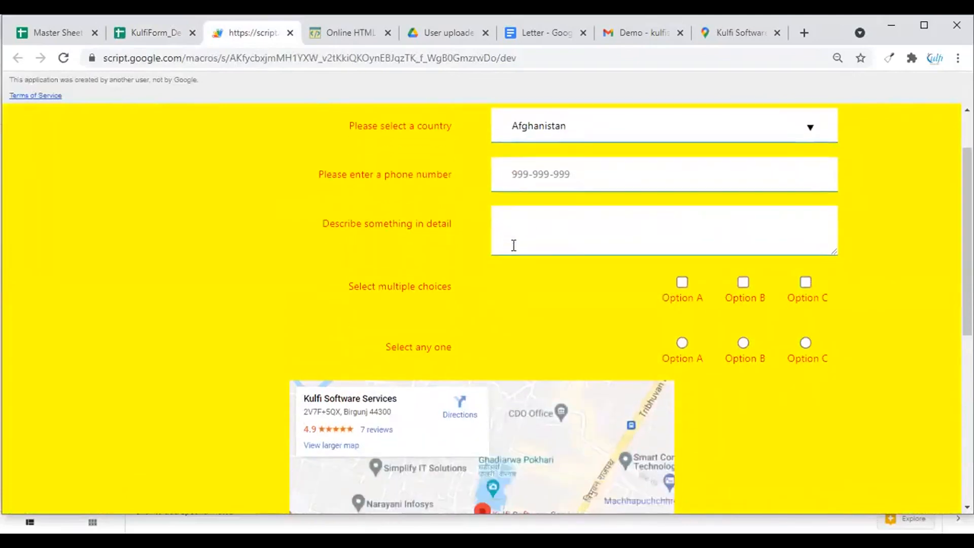
{"action": "scroll", "coordinate": [514, 245], "scroll_direction": "down", "scroll_amount": 7}
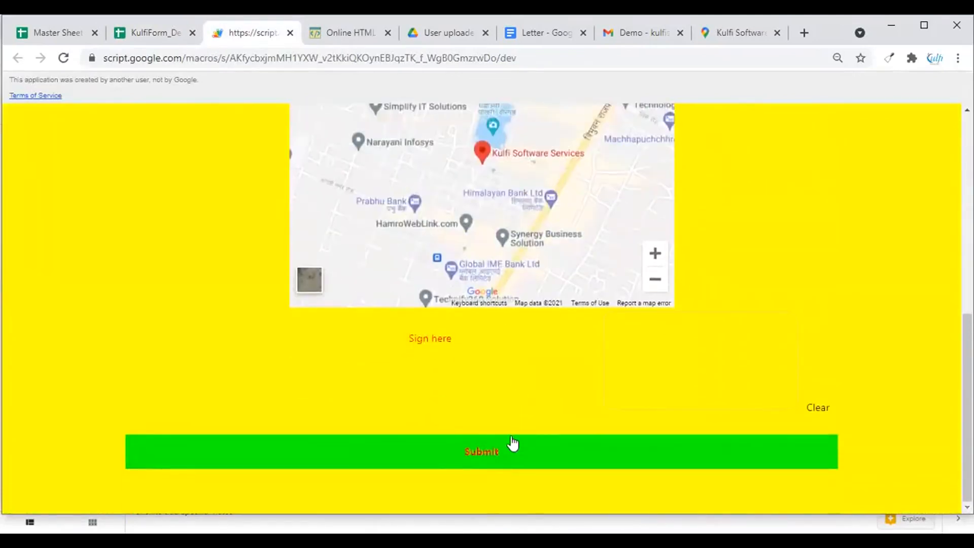
Draw a freehand signature in the "Sign here" field below the map and submit the web form.
{"action": "scroll", "coordinate": [513, 428], "scroll_direction": "up", "scroll_amount": 4}
{"action": "scroll", "coordinate": [512, 429], "scroll_direction": "down", "scroll_amount": 4}
{"action": "left_click_drag", "start_coordinate": [676, 365], "coordinate": [743, 375]}
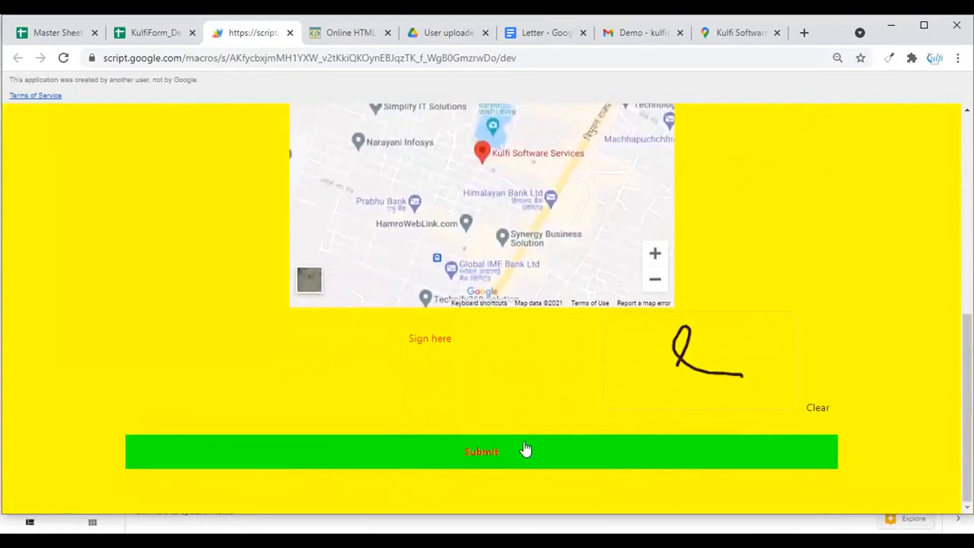
{"action": "left_click", "coordinate": [525, 447]}
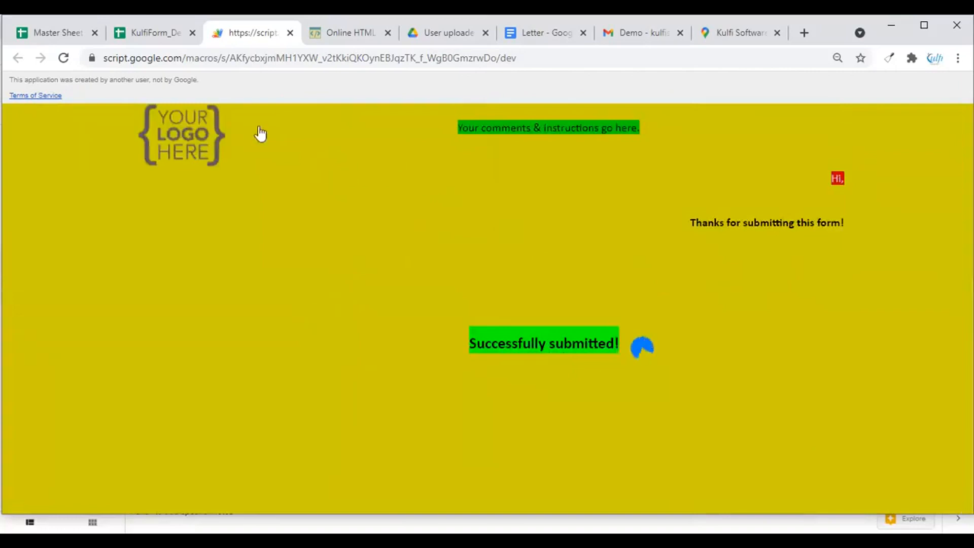
Switch to the KulfiForm_Demo spreadsheet and check the new submission's country entry in the Responses sheet.
{"action": "left_click", "coordinate": [148, 36]}
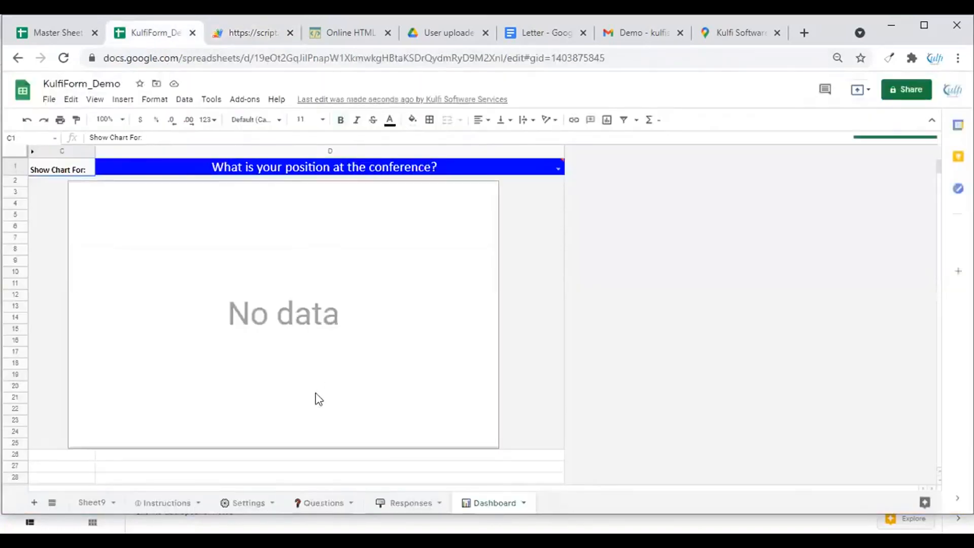
{"action": "left_click", "coordinate": [398, 503]}
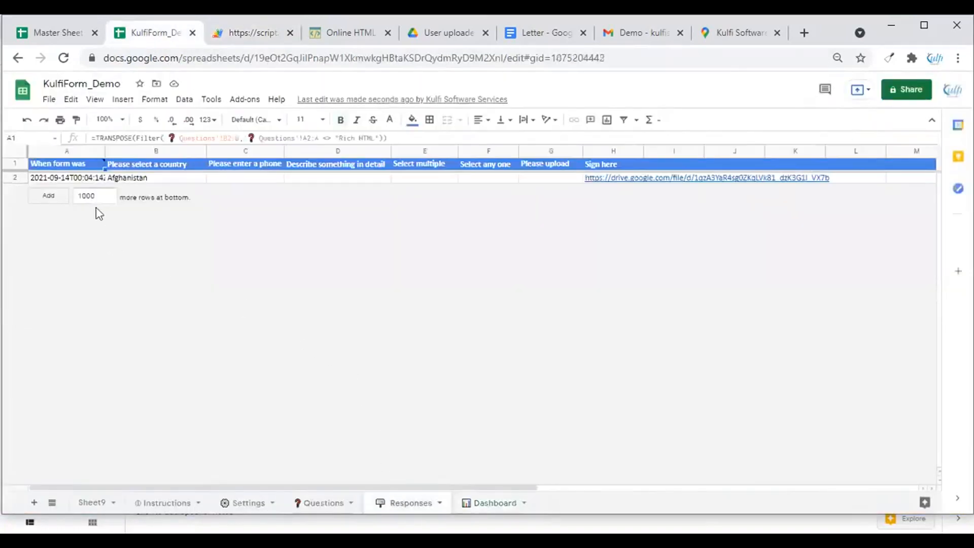
{"action": "left_click", "coordinate": [130, 179]}
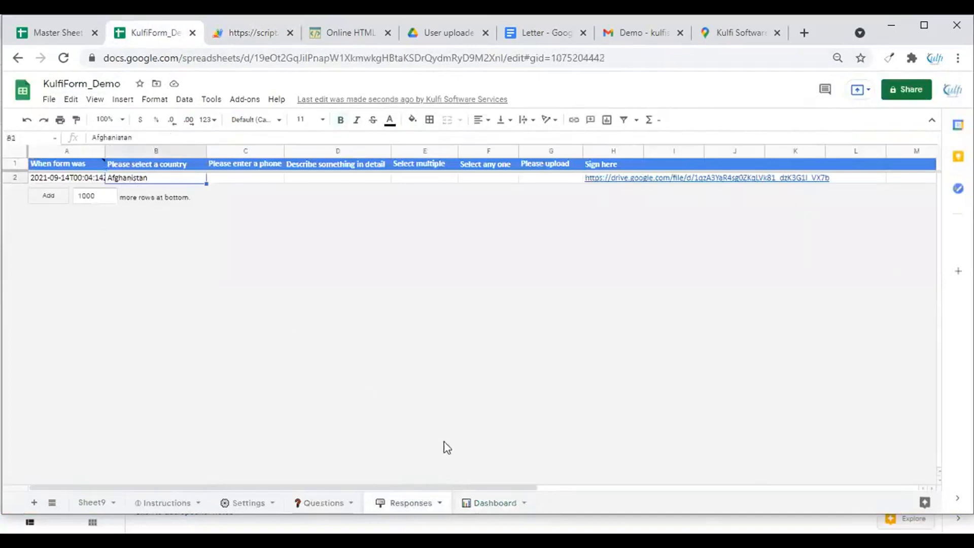
In the Dashboard sheet, set "Show Chart For:" to the question "Please select a country".
{"action": "left_click", "coordinate": [488, 503]}
{"action": "left_click", "coordinate": [492, 173]}
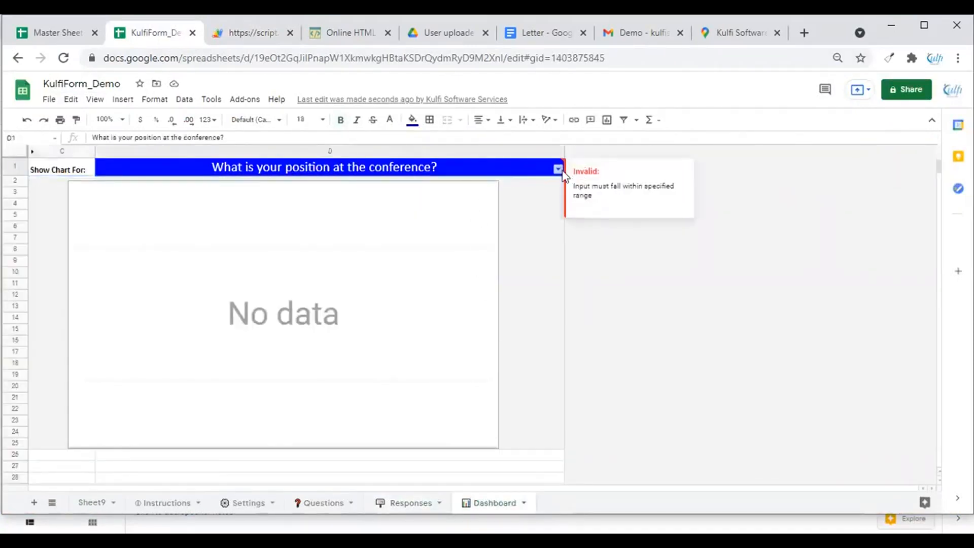
{"action": "left_click", "coordinate": [558, 170]}
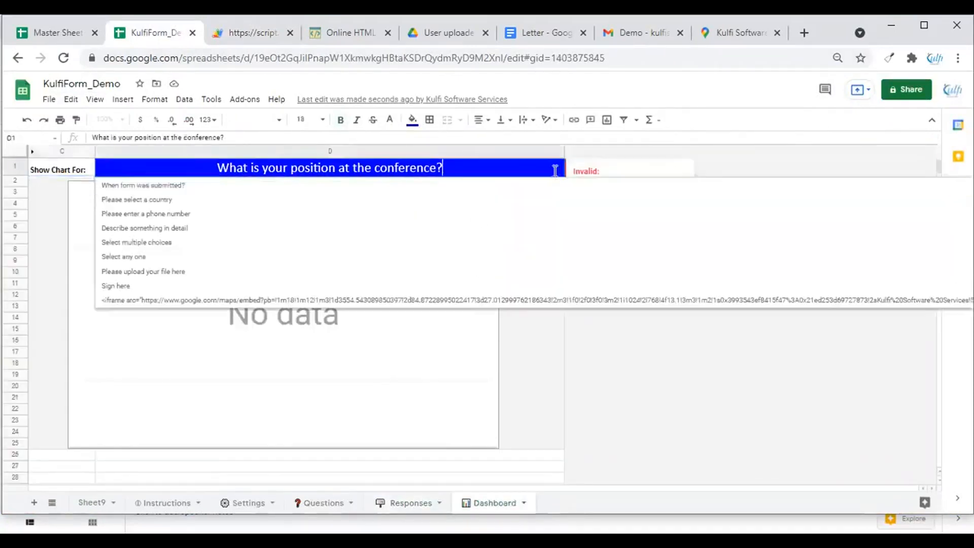
{"action": "left_click", "coordinate": [153, 201]}
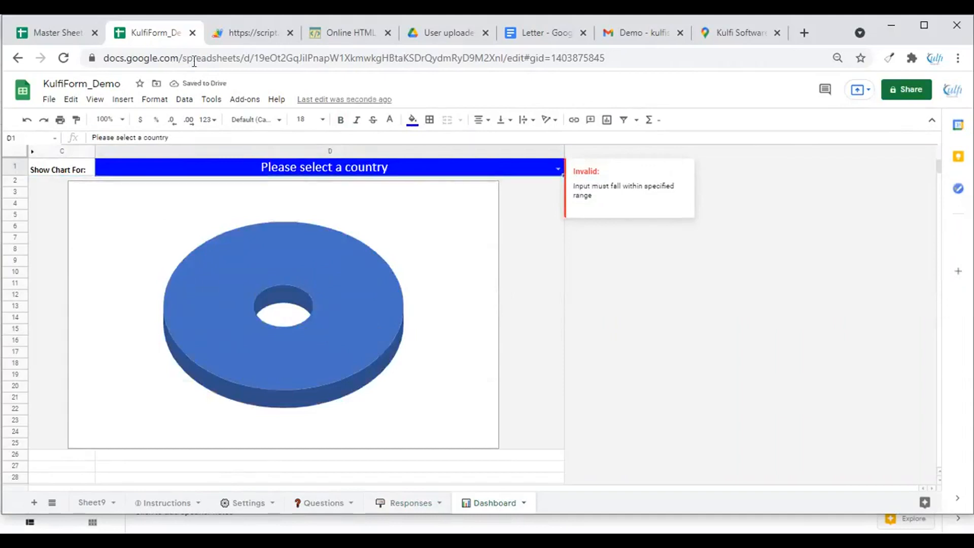
Reload the web form, select Bosnia and Herzegovina as the country and submit the form.
{"action": "left_click", "coordinate": [219, 37]}
{"action": "left_click", "coordinate": [70, 58]}
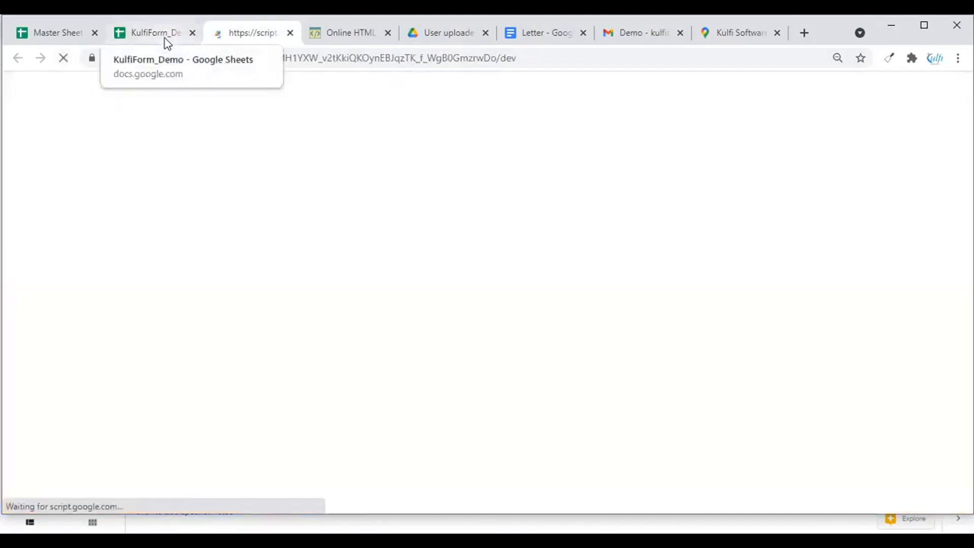
{"action": "left_click", "coordinate": [167, 40]}
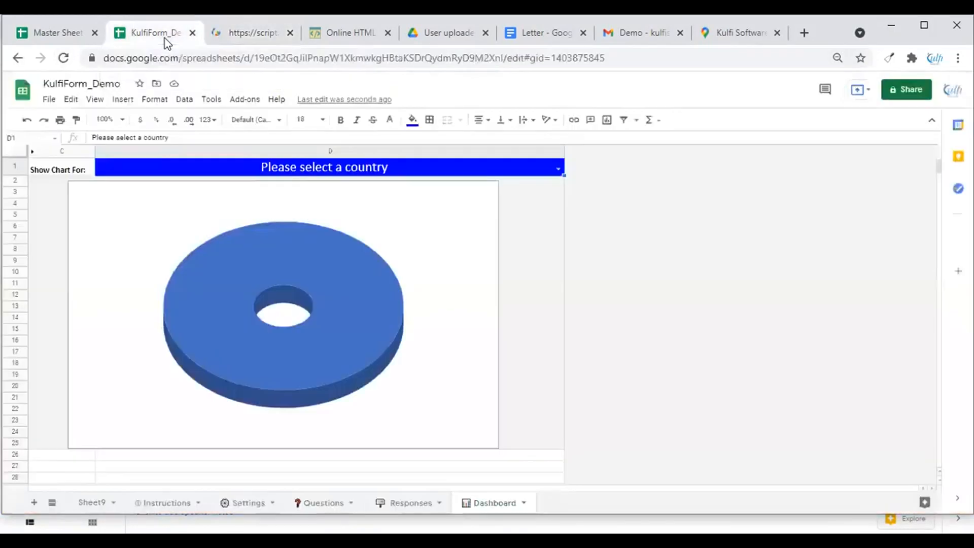
{"action": "left_click", "coordinate": [243, 33]}
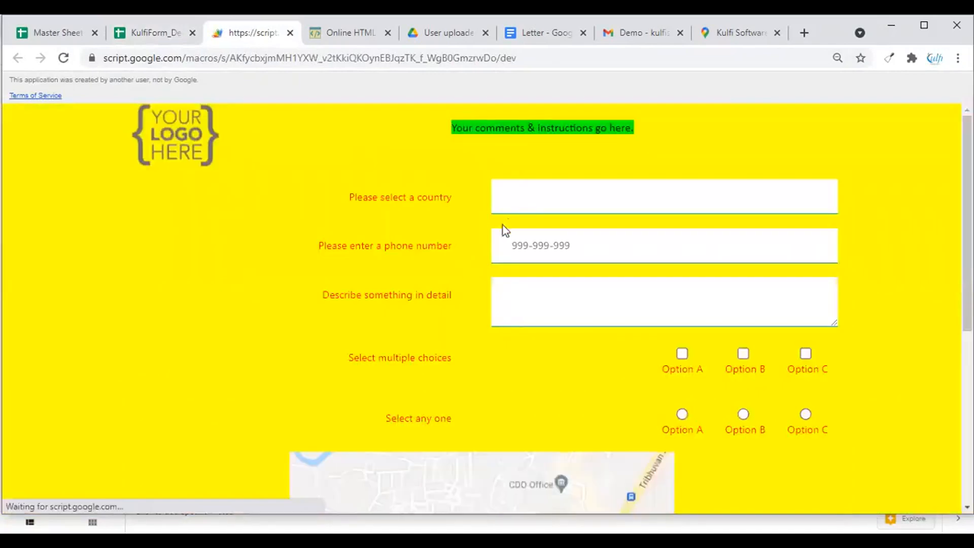
{"action": "left_click", "coordinate": [522, 200]}
{"action": "scroll", "coordinate": [548, 325], "scroll_direction": "down", "scroll_amount": 5}
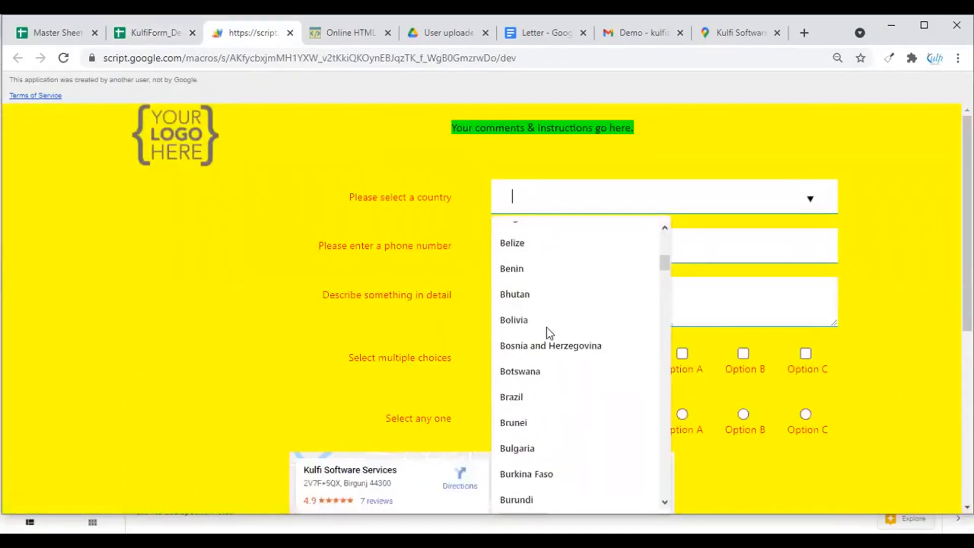
{"action": "left_click", "coordinate": [547, 347]}
{"action": "scroll", "coordinate": [546, 350], "scroll_direction": "down", "scroll_amount": 6}
{"action": "left_click", "coordinate": [480, 463]}
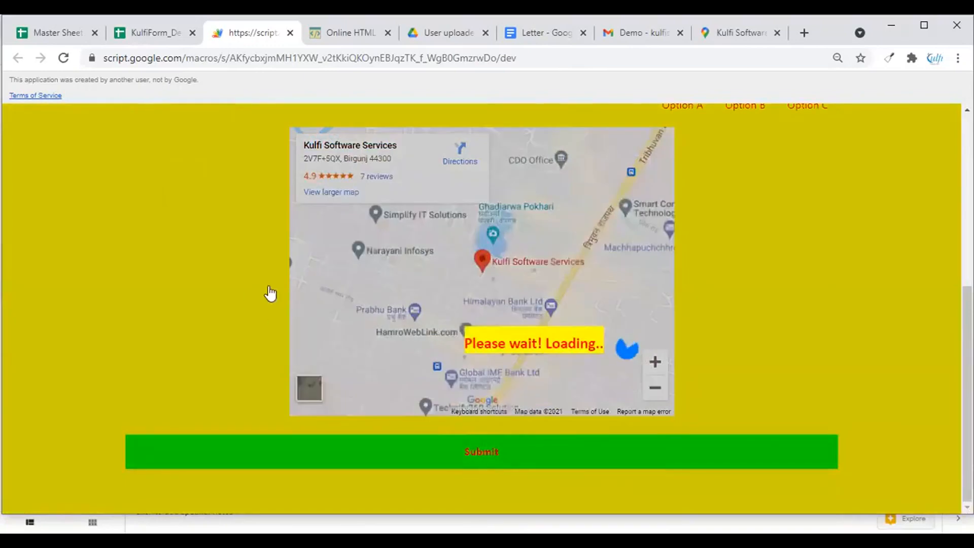
Return to the KulfiForm_Demo spreadsheet and examine the "Generate Document?" and "Save Document To Folder ID" settings.
{"action": "left_click", "coordinate": [157, 34]}
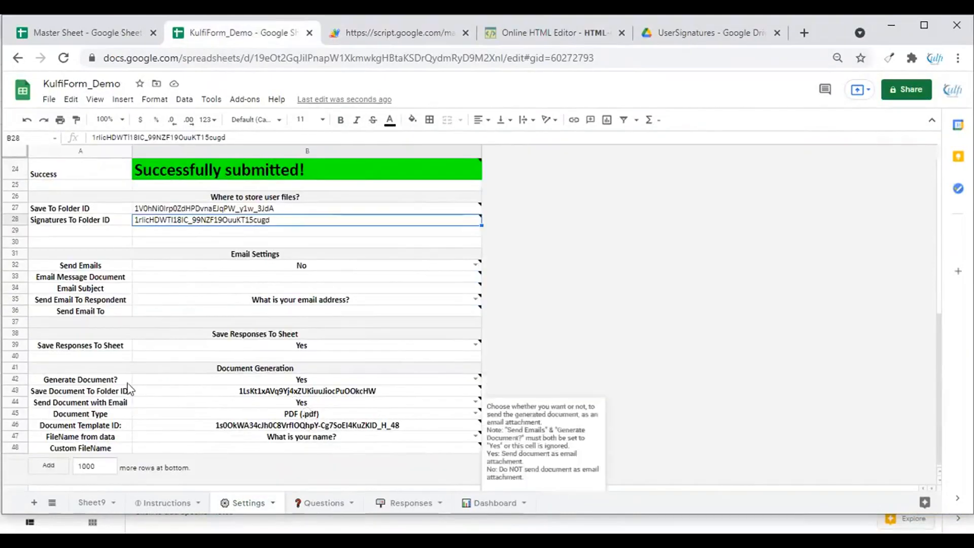
{"action": "left_click", "coordinate": [223, 381]}
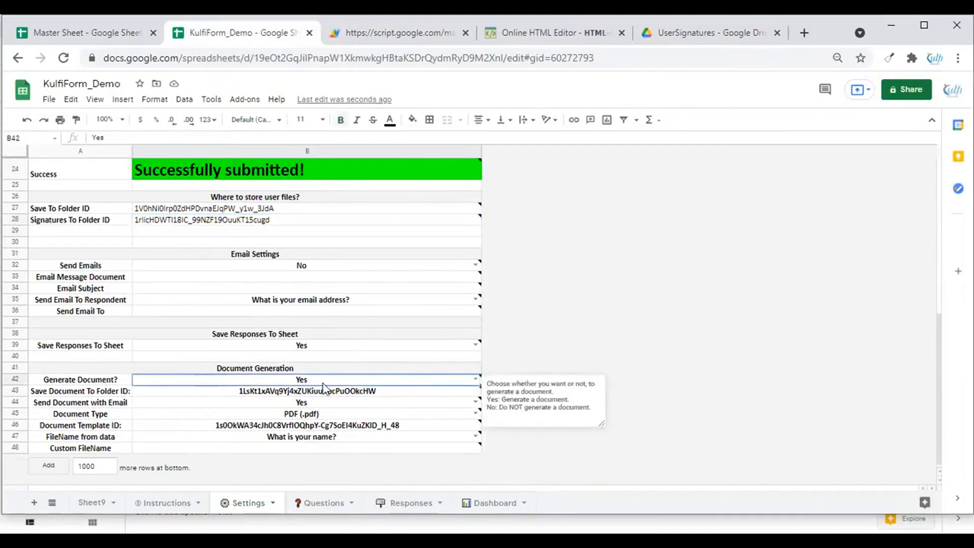
{"action": "left_click", "coordinate": [215, 393]}
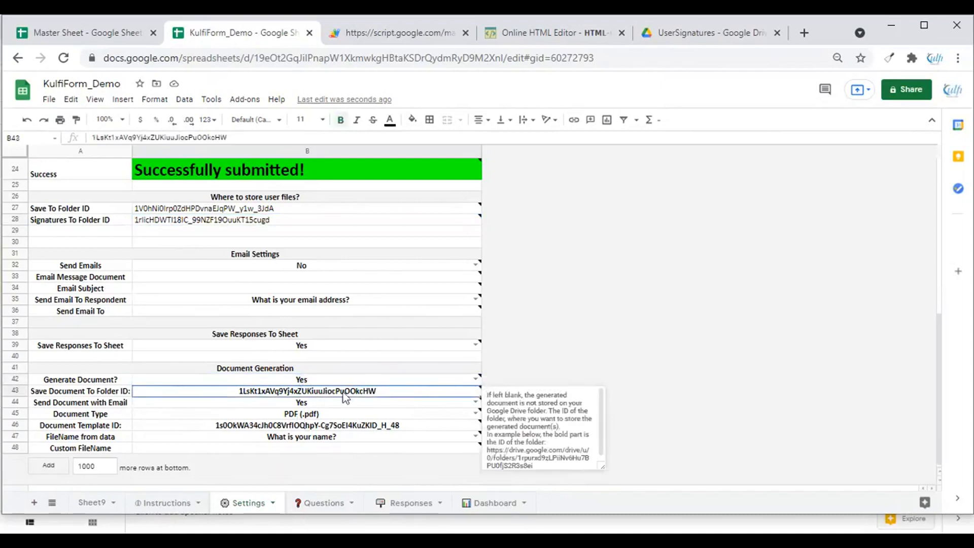
In Google Drive, go to the Demo folder and create a new folder named UserDocuments.
{"action": "left_click", "coordinate": [669, 36]}
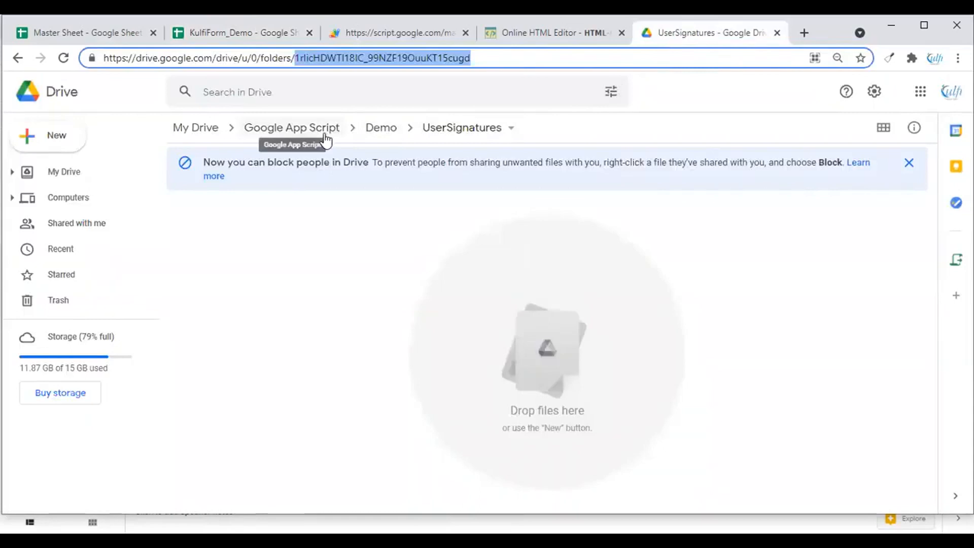
{"action": "left_click", "coordinate": [385, 133]}
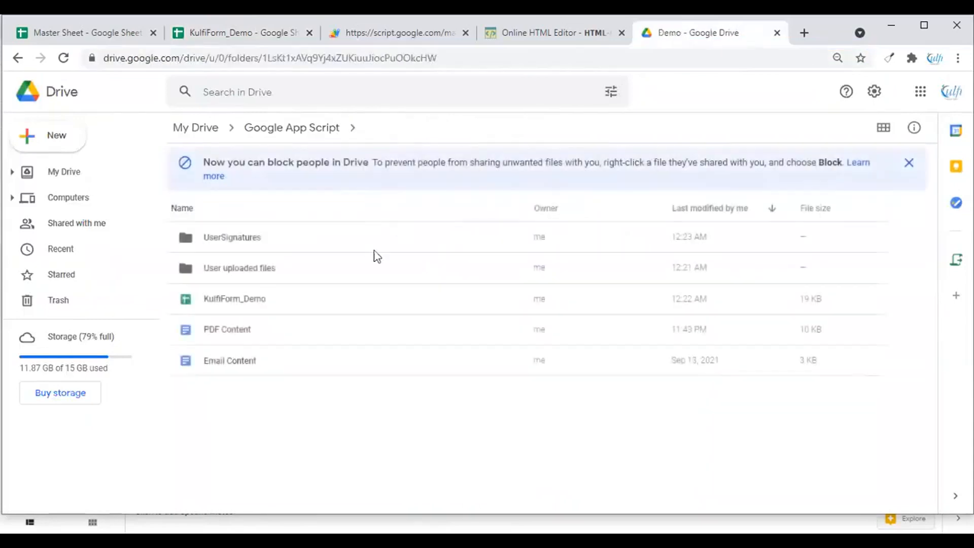
{"action": "right_click", "coordinate": [340, 443]}
{"action": "left_click", "coordinate": [378, 458]}
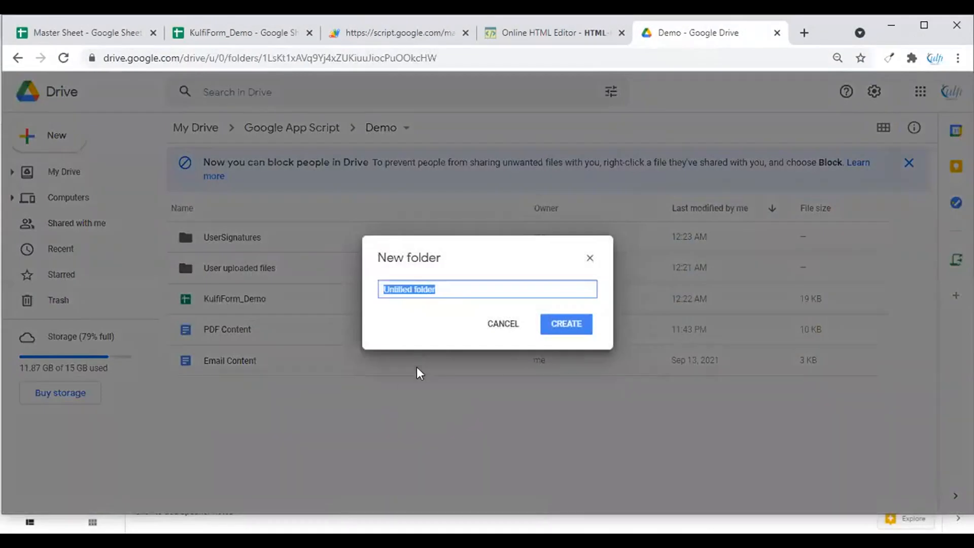
{"action": "type", "text": "User"}
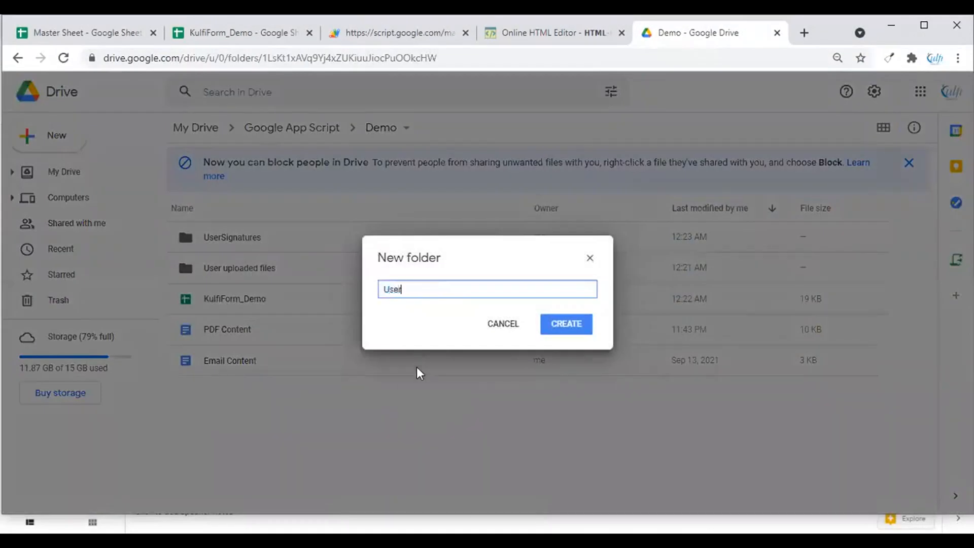
{"action": "type", "text": "Documents"}
{"action": "left_click", "coordinate": [566, 327]}
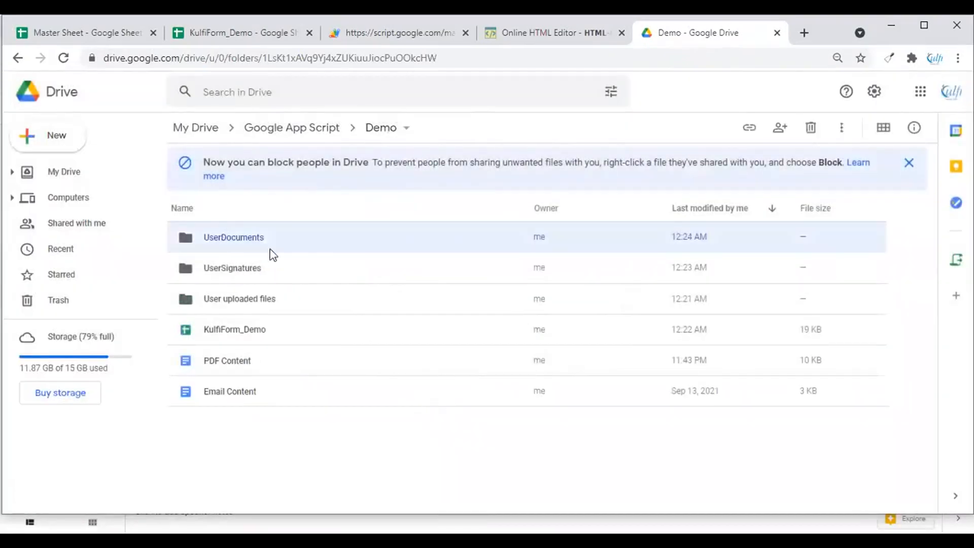
Copy the UserDocuments folder's ID from its URL and paste it as "Save Document To Folder ID" in the KulfiForm_Demo settings.
{"action": "double_click", "coordinate": [261, 242]}
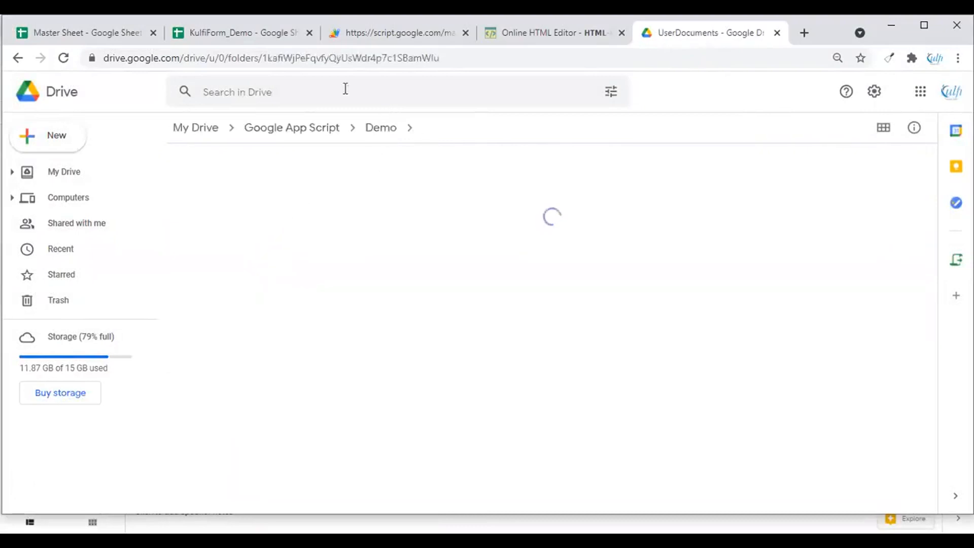
{"action": "left_click_drag", "start_coordinate": [263, 58], "coordinate": [531, 87]}
{"action": "key", "text": "ctrl+c"}
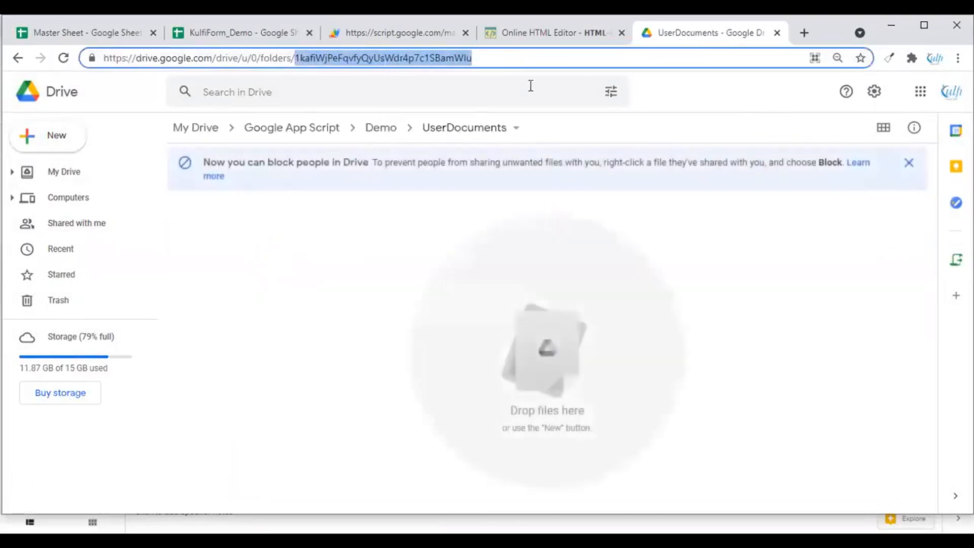
{"action": "left_click", "coordinate": [263, 39]}
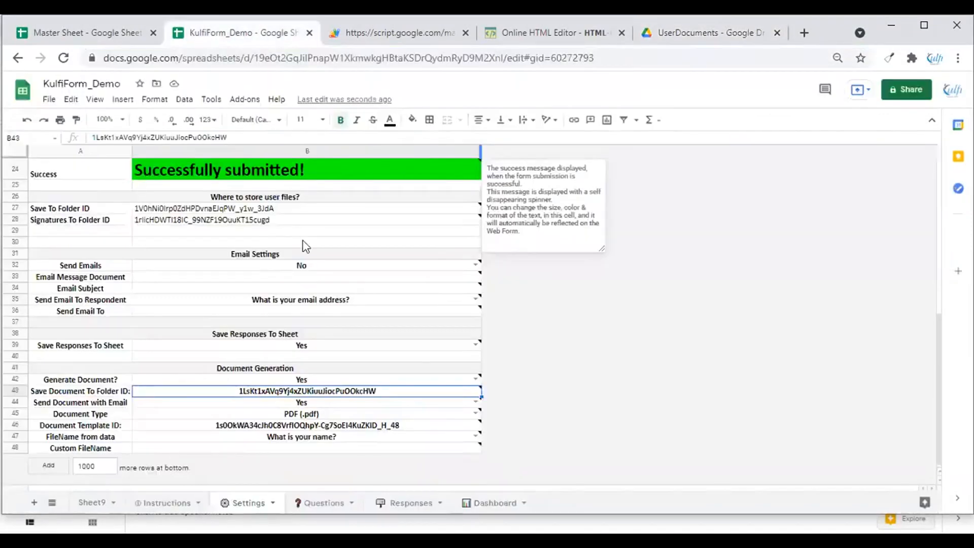
{"action": "double_click", "coordinate": [387, 395]}
{"action": "left_click_drag", "start_coordinate": [388, 395], "coordinate": [60, 396]}
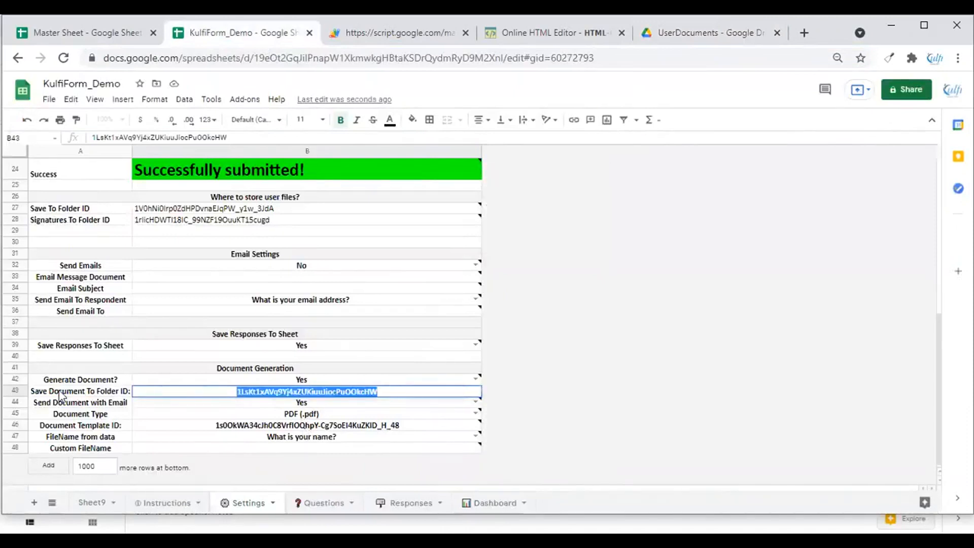
{"action": "key", "text": "ctrl+v"}
{"action": "left_click", "coordinate": [626, 358]}
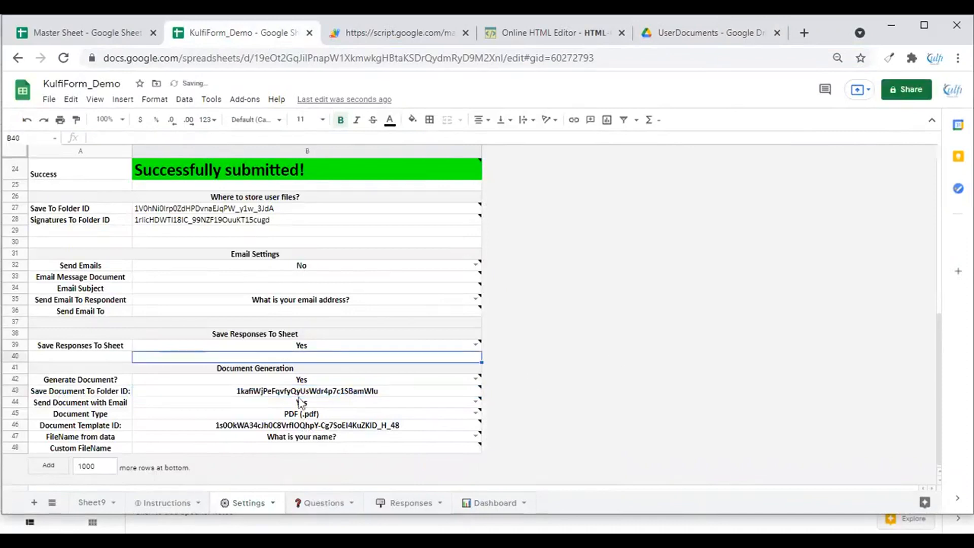
Review the document folder setting, and set "Send Document with Email" to No.
{"action": "left_click", "coordinate": [107, 395]}
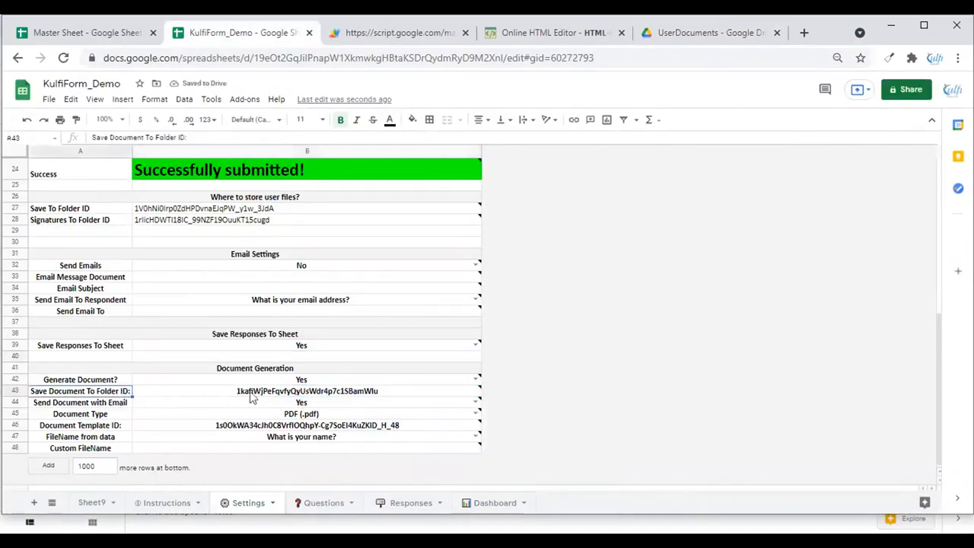
{"action": "left_click", "coordinate": [253, 393]}
{"action": "mouse_move", "coordinate": [266, 383]}
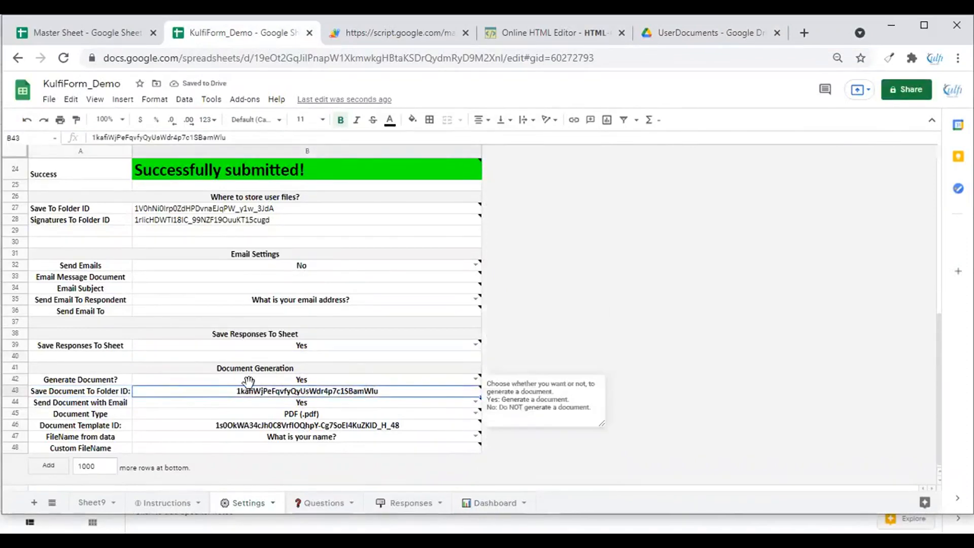
{"action": "mouse_move", "coordinate": [295, 392]}
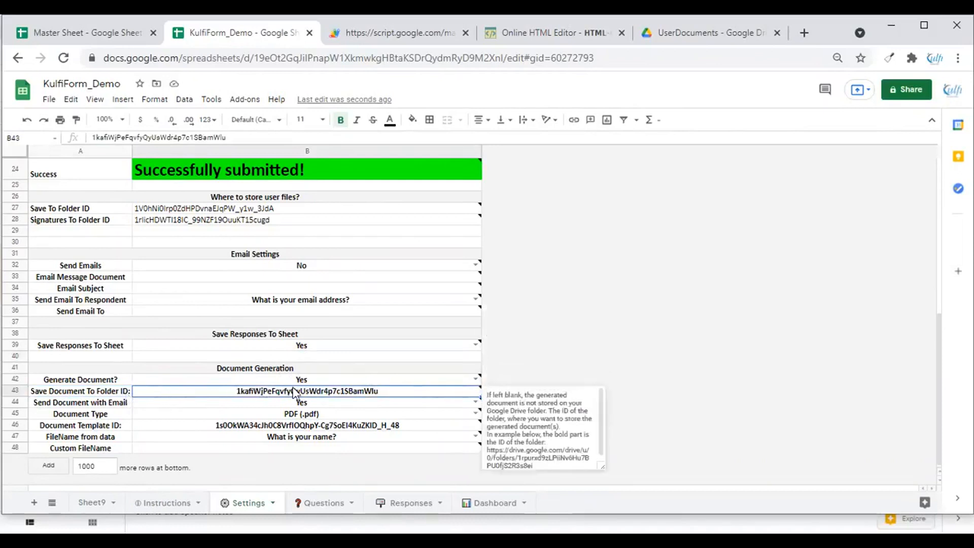
{"action": "mouse_move", "coordinate": [196, 406]}
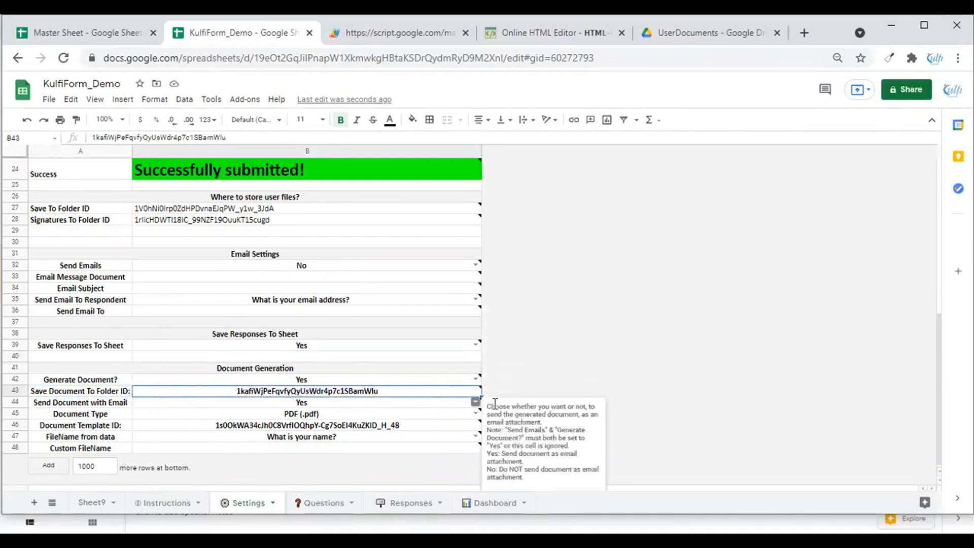
{"action": "left_click", "coordinate": [476, 403]}
{"action": "left_click", "coordinate": [218, 433]}
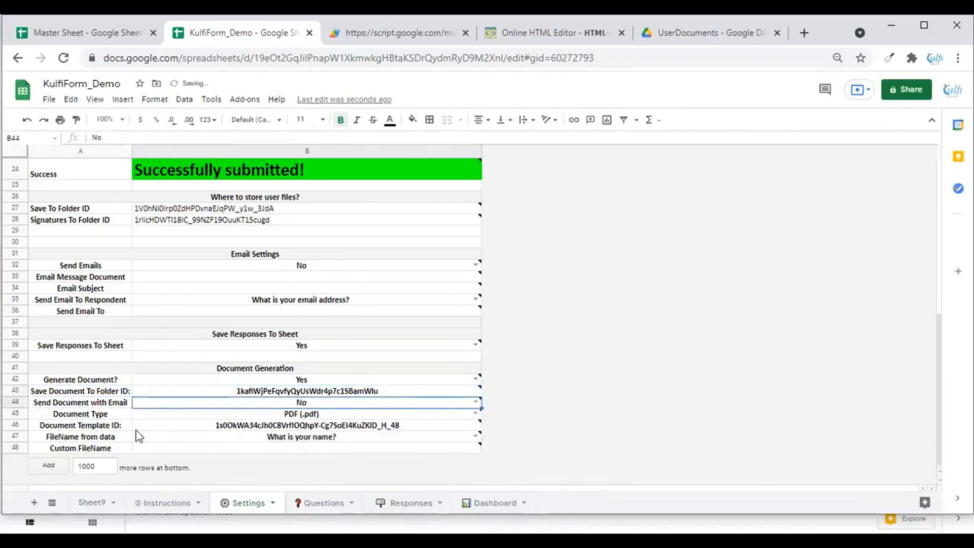
Choose PDF (.pdf) as the Document Type in the Document Generation settings.
{"action": "left_click", "coordinate": [257, 418]}
{"action": "left_click", "coordinate": [474, 413]}
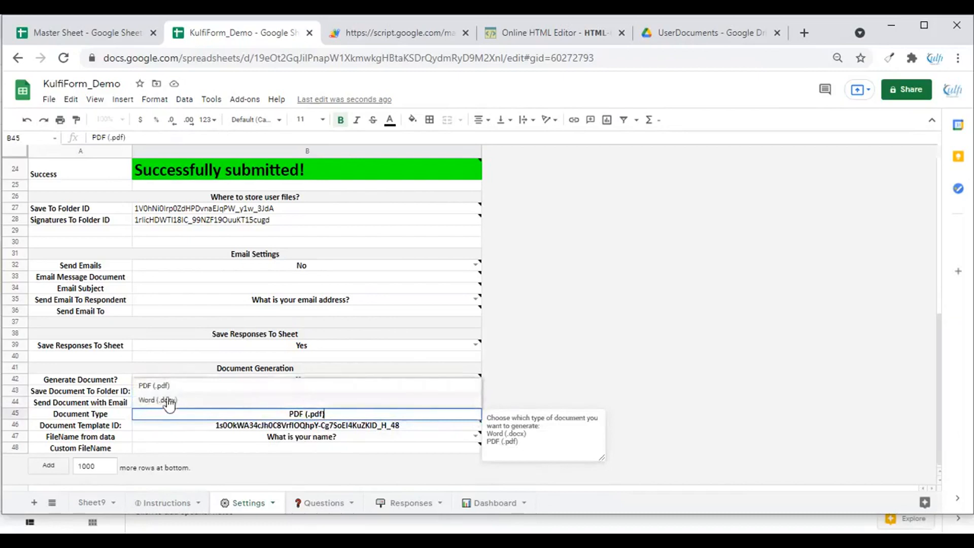
{"action": "left_click", "coordinate": [168, 389]}
Create a Google Docs document in the Drive UserDocuments folder from the Letter (Spearmint) template for use as the document template.
{"action": "left_click", "coordinate": [232, 430]}
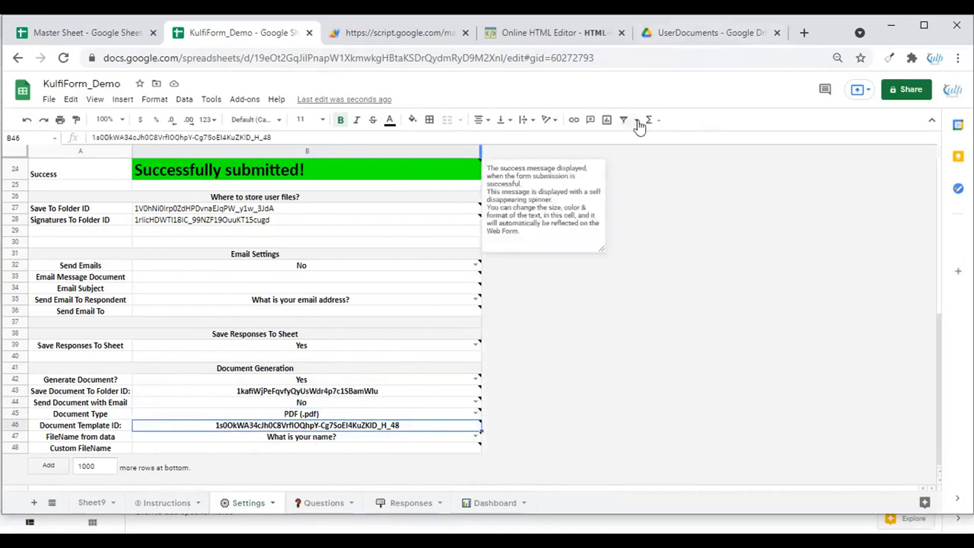
{"action": "left_click", "coordinate": [672, 38]}
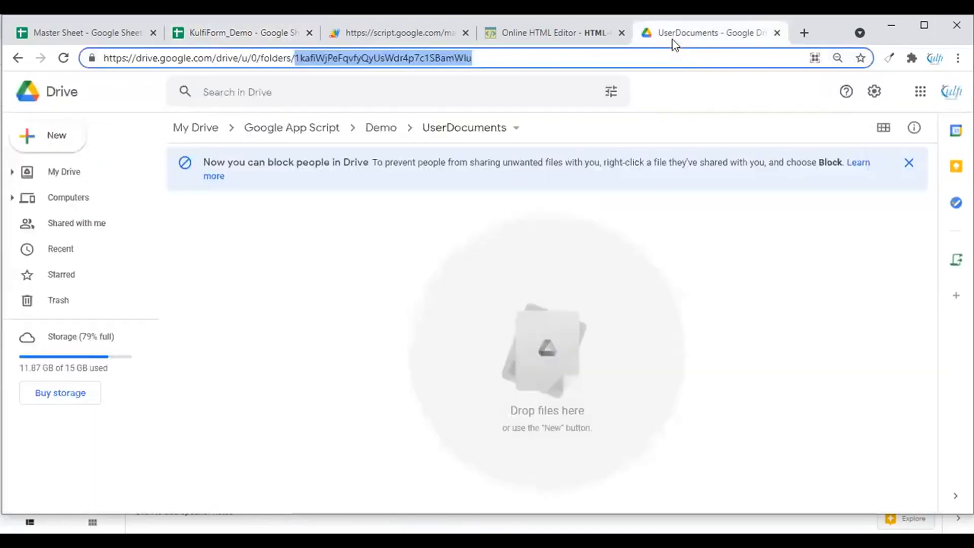
{"action": "right_click", "coordinate": [316, 238]}
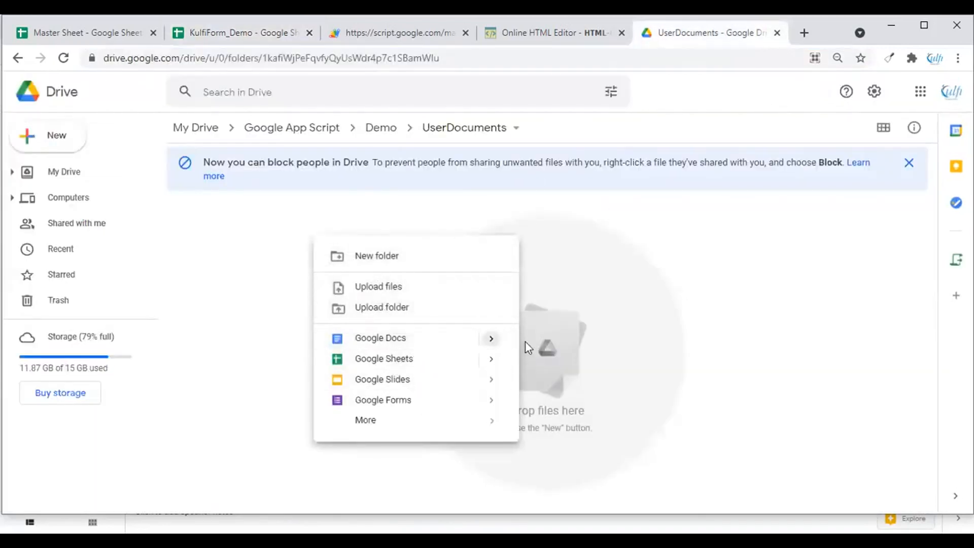
{"action": "mouse_move", "coordinate": [492, 339]}
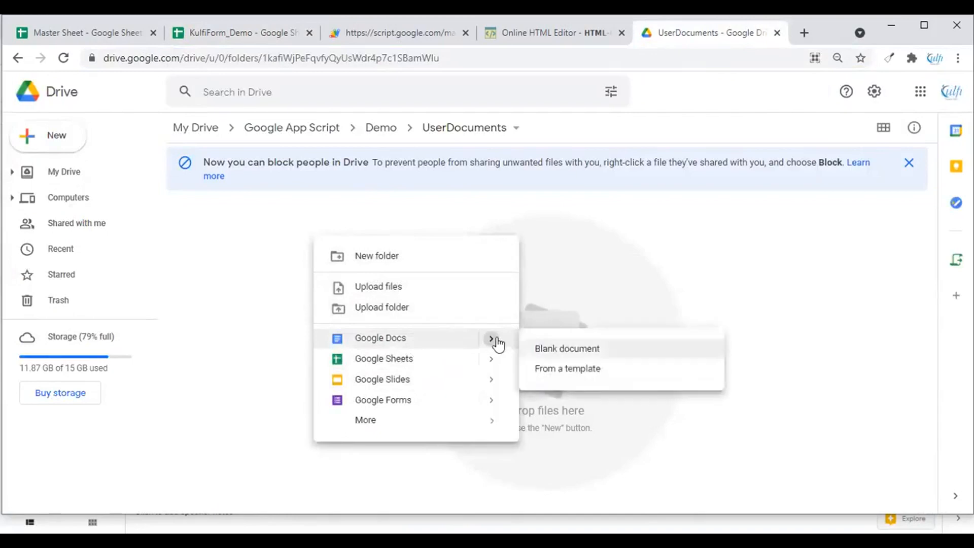
{"action": "left_click", "coordinate": [562, 371]}
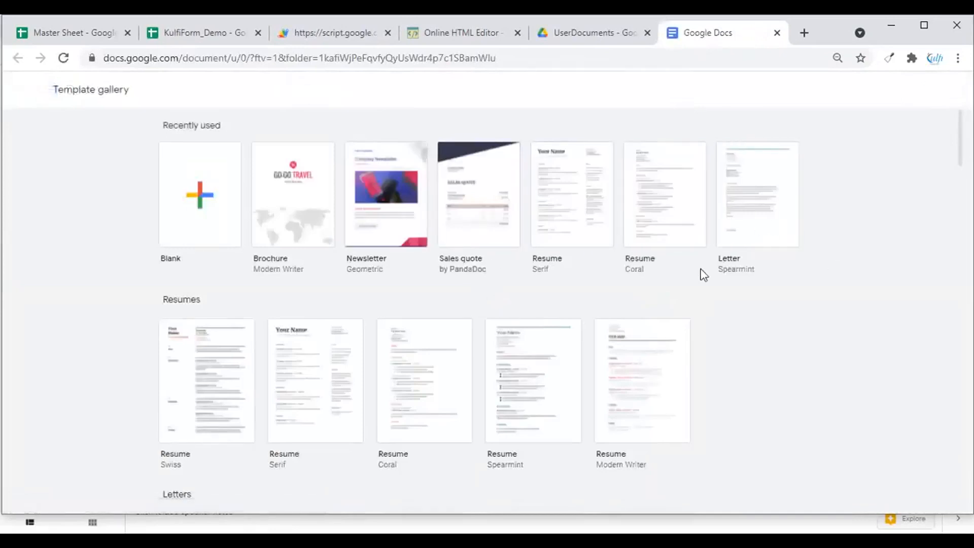
{"action": "scroll", "coordinate": [690, 273], "scroll_direction": "down", "scroll_amount": 4}
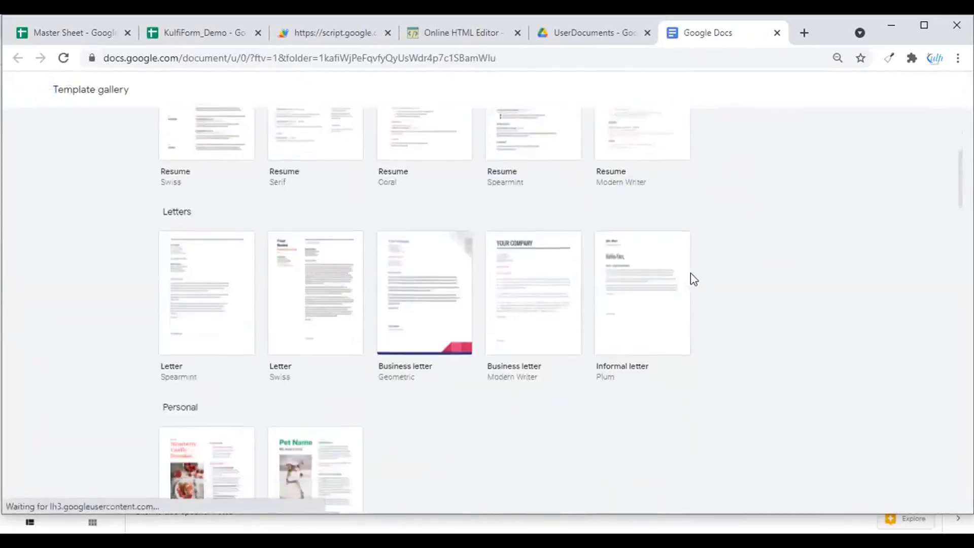
{"action": "scroll", "coordinate": [690, 272], "scroll_direction": "down", "scroll_amount": 12}
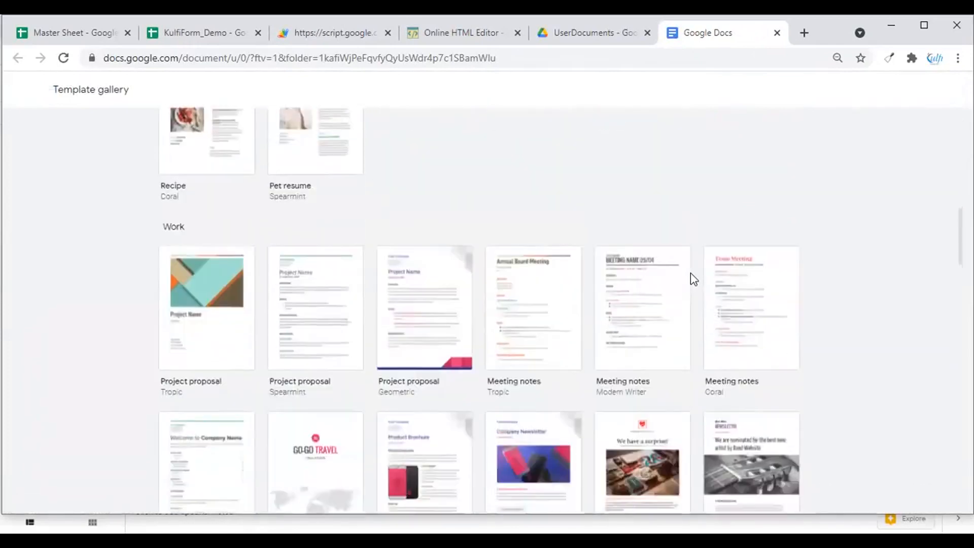
{"action": "scroll", "coordinate": [690, 272], "scroll_direction": "down", "scroll_amount": 1}
{"action": "scroll", "coordinate": [690, 272], "scroll_direction": "up", "scroll_amount": 17}
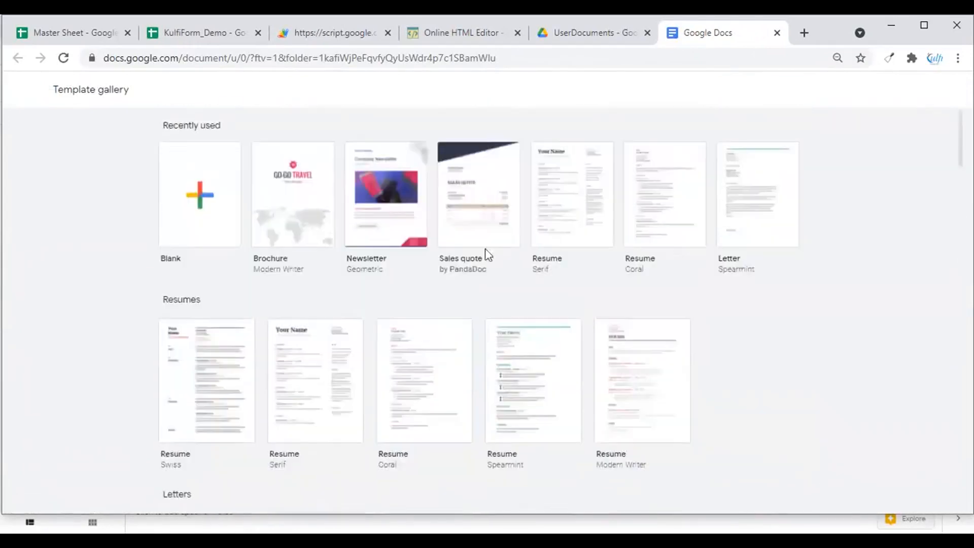
{"action": "left_click", "coordinate": [739, 197]}
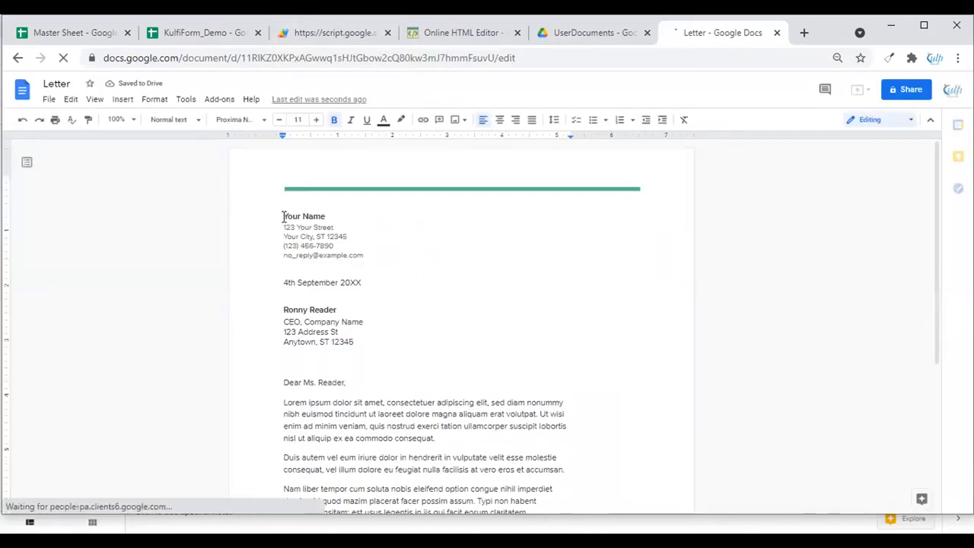
Check the "What is your name?" column in Responses and replace the letter's heading "Your Name" with the placeholder {{Column 3}}.
{"action": "left_click_drag", "start_coordinate": [284, 216], "coordinate": [327, 215]}
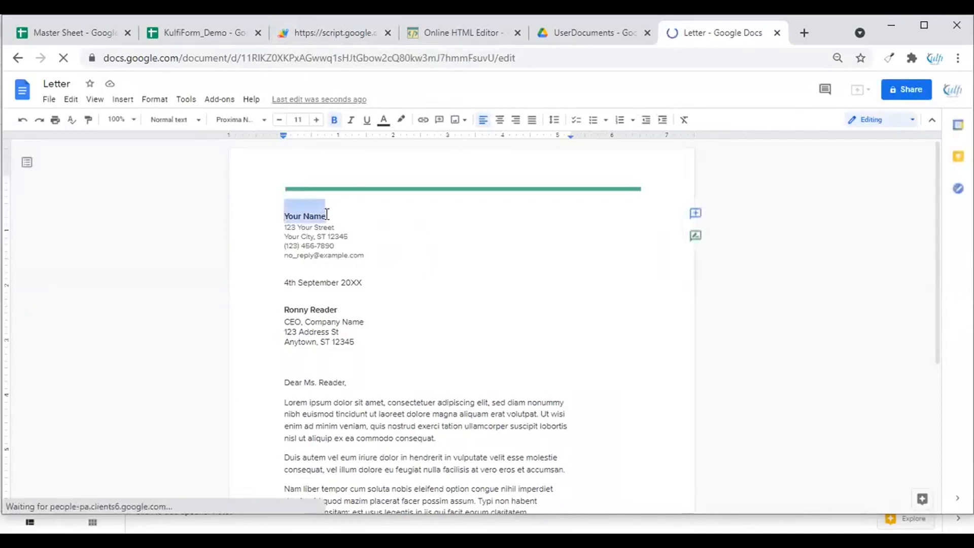
{"action": "left_click", "coordinate": [215, 39]}
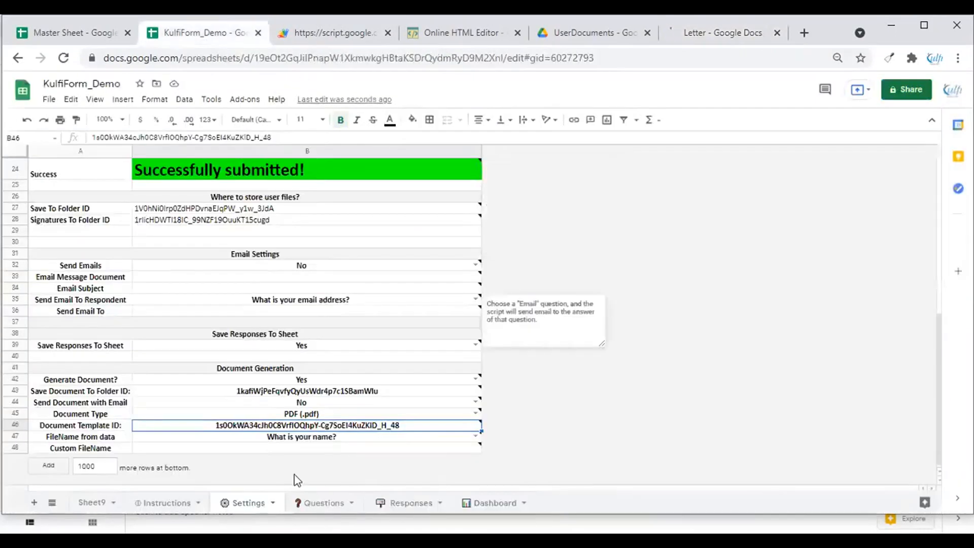
{"action": "left_click", "coordinate": [410, 503]}
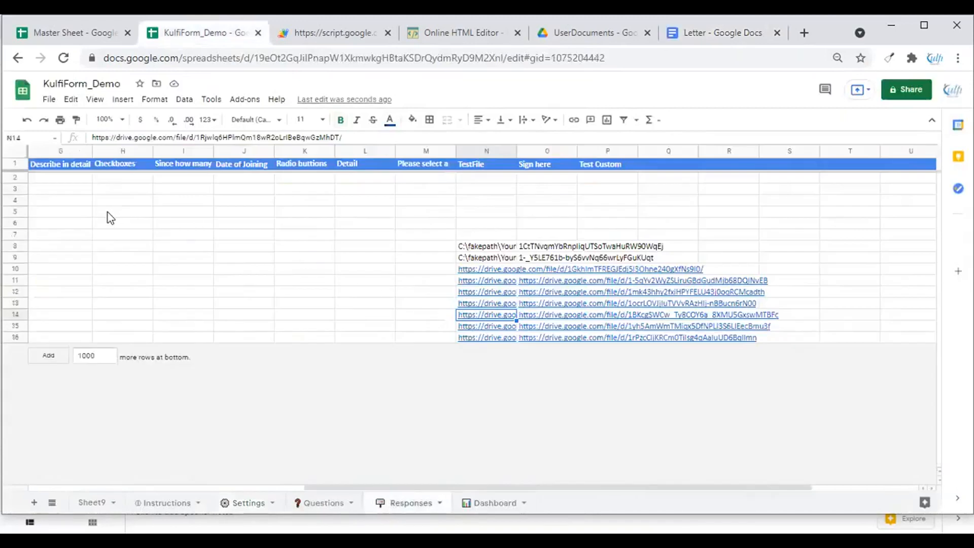
{"action": "scroll", "coordinate": [107, 213], "scroll_direction": "left", "scroll_amount": 7}
{"action": "left_click", "coordinate": [247, 166]}
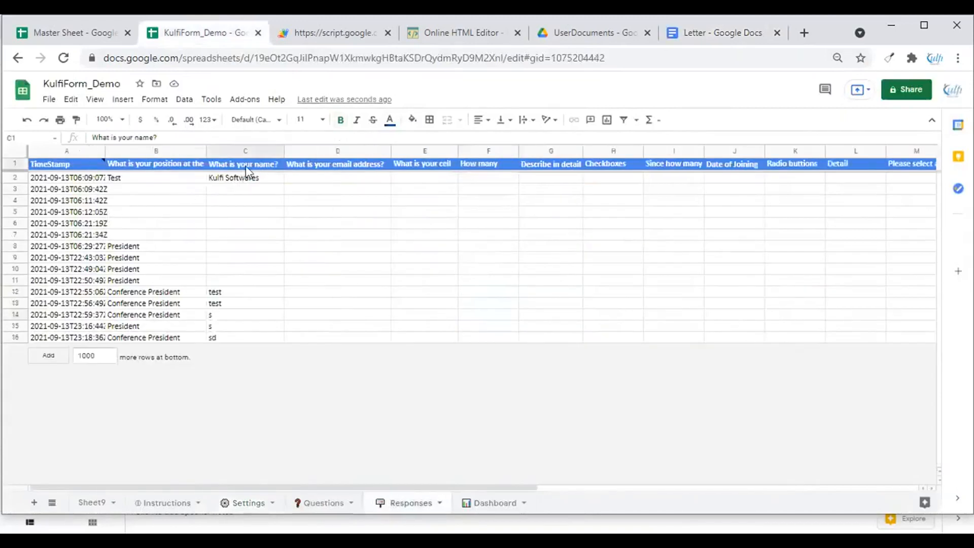
{"action": "left_click", "coordinate": [689, 38]}
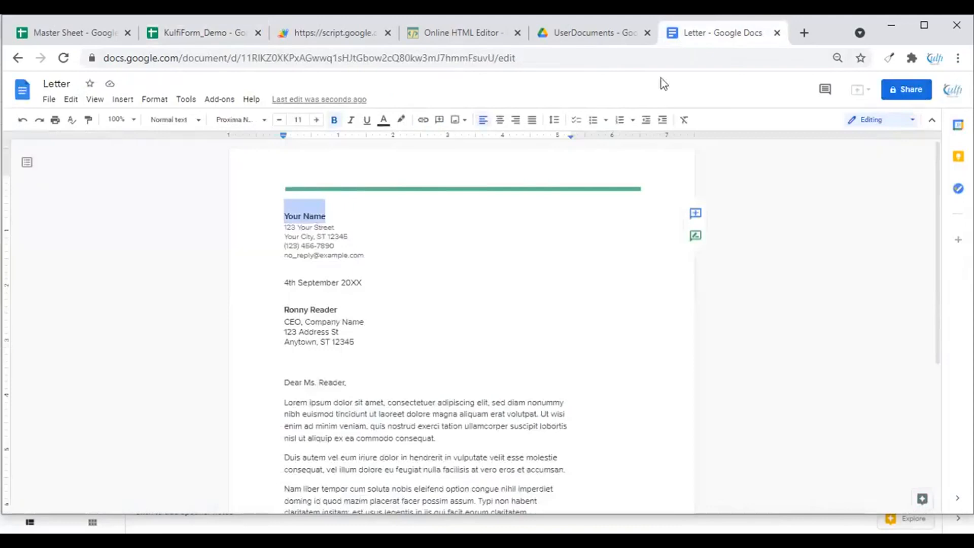
{"action": "type", "text": "{{"}
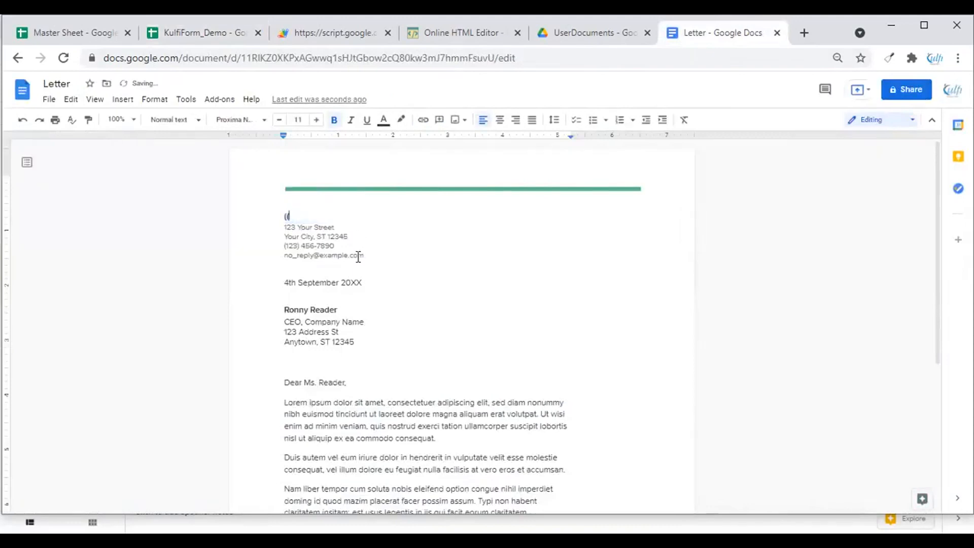
{"action": "key", "text": "BackSpace"}
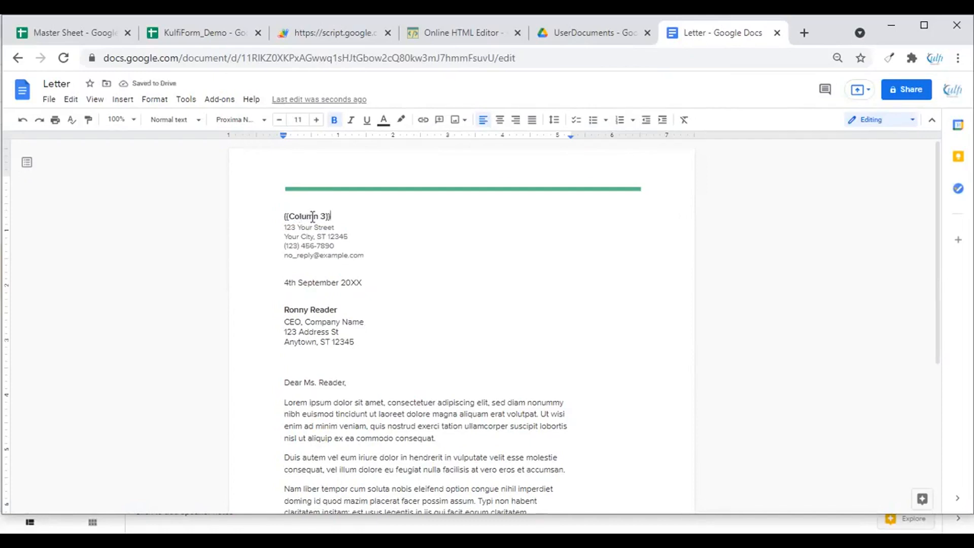
Find the blank line above the letter's closing name, and locate the "Sign here" column in the KulfiForm_Demo Responses sheet.
{"action": "scroll", "coordinate": [312, 218], "scroll_direction": "down", "scroll_amount": 5}
{"action": "left_click", "coordinate": [303, 369]}
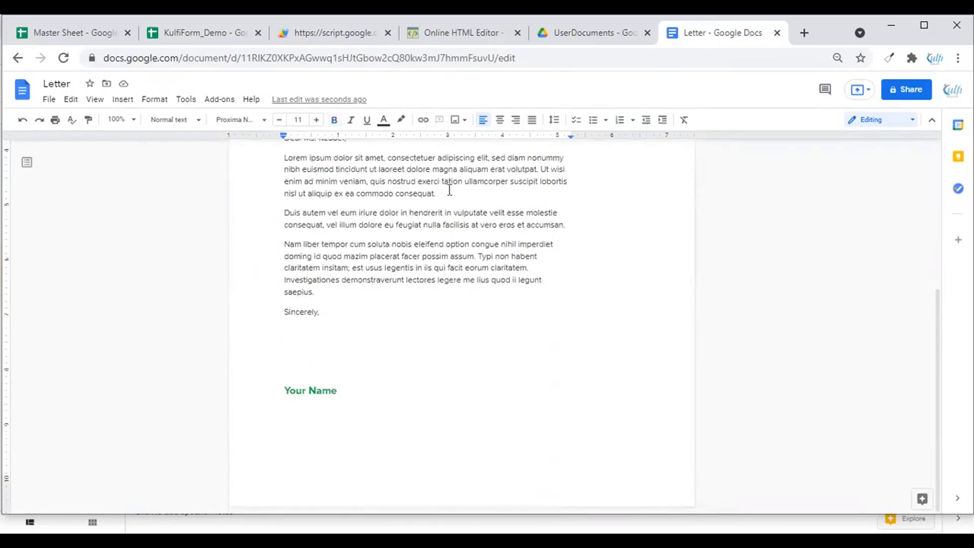
{"action": "left_click", "coordinate": [333, 34]}
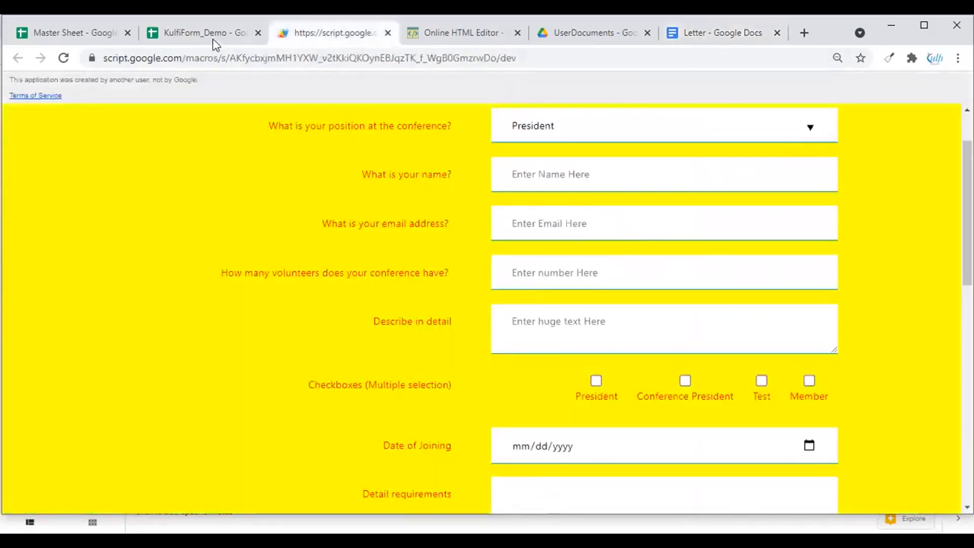
{"action": "left_click", "coordinate": [214, 36]}
{"action": "scroll", "coordinate": [742, 212], "scroll_direction": "right", "scroll_amount": 5}
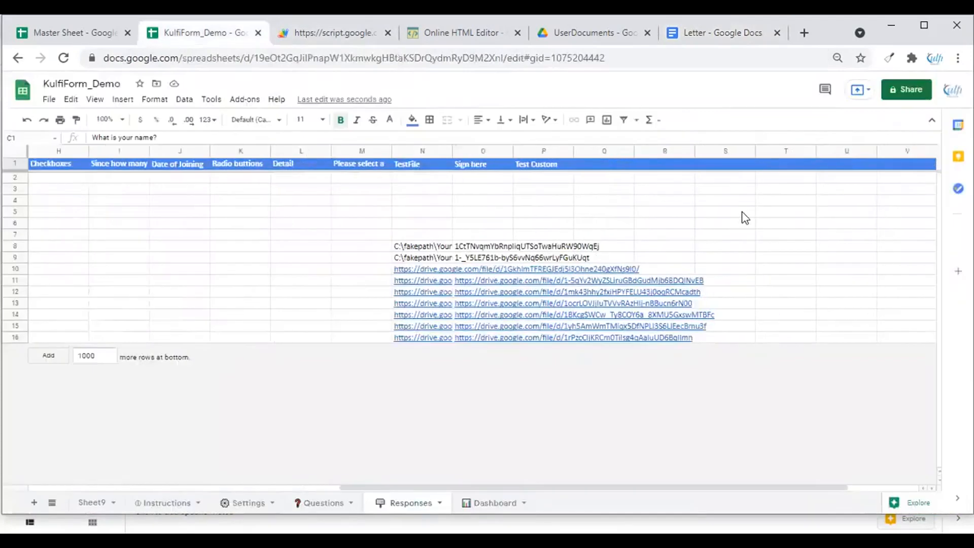
{"action": "left_click", "coordinate": [461, 165]}
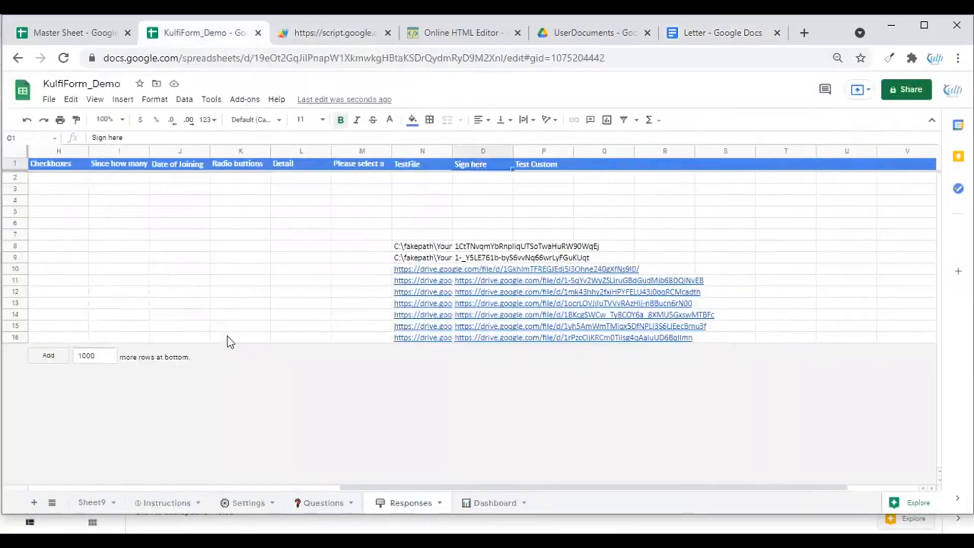
Delete rows 3 to 16 from the Responses sheet and clear the old response data in row 2.
{"action": "scroll", "coordinate": [223, 335], "scroll_direction": "left", "scroll_amount": 5}
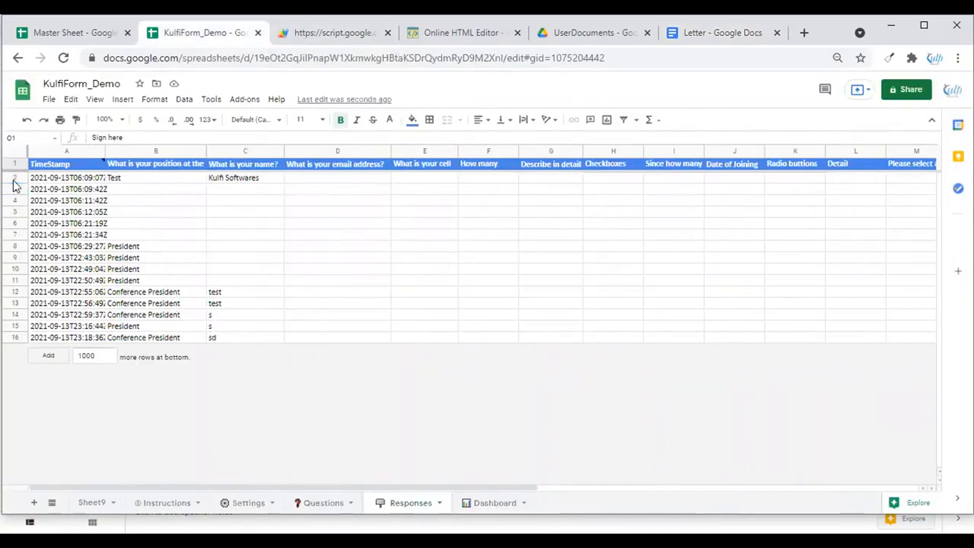
{"action": "left_click_drag", "start_coordinate": [14, 192], "coordinate": [12, 337]}
{"action": "right_click", "coordinate": [15, 288]}
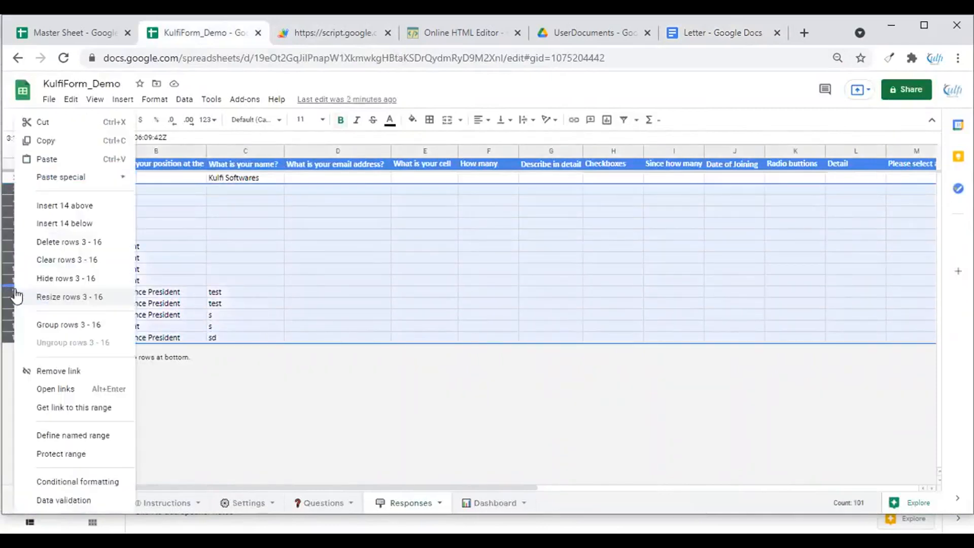
{"action": "left_click", "coordinate": [66, 242]}
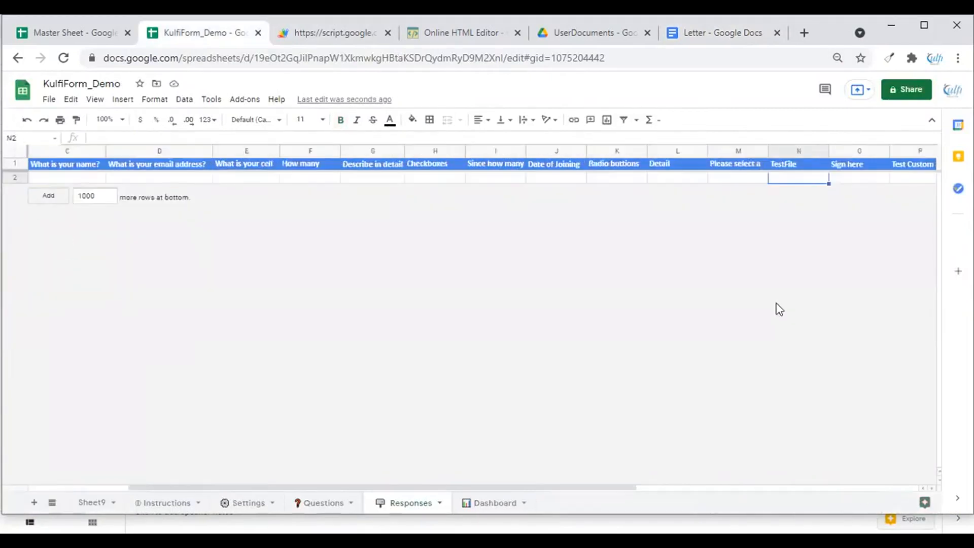
Insert the signature placeholder {{Column 15}} above the letter's closing name, and replace that "Your Name" with {{Column 3}}.
{"action": "key", "text": "Right"}
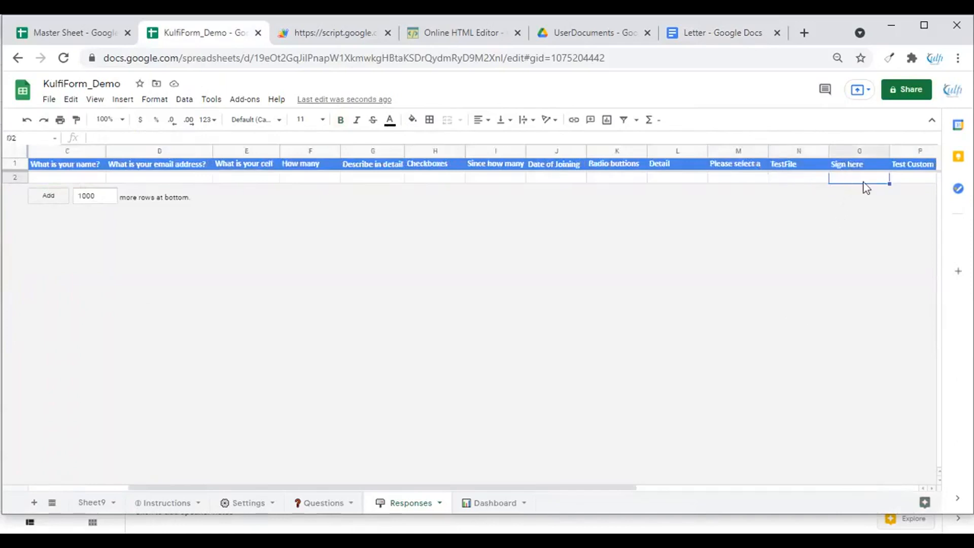
{"action": "scroll", "coordinate": [865, 186], "scroll_direction": "right", "scroll_amount": 3}
{"action": "scroll", "coordinate": [867, 188], "scroll_direction": "right", "scroll_amount": 1}
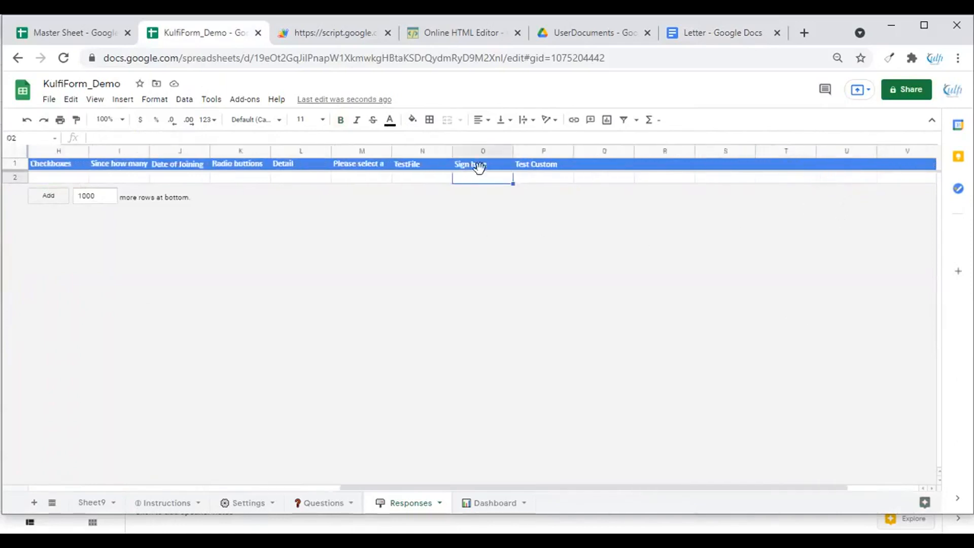
{"action": "left_click", "coordinate": [696, 39]}
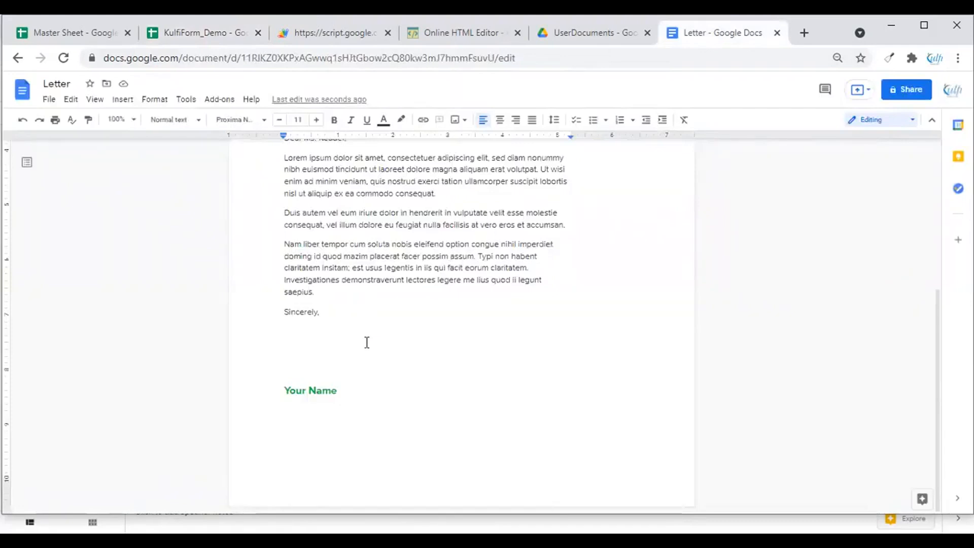
{"action": "type", "text": "{{"}
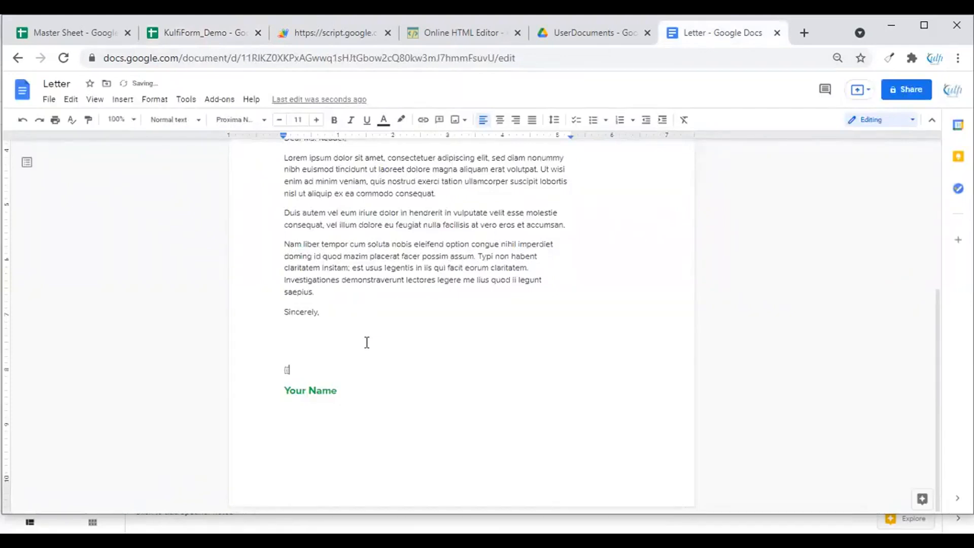
{"action": "type", "text": "Column 15"}
{"action": "key", "text": "Up"}
{"action": "left_click_drag", "start_coordinate": [349, 390], "coordinate": [291, 397]}
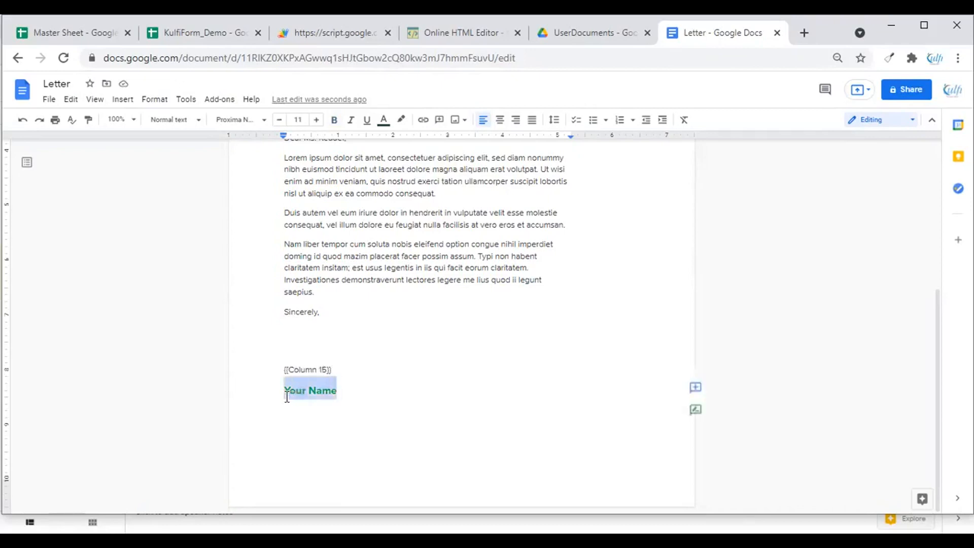
{"action": "type", "text": "{{Column 3"}
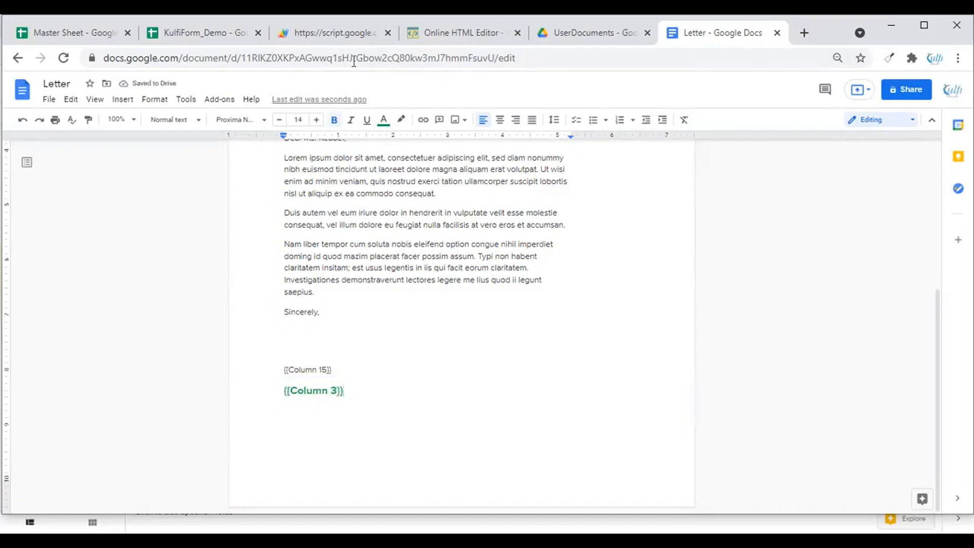
Copy the Letter document's ID from its URL and paste it as the Document Template ID in the KulfiForm_Demo settings.
{"action": "left_click_drag", "start_coordinate": [245, 60], "coordinate": [495, 59]}
{"action": "key", "text": "ctrl+c"}
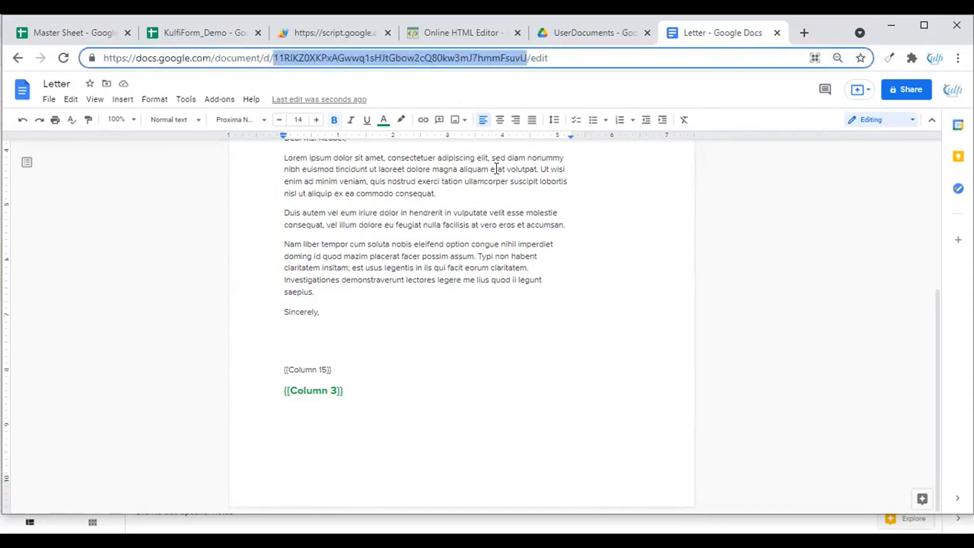
{"action": "left_click", "coordinate": [201, 33]}
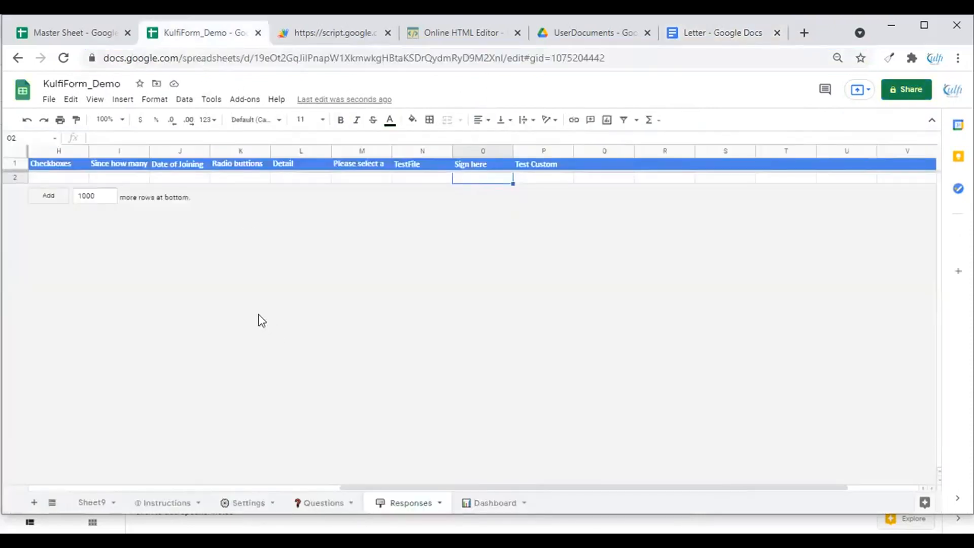
{"action": "left_click", "coordinate": [248, 502]}
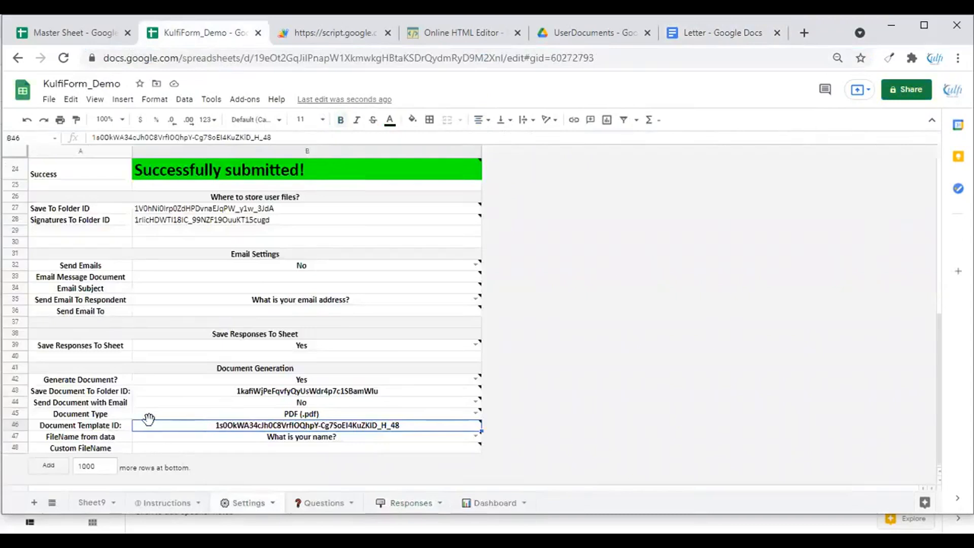
{"action": "double_click", "coordinate": [401, 426]}
{"action": "left_click_drag", "start_coordinate": [406, 426], "coordinate": [162, 428]}
{"action": "key", "text": "ctrl+v"}
{"action": "left_click", "coordinate": [628, 410]}
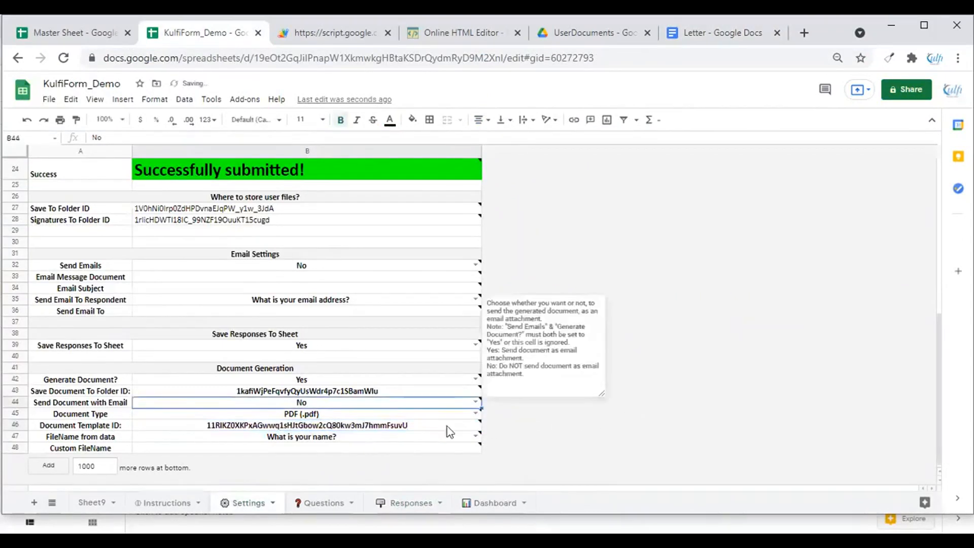
{"action": "left_click", "coordinate": [379, 428]}
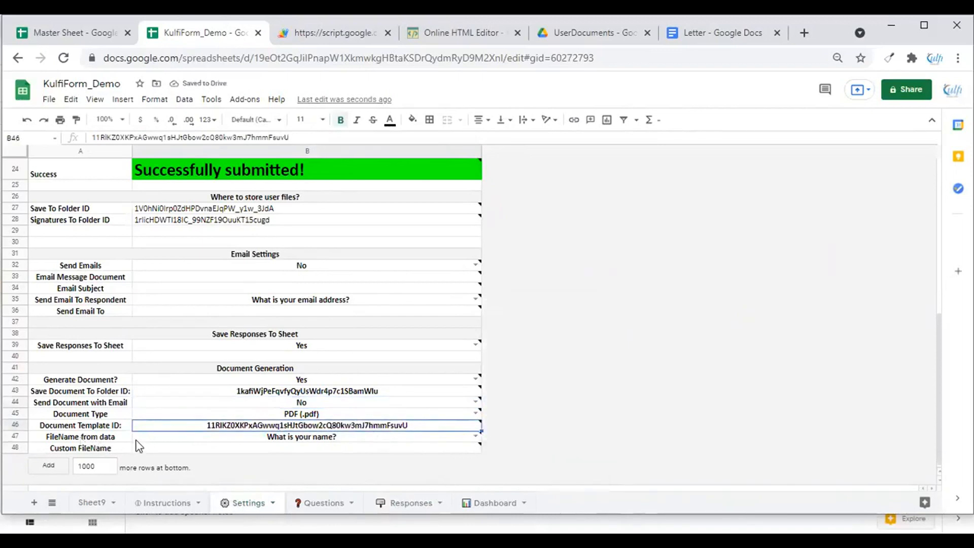
Review the question choices for the FileName from data setting, keeping "What is your name?" selected.
{"action": "left_click", "coordinate": [161, 439]}
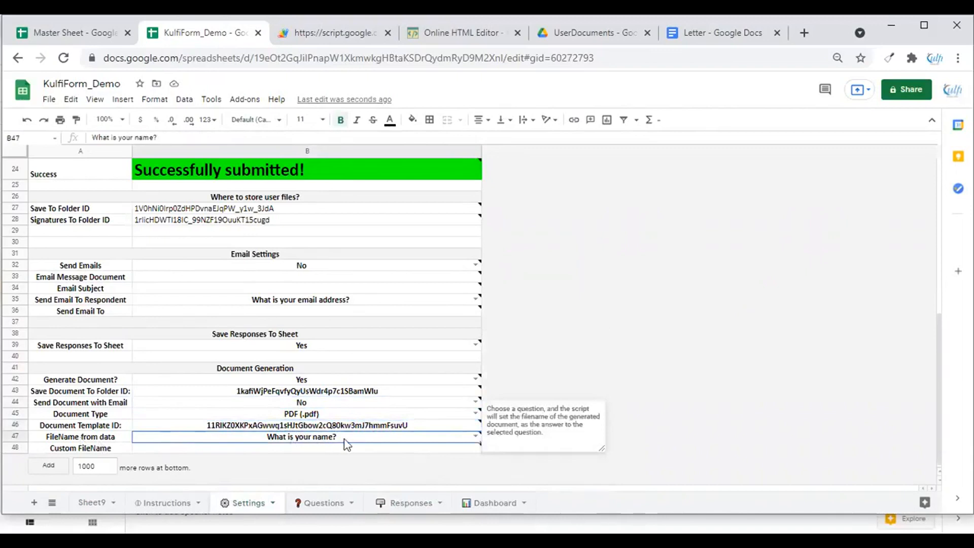
{"action": "left_click", "coordinate": [476, 435]}
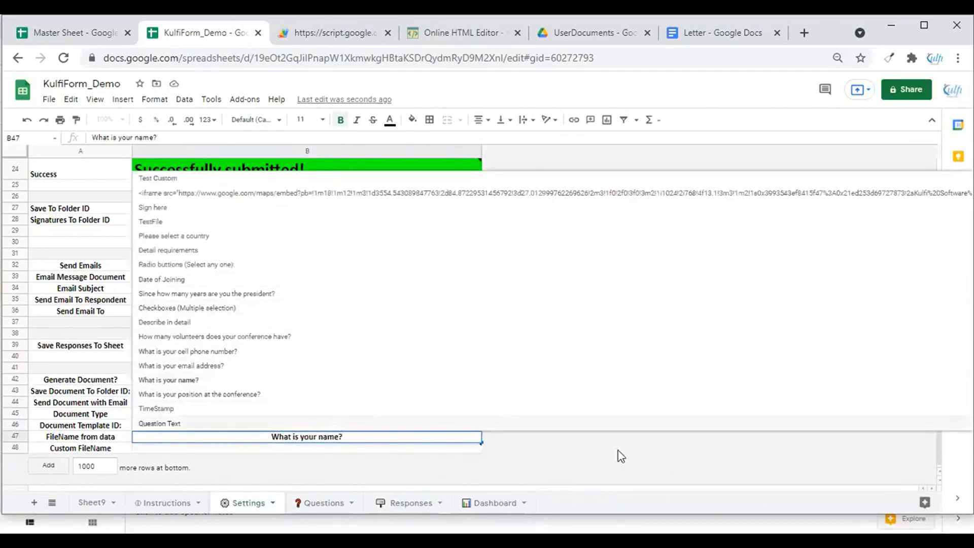
{"action": "key", "text": "Return"}
{"action": "left_click", "coordinate": [308, 439]}
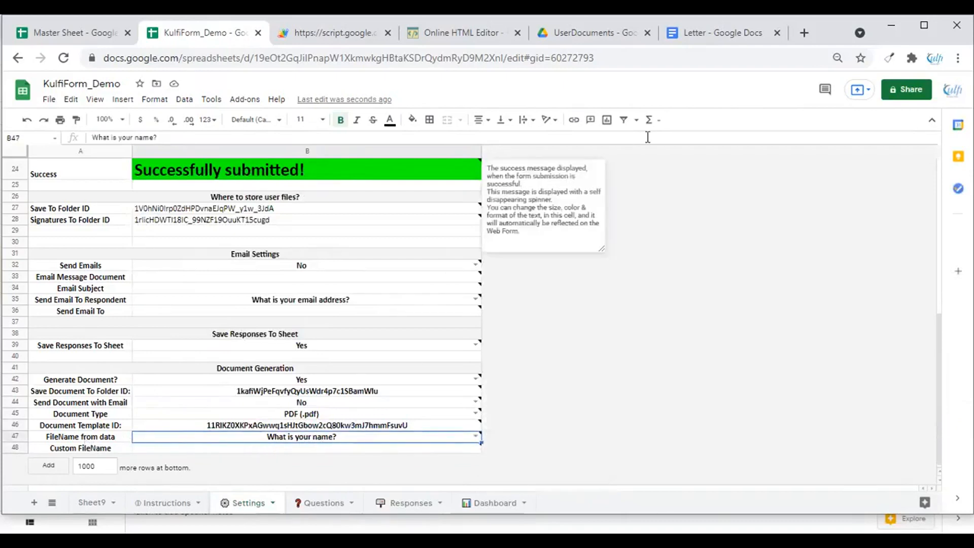
In the web form, choose President as the conference position and enter "Kulfi Softwares" as the name.
{"action": "left_click", "coordinate": [352, 42]}
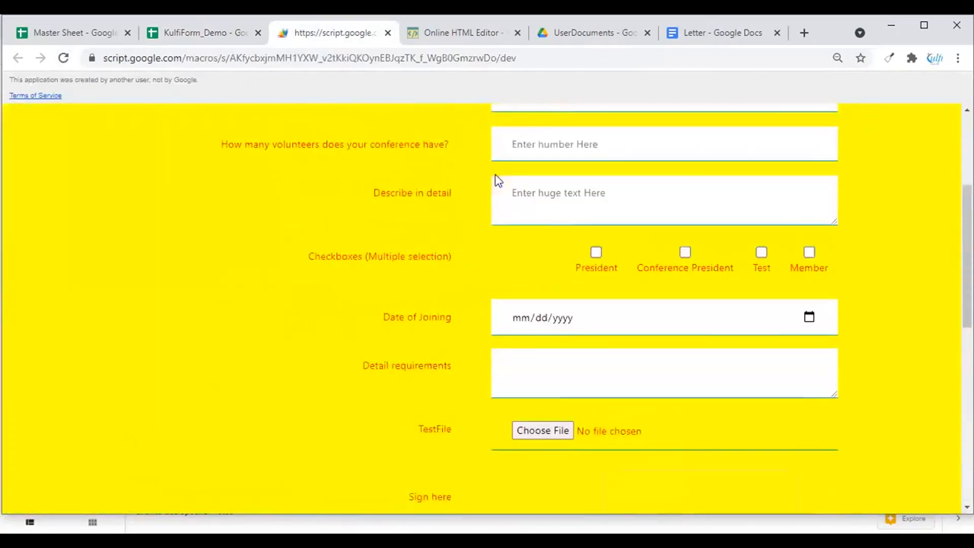
{"action": "left_click", "coordinate": [531, 192]}
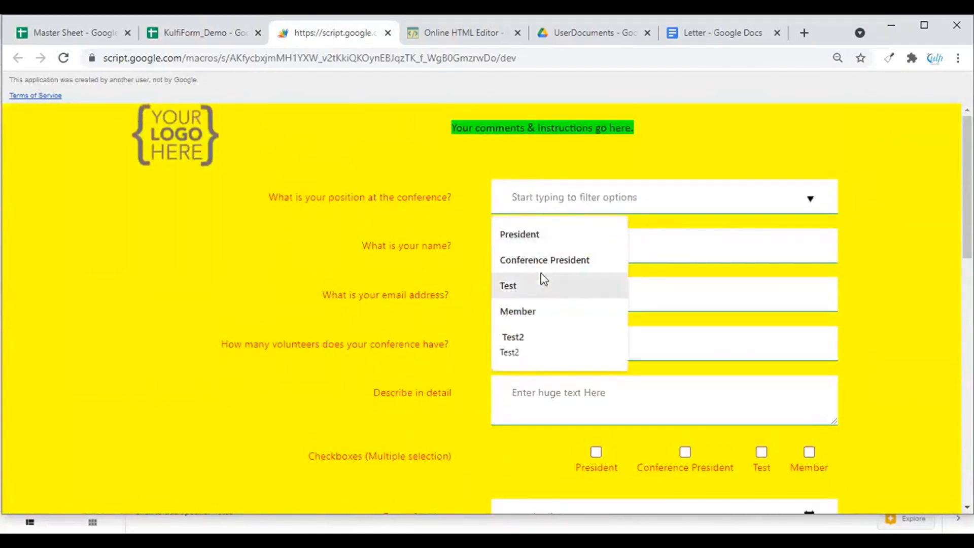
{"action": "left_click", "coordinate": [537, 241]}
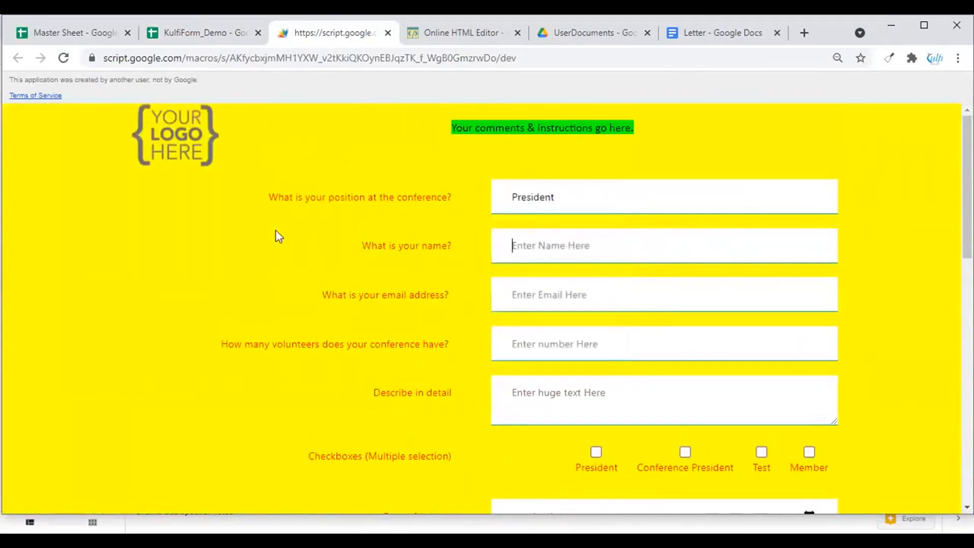
{"action": "type", "text": "Kulfi Softwares"}
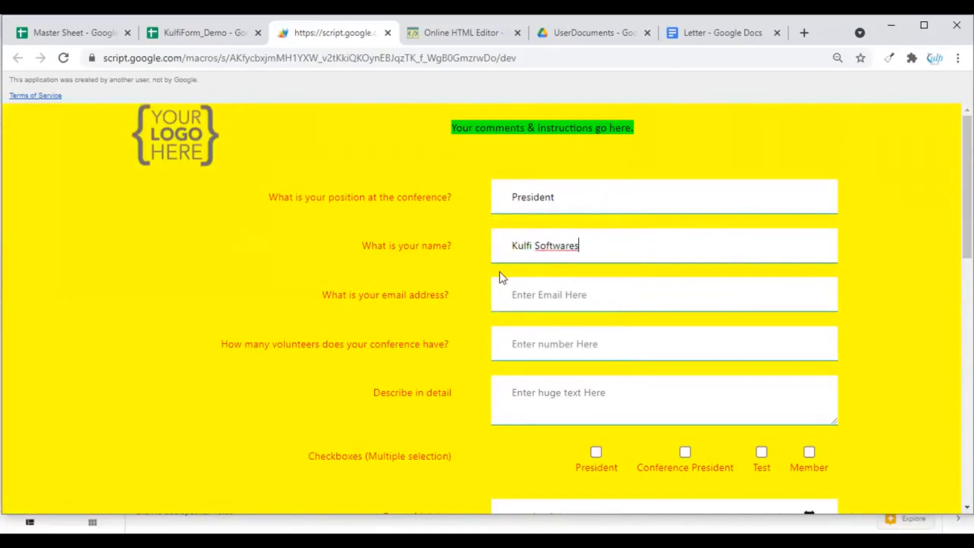
Upload the Your-Logo-here image from Downloads as the form's TestFile.
{"action": "scroll", "coordinate": [498, 276], "scroll_direction": "down", "scroll_amount": 4}
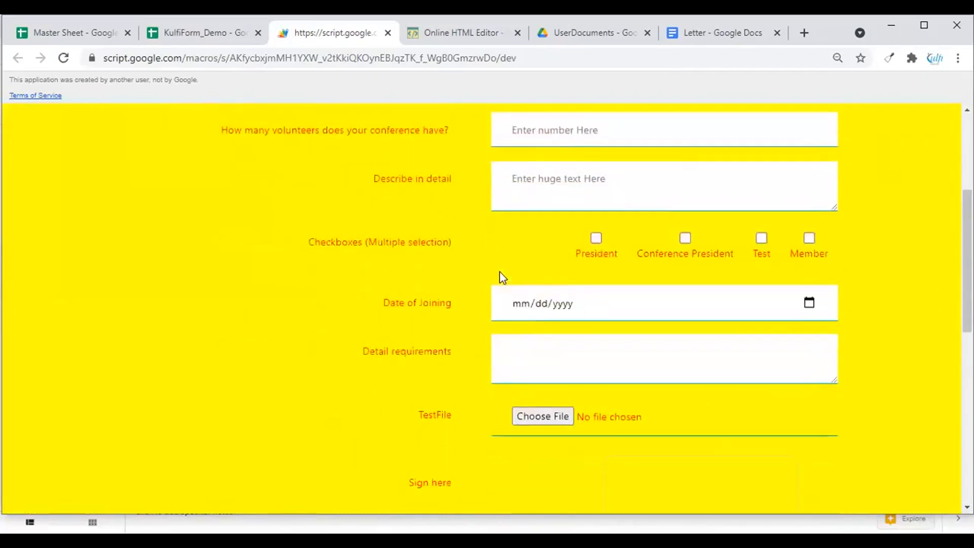
{"action": "left_click", "coordinate": [535, 420]}
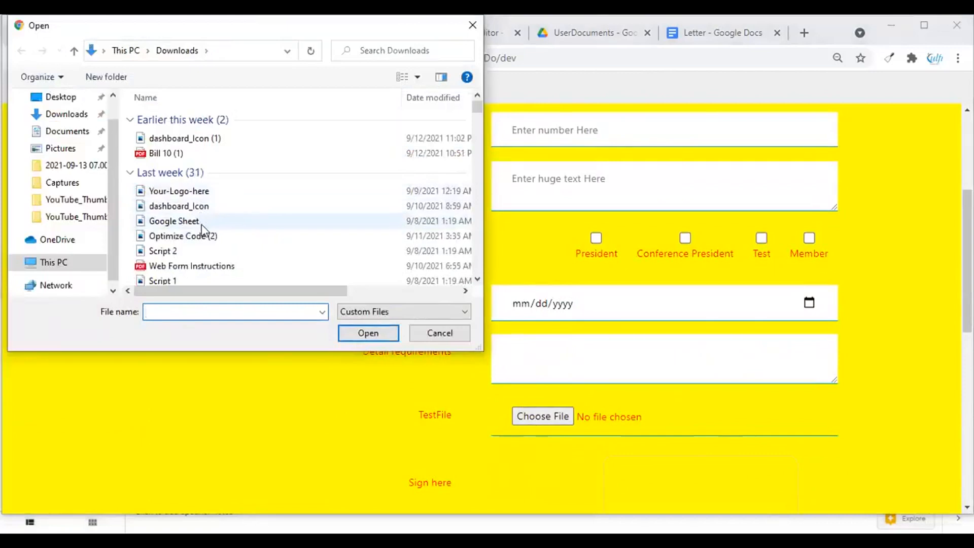
{"action": "left_click", "coordinate": [193, 192]}
{"action": "left_click", "coordinate": [350, 336]}
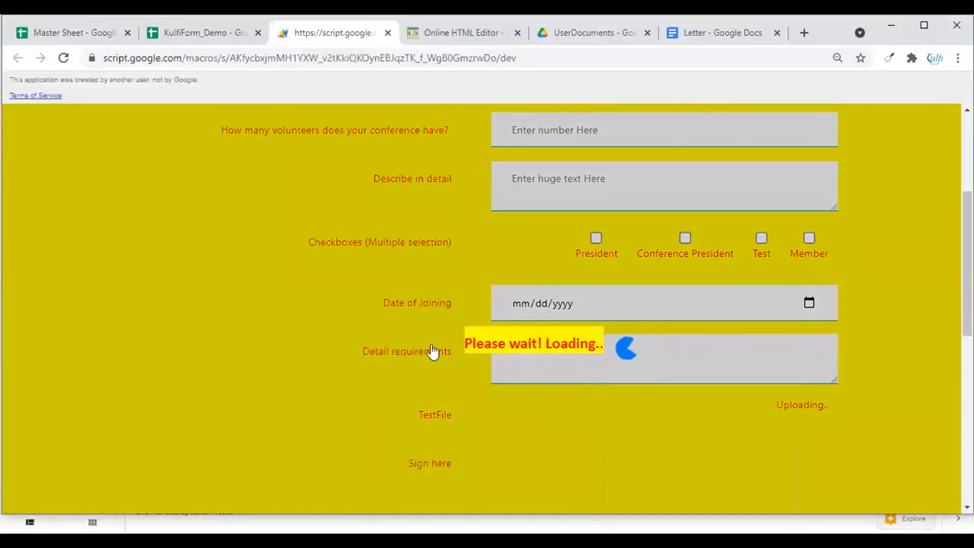
Draw a handwritten "Kulfi" signature in the form's Sign here box and submit the form.
{"action": "scroll", "coordinate": [442, 351], "scroll_direction": "down", "scroll_amount": 4}
{"action": "scroll", "coordinate": [655, 348], "scroll_direction": "up", "scroll_amount": 1}
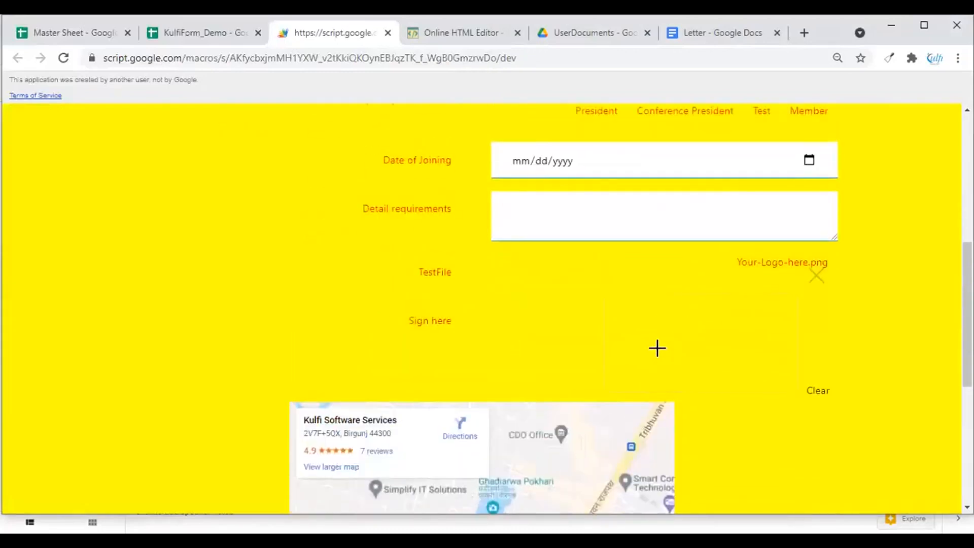
{"action": "left_click_drag", "start_coordinate": [639, 323], "coordinate": [647, 355]}
{"action": "mouse_move", "coordinate": [668, 322]}
{"action": "left_mouse_down"}
{"action": "mouse_move", "coordinate": [669, 351]}
{"action": "mouse_move", "coordinate": [681, 335]}
{"action": "mouse_move", "coordinate": [691, 350]}
{"action": "mouse_move", "coordinate": [729, 358]}
{"action": "mouse_move", "coordinate": [745, 317]}
{"action": "mouse_move", "coordinate": [756, 340]}
{"action": "left_mouse_up"}
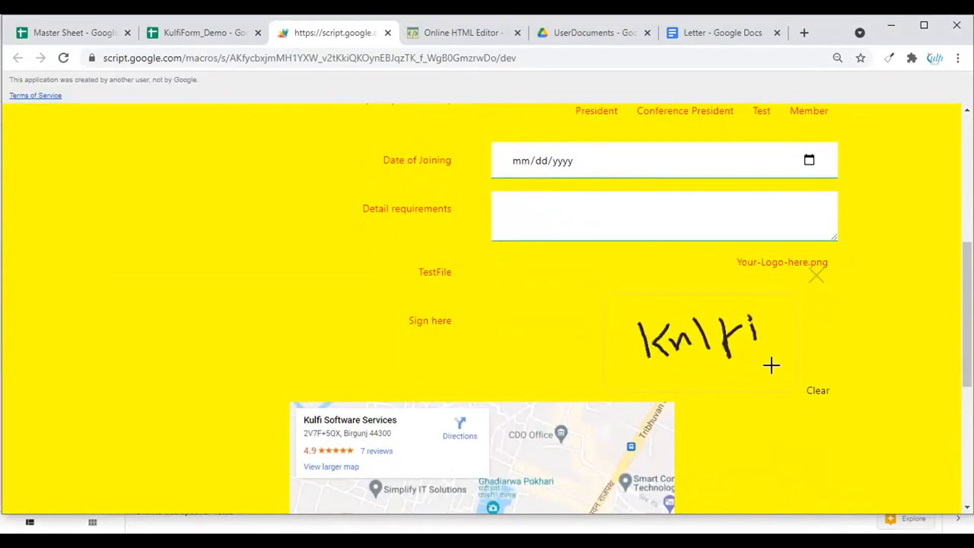
{"action": "scroll", "coordinate": [686, 358], "scroll_direction": "down", "scroll_amount": 5}
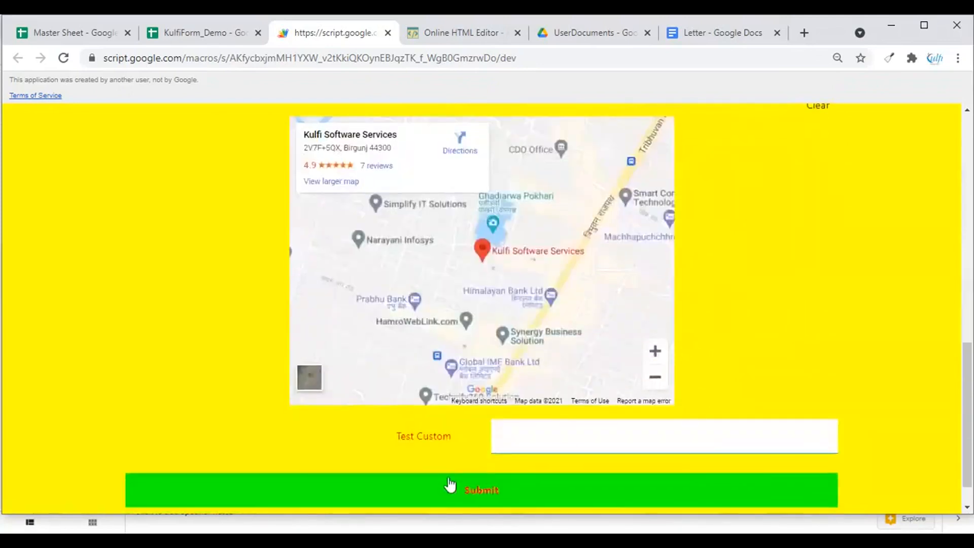
{"action": "left_click", "coordinate": [422, 502]}
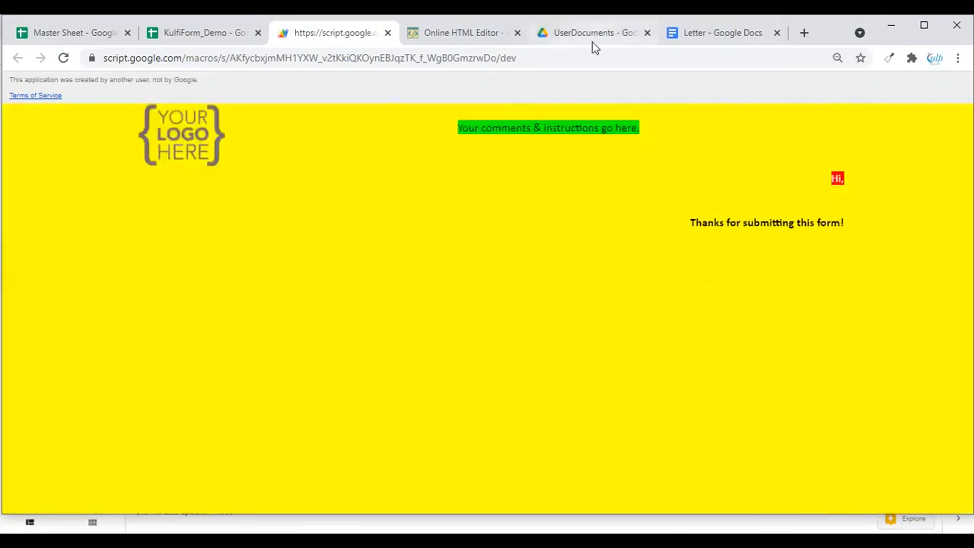
Open the generated Kulfi Softwares.pdf in the UserDocuments Drive folder and examine its filled-in name and signature.
{"action": "left_click", "coordinate": [594, 46]}
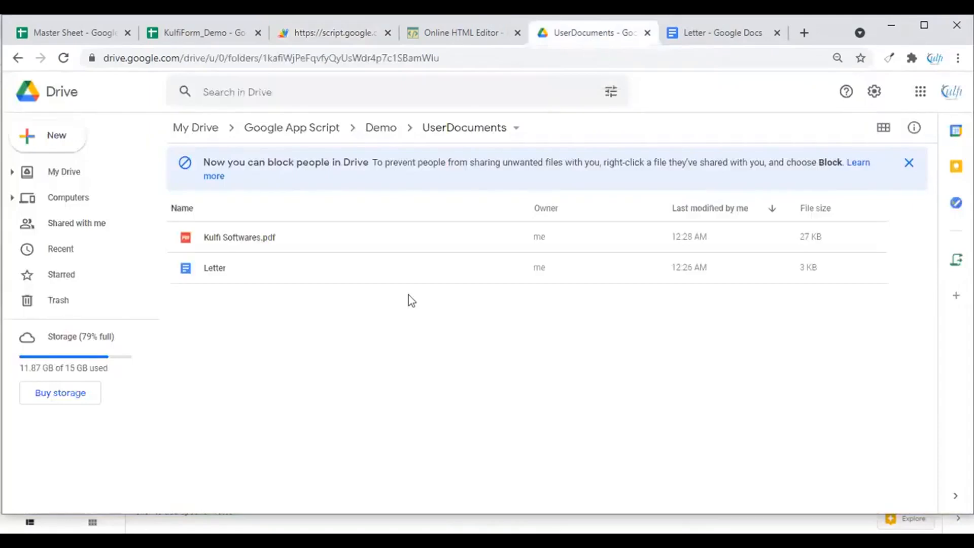
{"action": "left_click", "coordinate": [231, 244]}
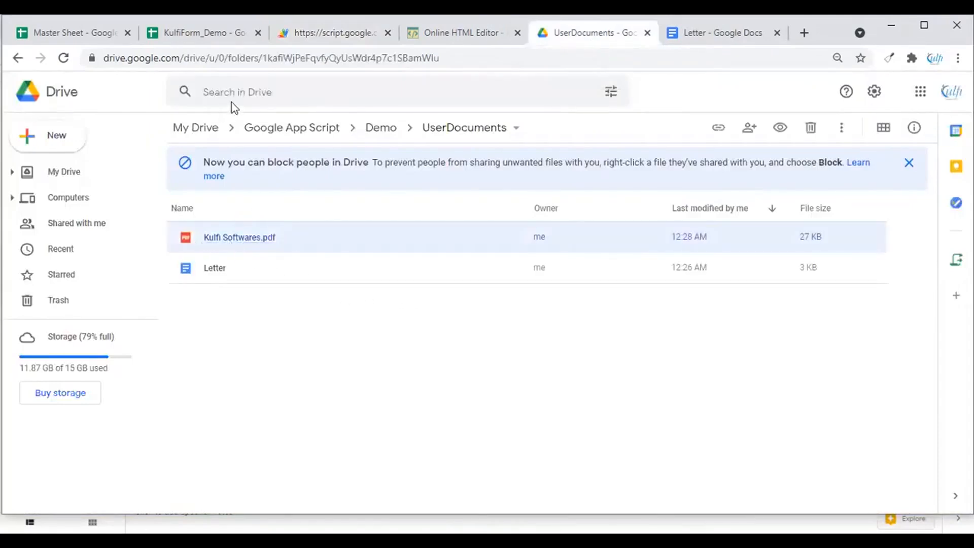
{"action": "double_click", "coordinate": [234, 241]}
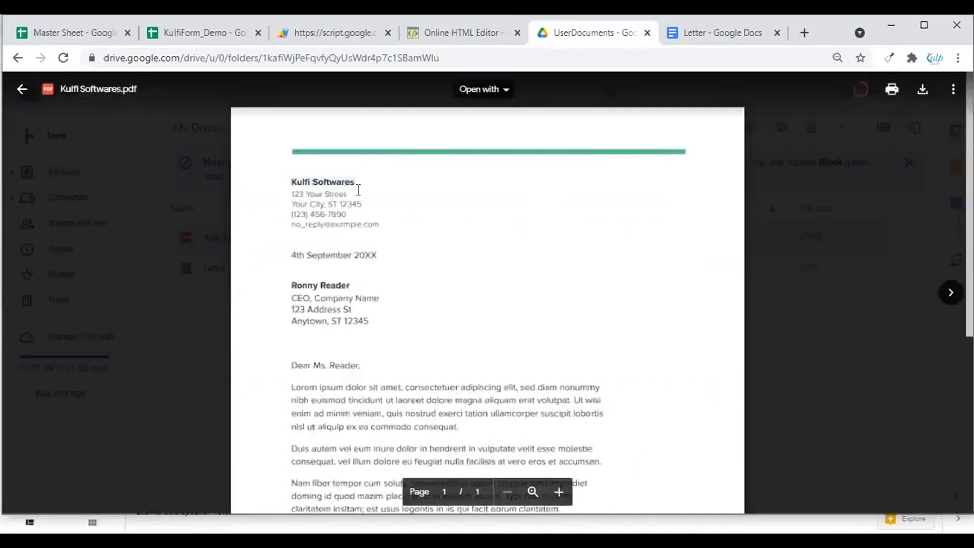
{"action": "scroll", "coordinate": [368, 213], "scroll_direction": "down", "scroll_amount": 5}
{"action": "scroll", "coordinate": [355, 335], "scroll_direction": "up", "scroll_amount": 2}
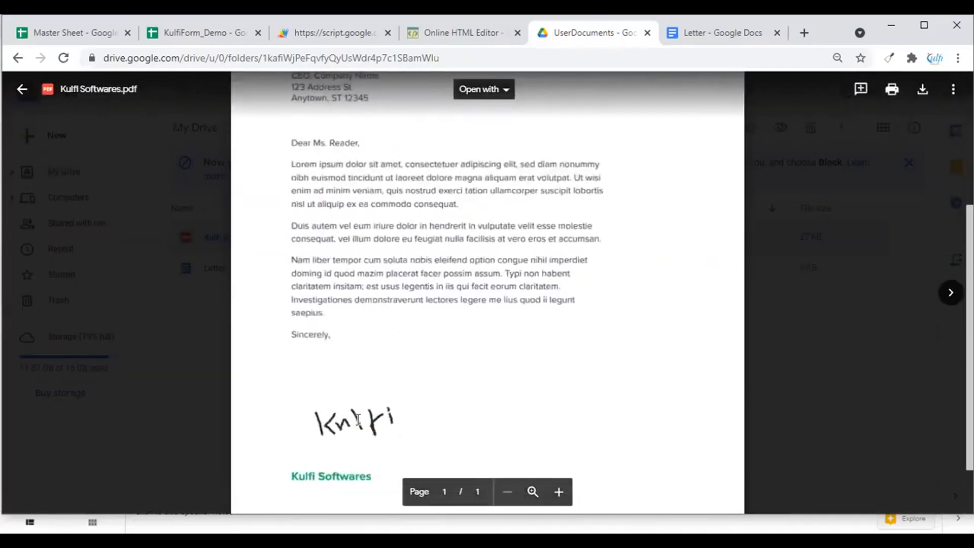
{"action": "scroll", "coordinate": [359, 416], "scroll_direction": "down", "scroll_amount": 2}
{"action": "scroll", "coordinate": [361, 417], "scroll_direction": "up", "scroll_amount": 1}
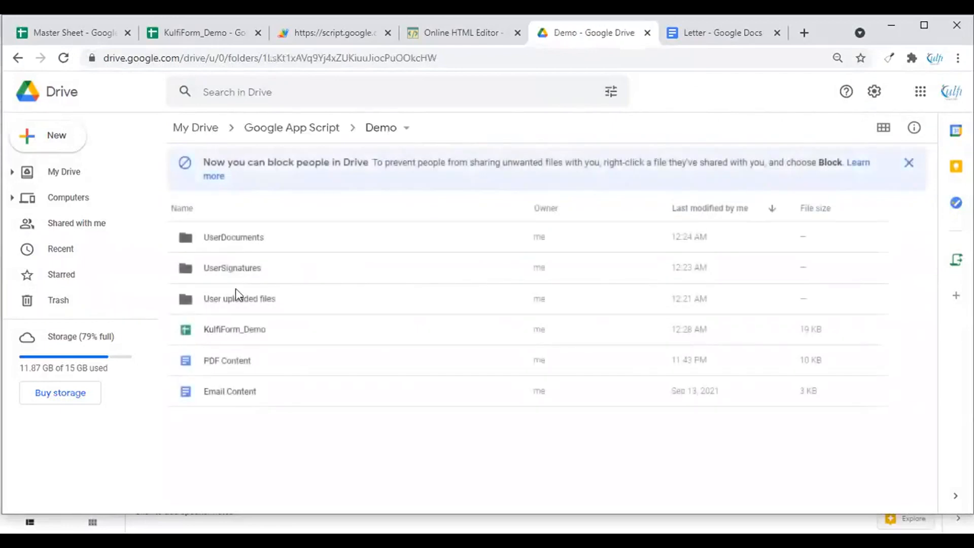
Open the User uploaded files folder inside the Demo folder to check the file uploaded through the form.
{"action": "double_click", "coordinate": [236, 304]}
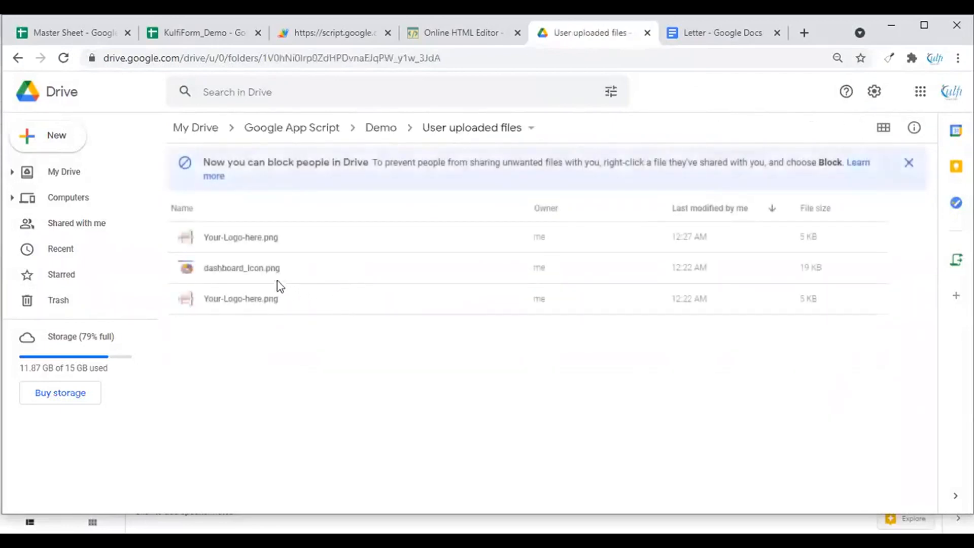